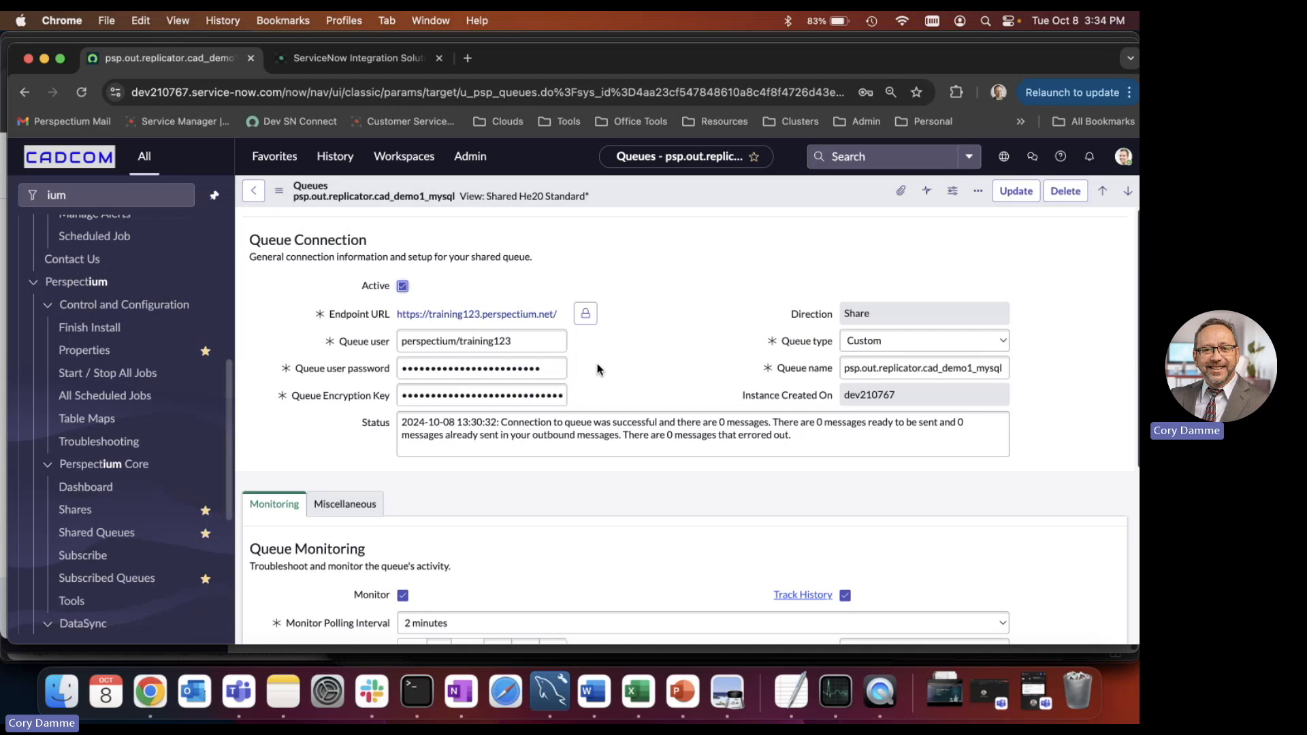
# Review the shared queue's connection credentials, encryption key and status, plus its monitoring settings and related links.
pyautogui.doubleClick(477, 368)
pyautogui.doubleClick(443, 395)
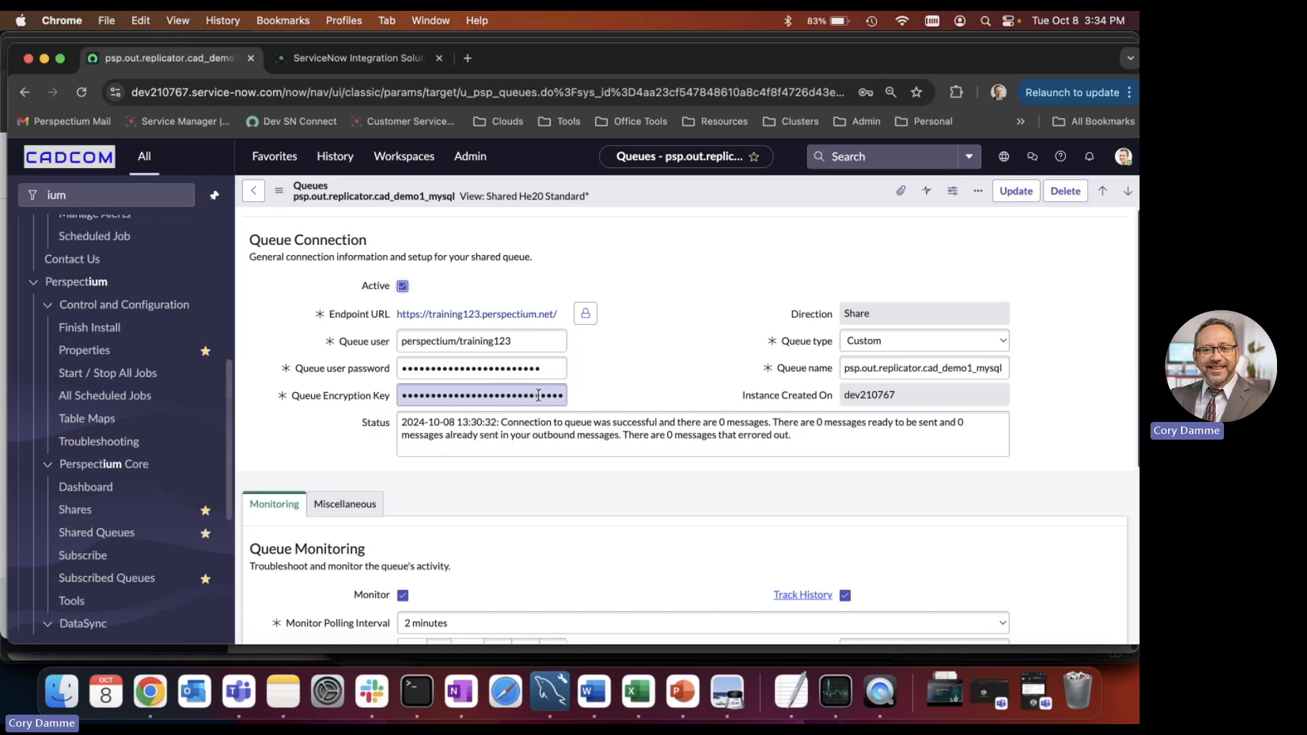
pyautogui.click(697, 388)
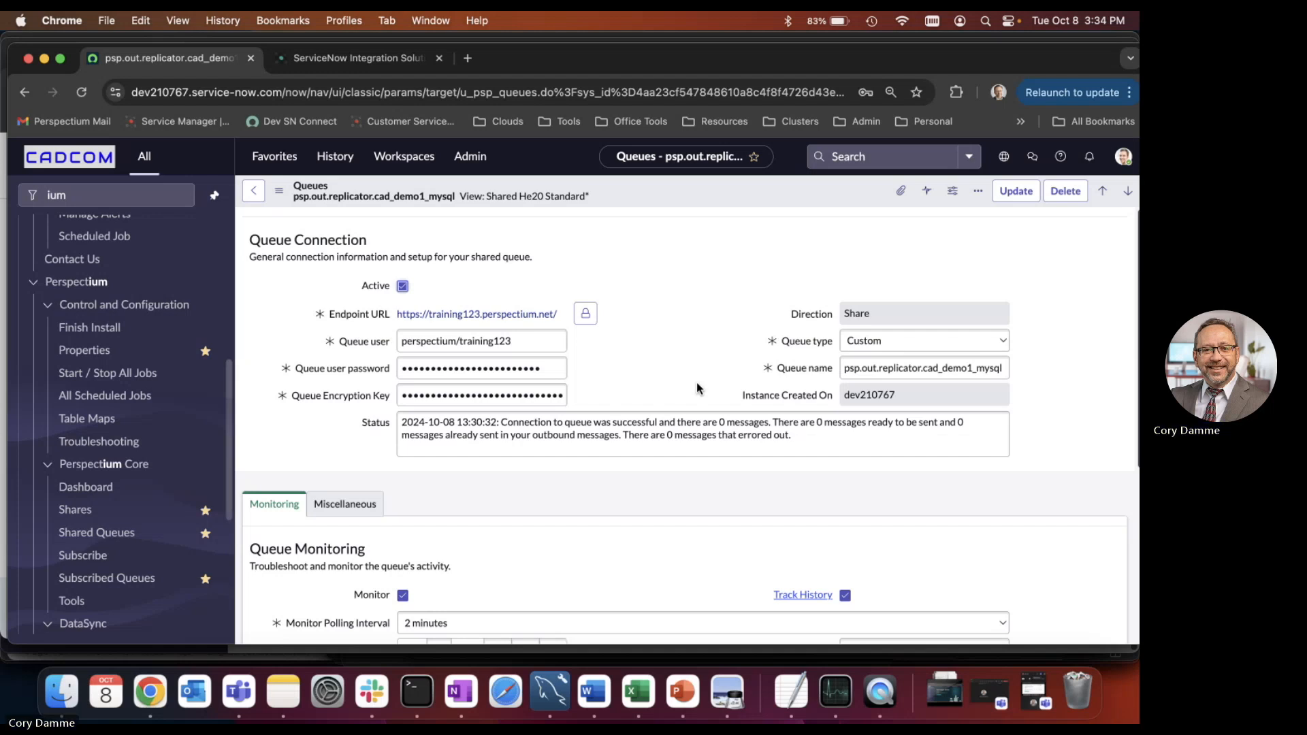
pyautogui.scroll(-4, 697, 385)
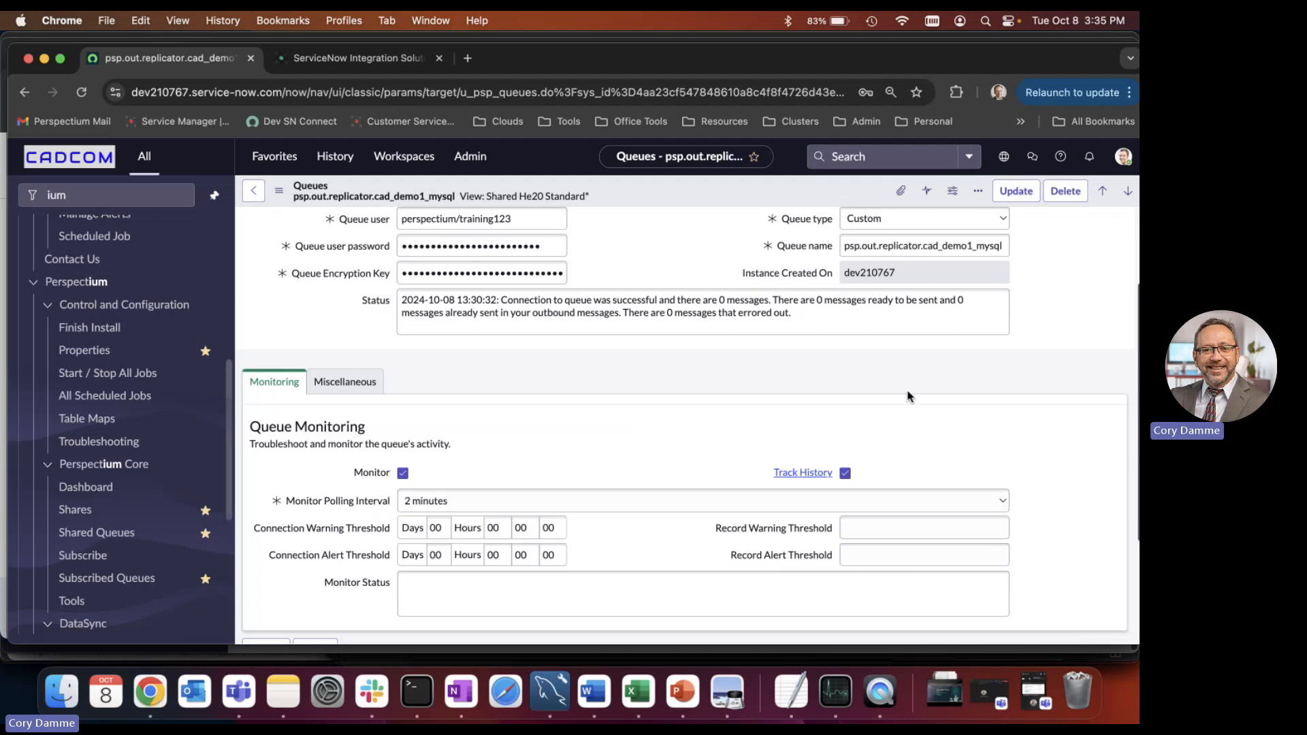
pyautogui.scroll(4, 589, 417)
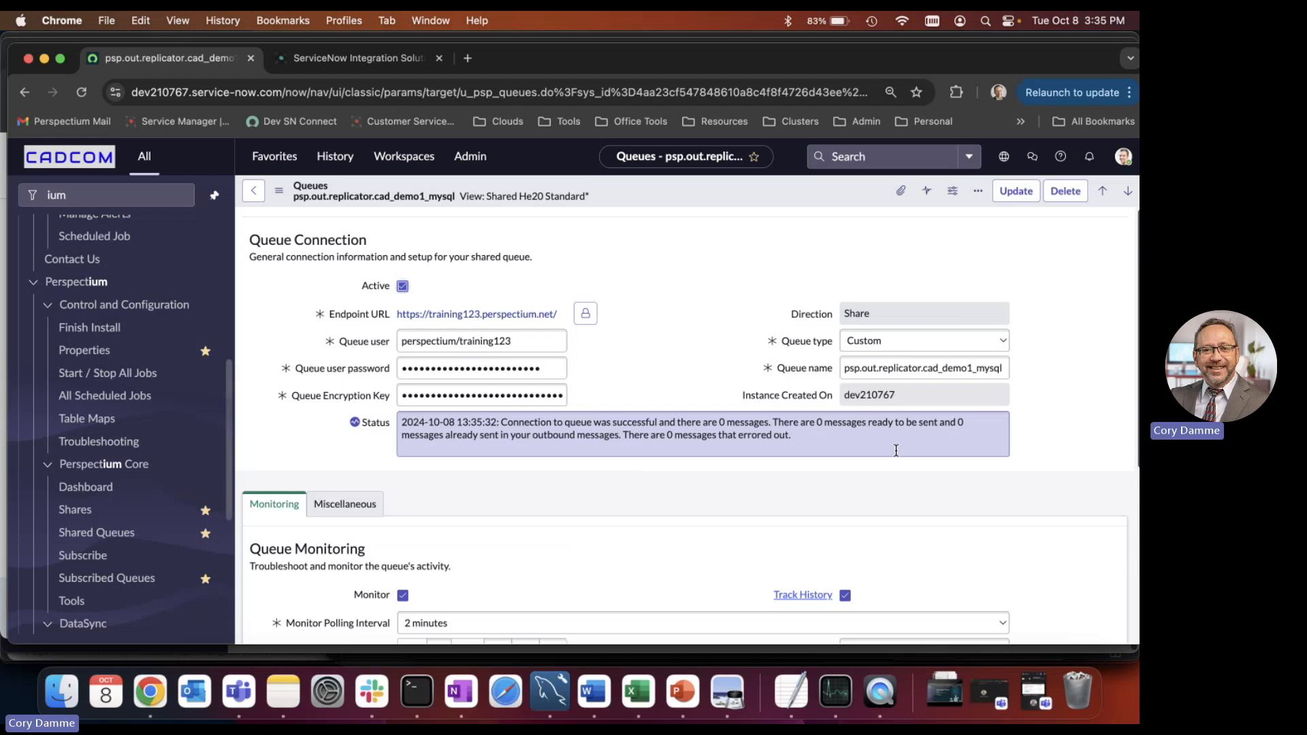
pyautogui.scroll(-1, 896, 451)
pyautogui.scroll(-6, 896, 451)
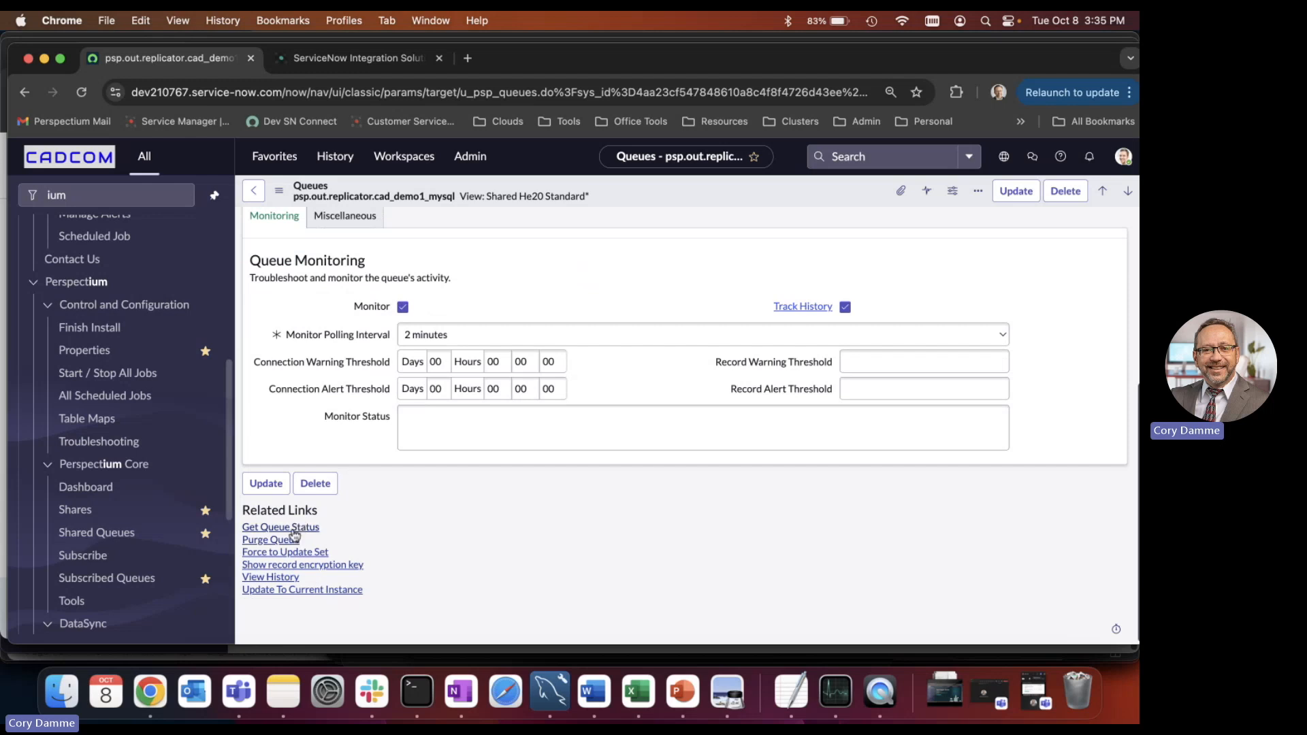
# Open the dynamic share "Default INC Outbound to MySQL Demo DB" from the existing dynamic shares.
pyautogui.click(65, 515)
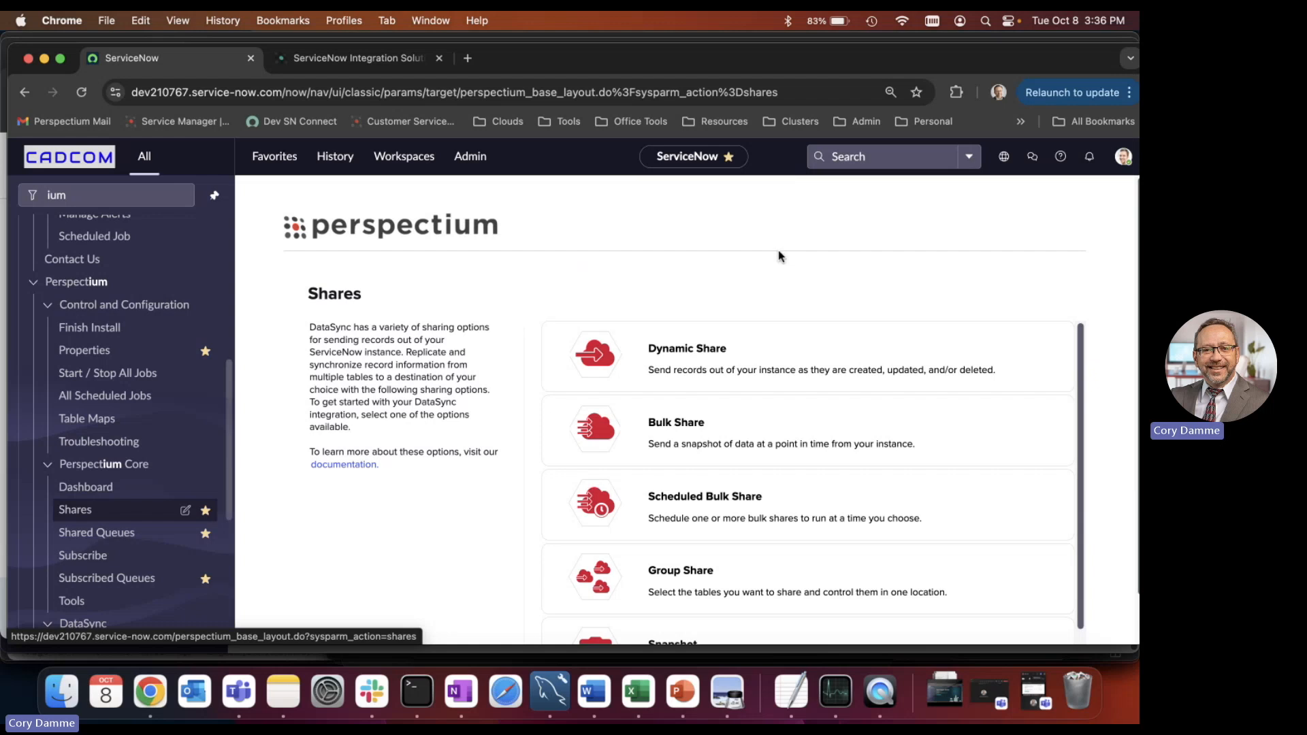
pyautogui.click(715, 356)
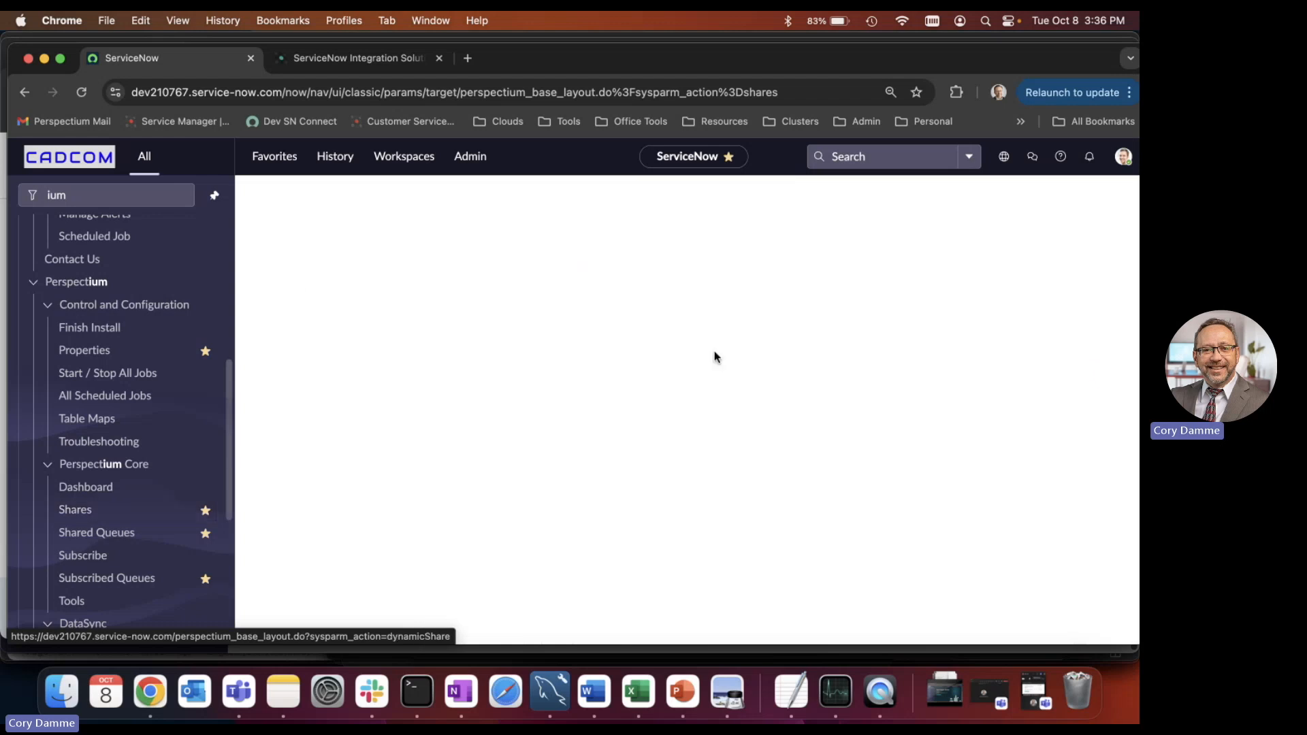
pyautogui.click(698, 456)
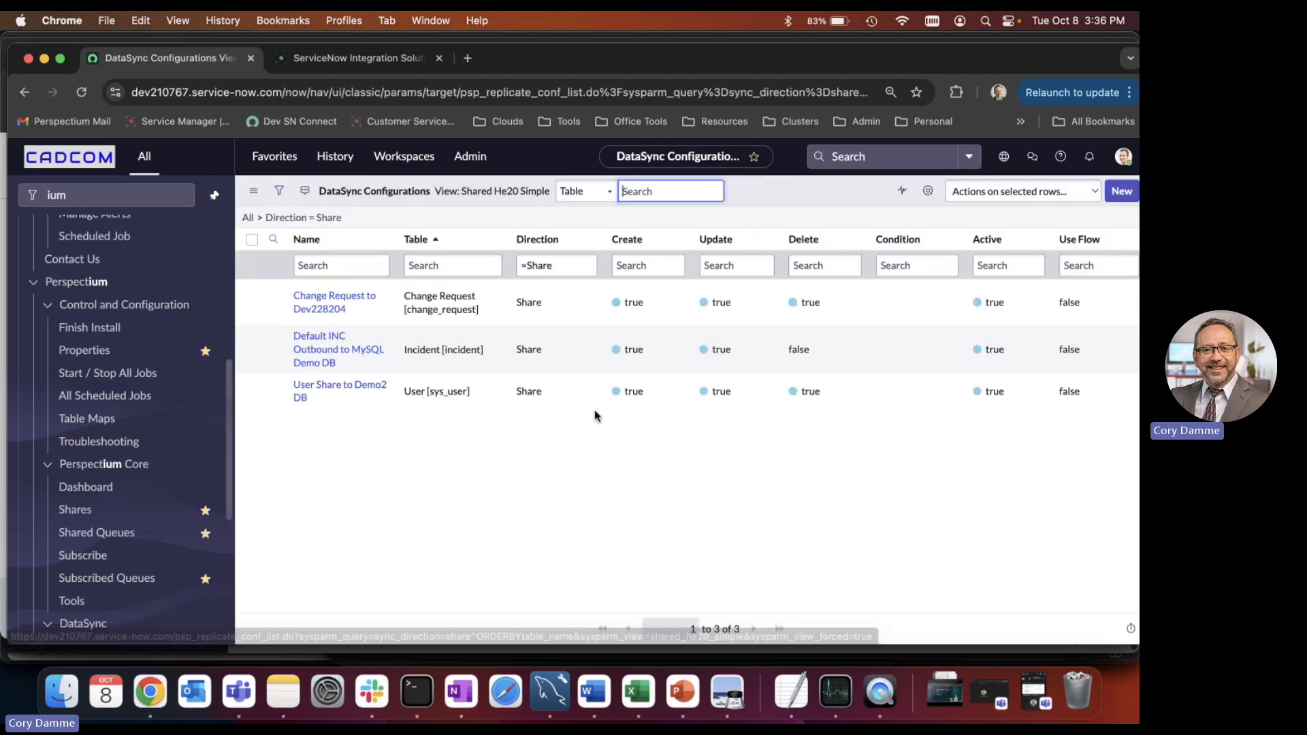
pyautogui.click(364, 354)
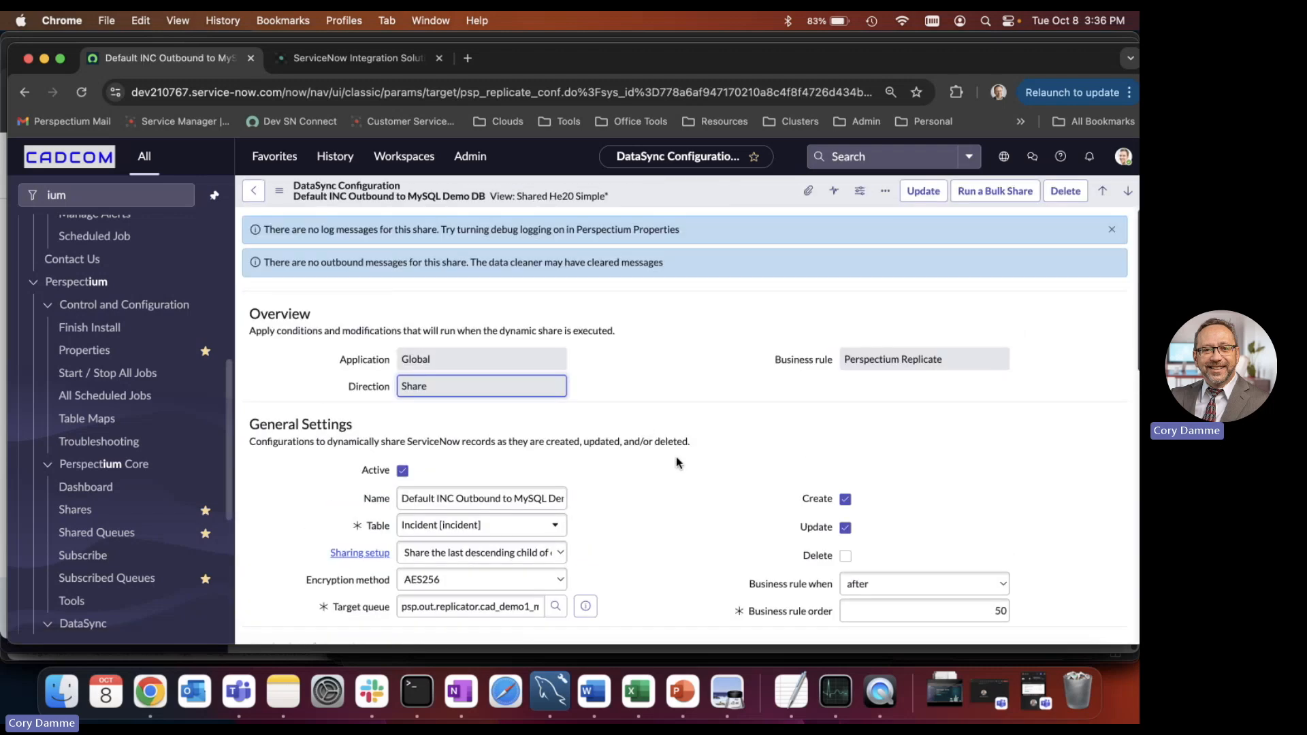
# Examine the share's general settings, including the available tables, sharing setup choices and encryption methods, keeping AES256.
pyautogui.scroll(-3, 676, 456)
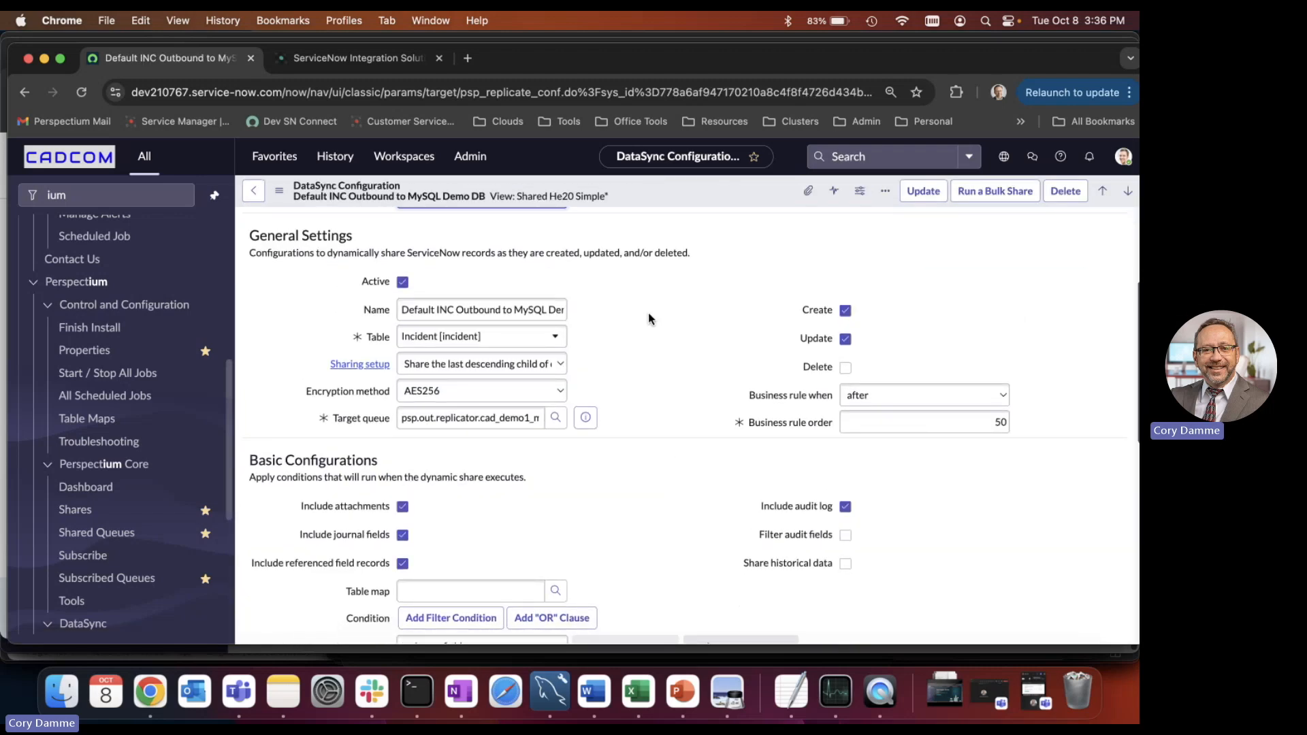
pyautogui.click(494, 348)
pyautogui.scroll(1, 483, 435)
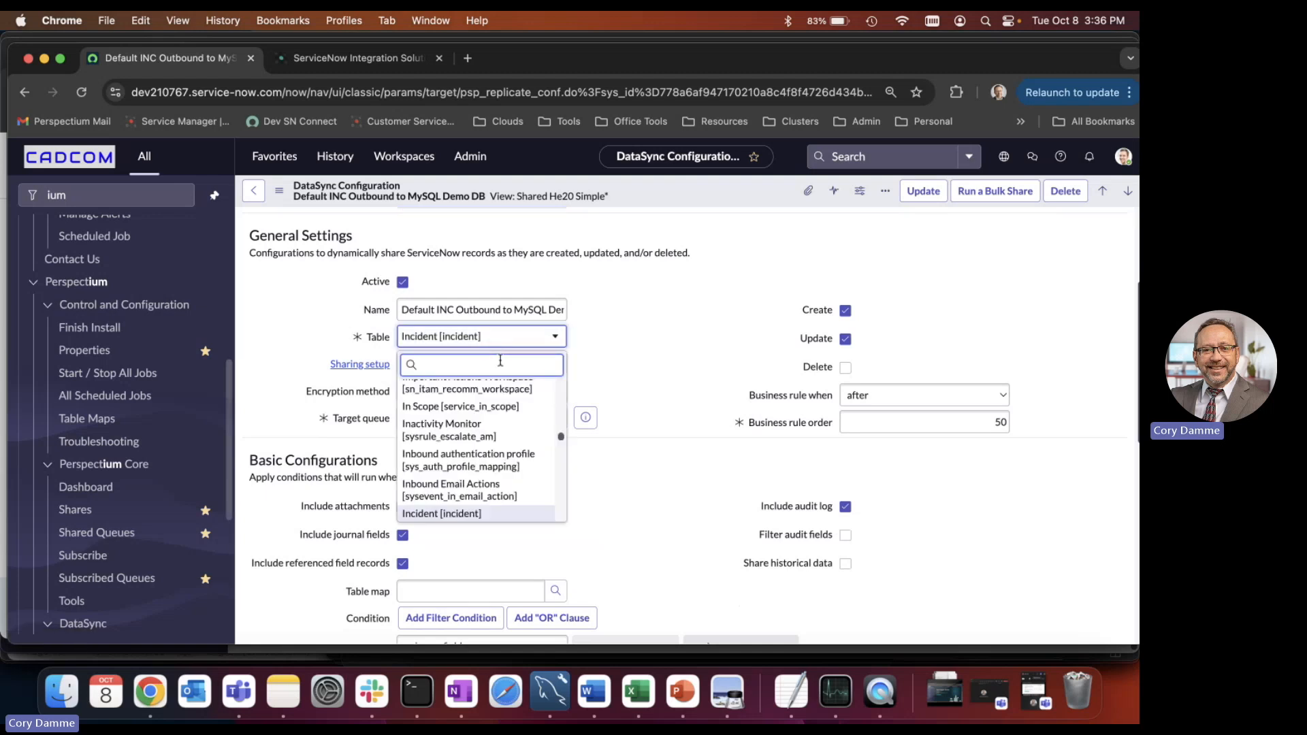
pyautogui.moveTo(561, 439); pyautogui.dragTo(570, 529)
pyautogui.click(684, 330)
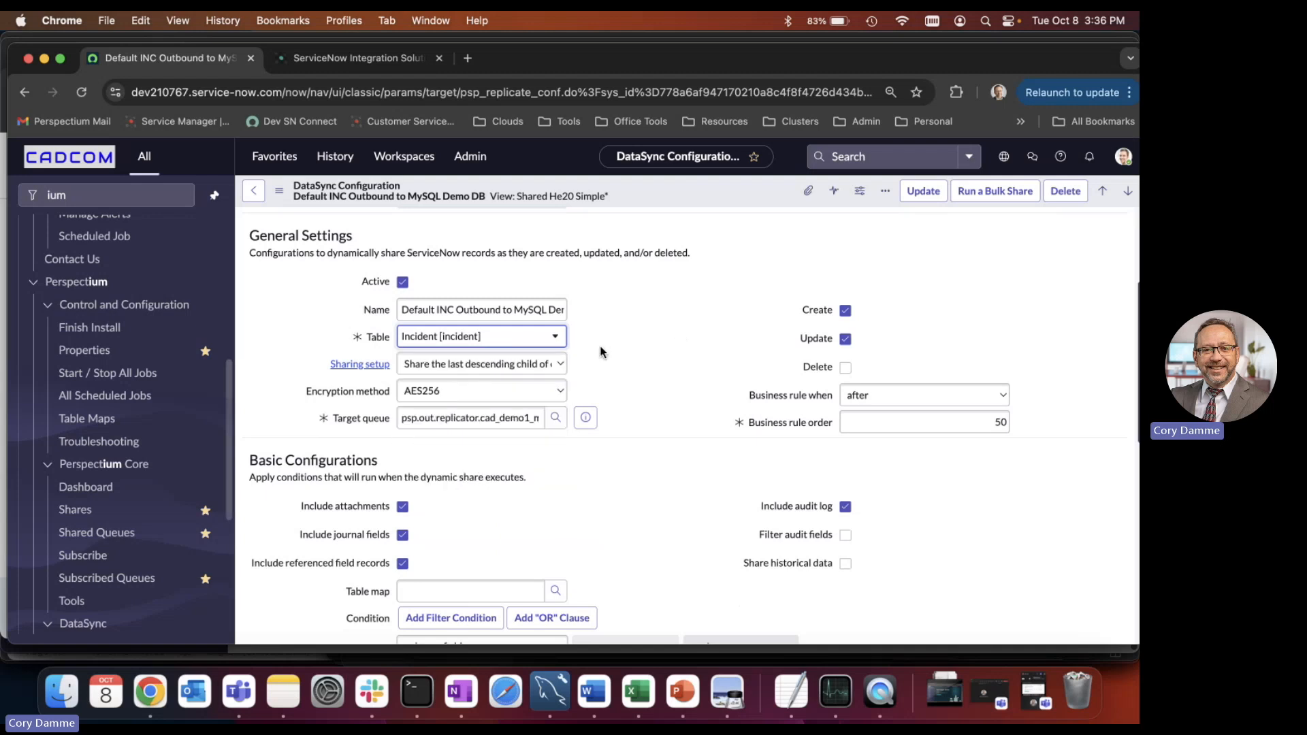
pyautogui.click(554, 364)
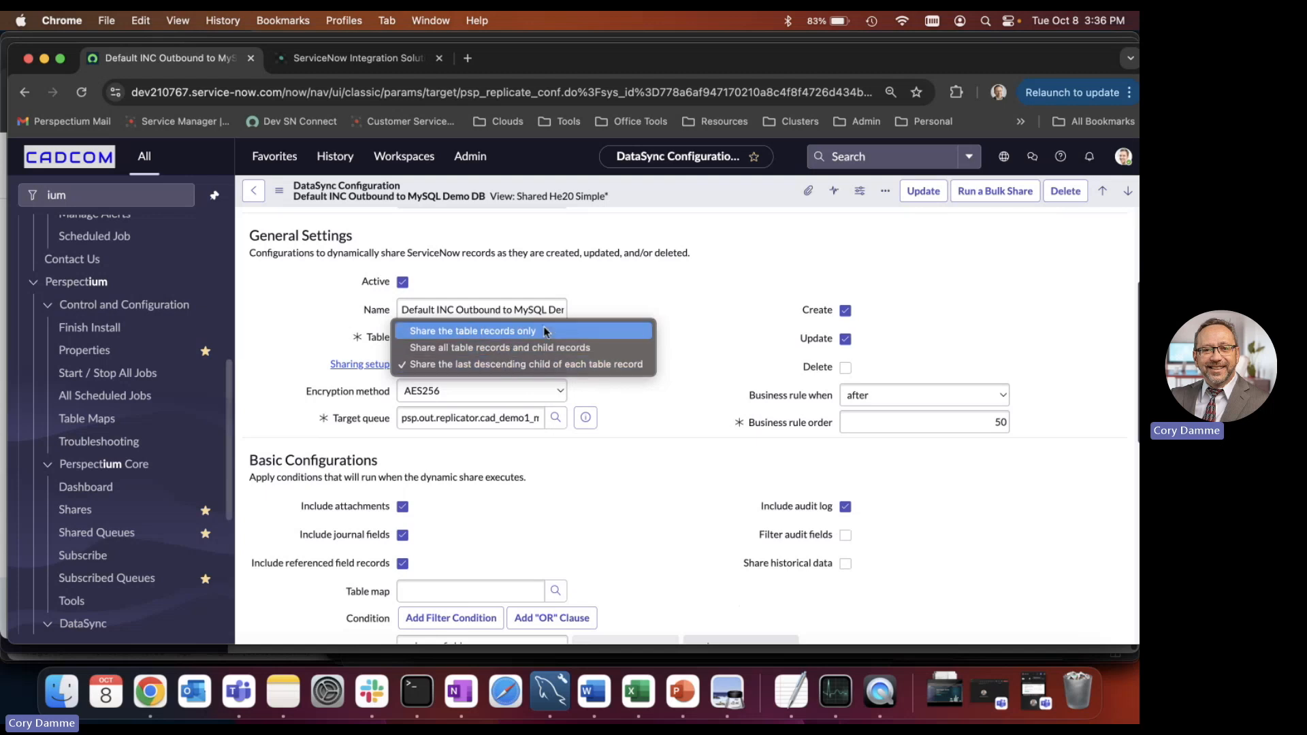
pyautogui.click(696, 304)
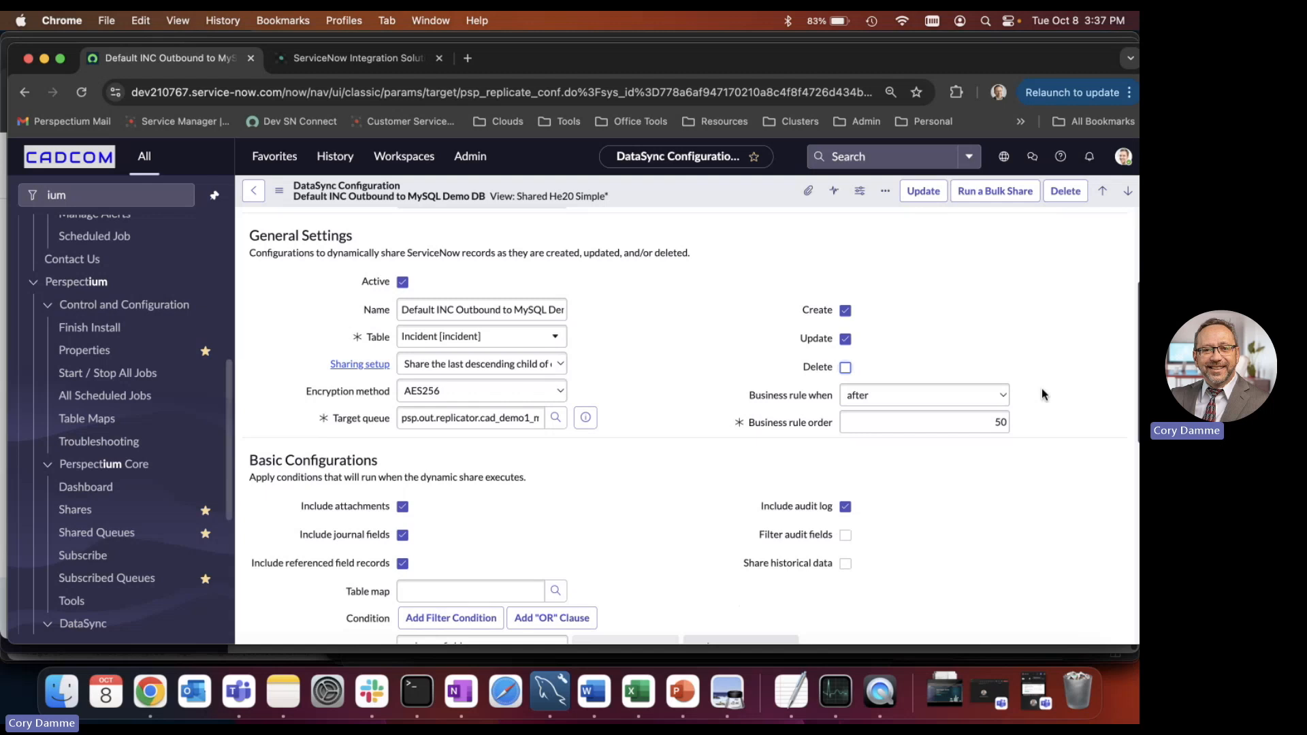
pyautogui.click(550, 392)
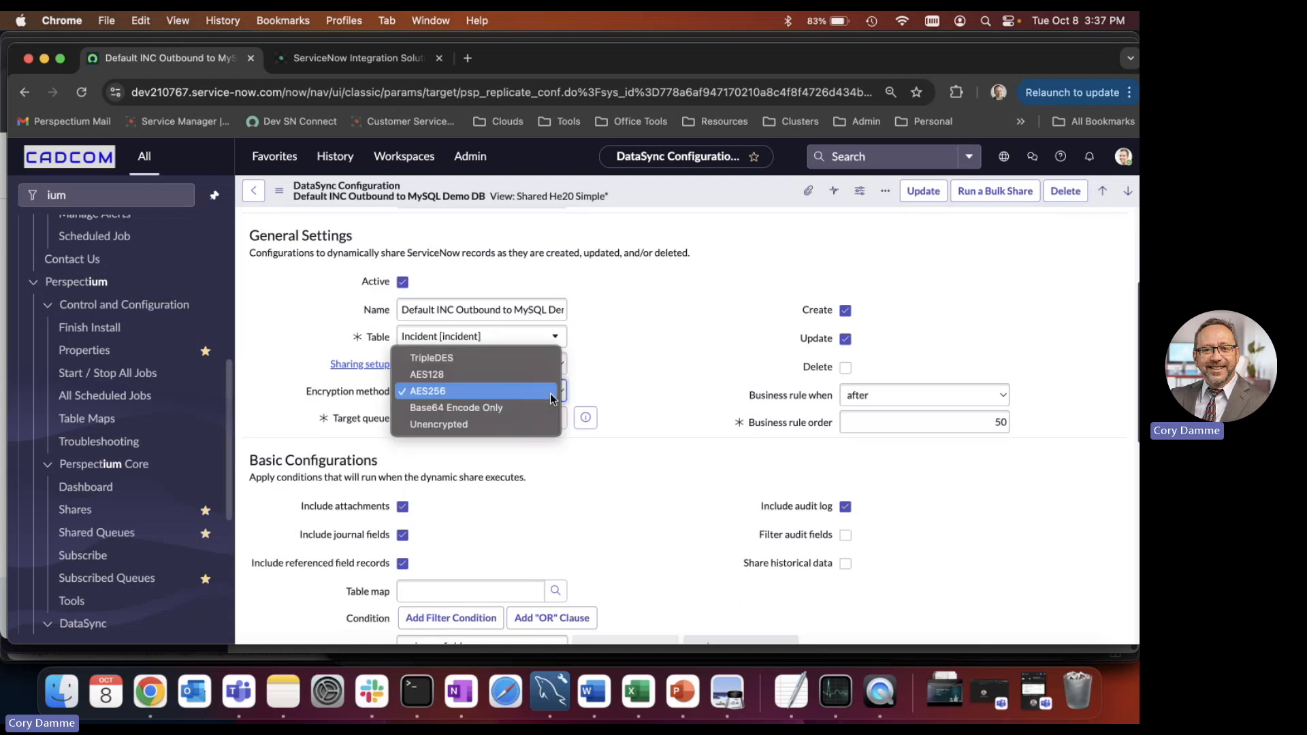
pyautogui.click(447, 392)
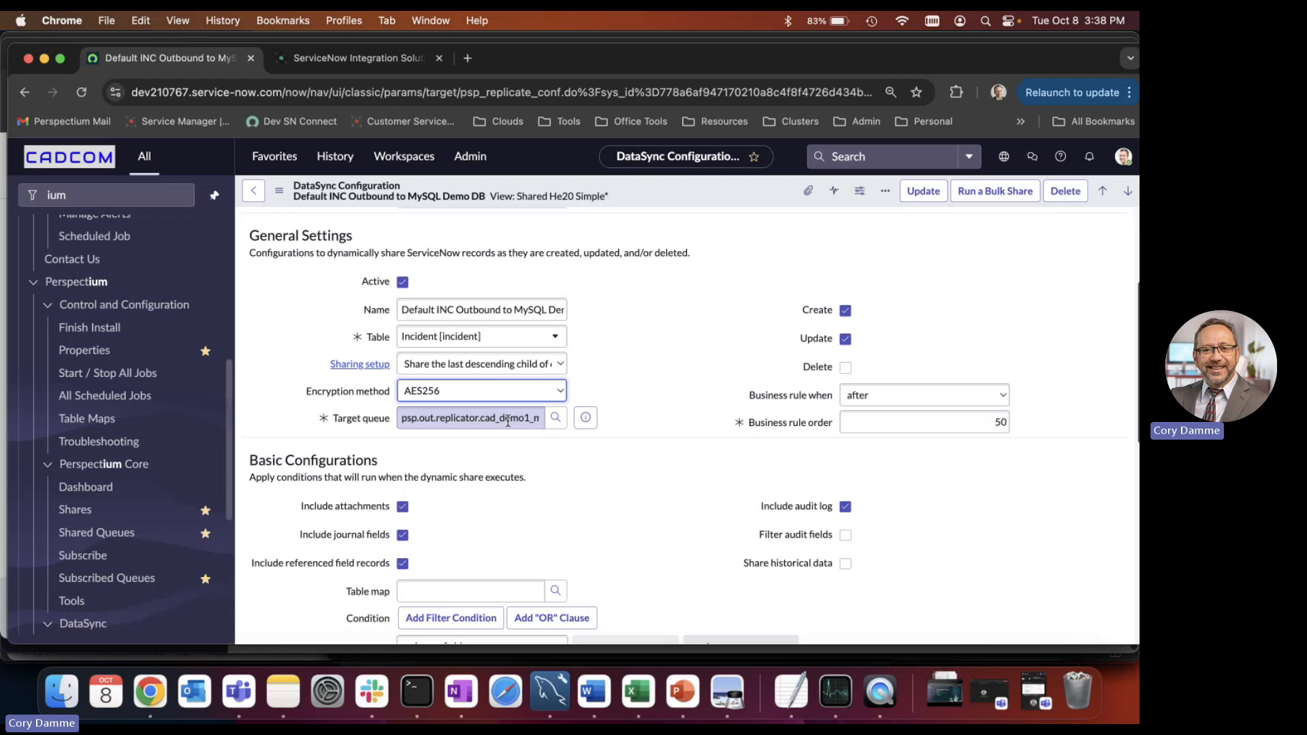
# Try a filter condition of Created at or after Today in the dynamic share's basic configurations, and look over the rest of the form.
pyautogui.scroll(-2, 618, 390)
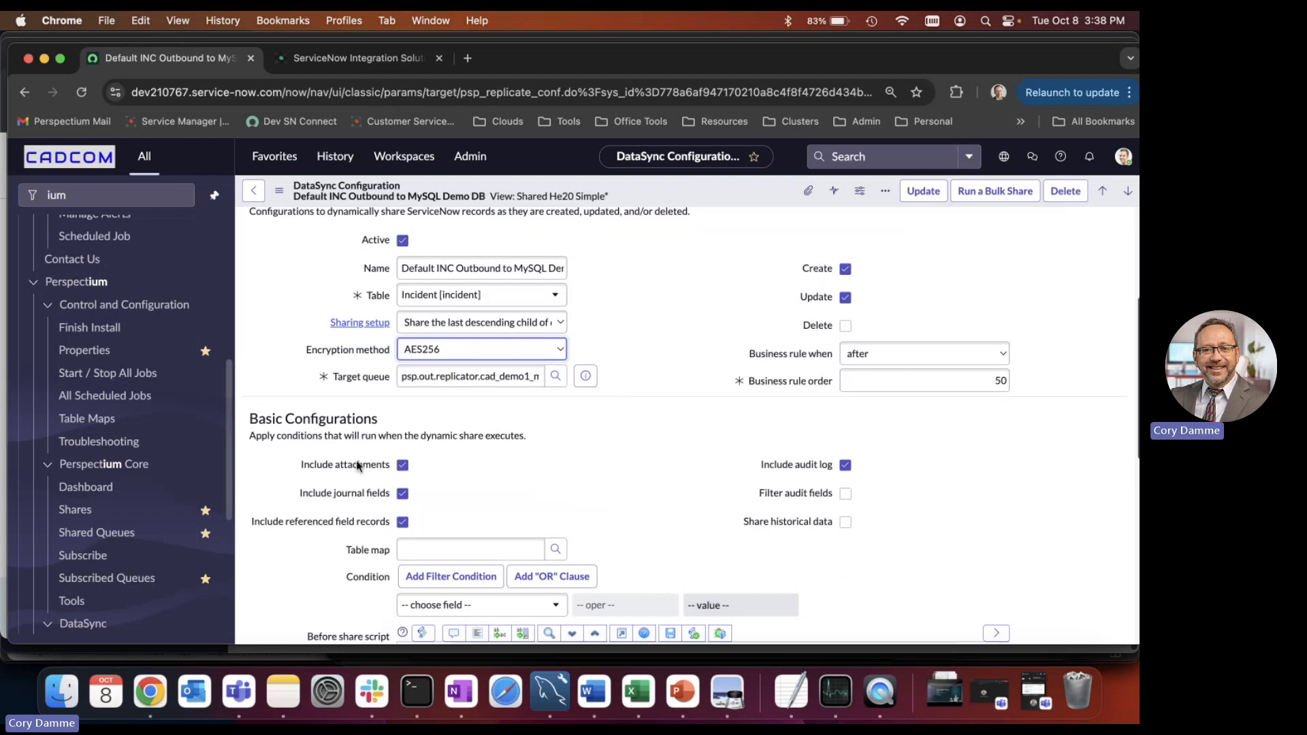
pyautogui.moveTo(347, 469)
pyautogui.scroll(-3, 665, 481)
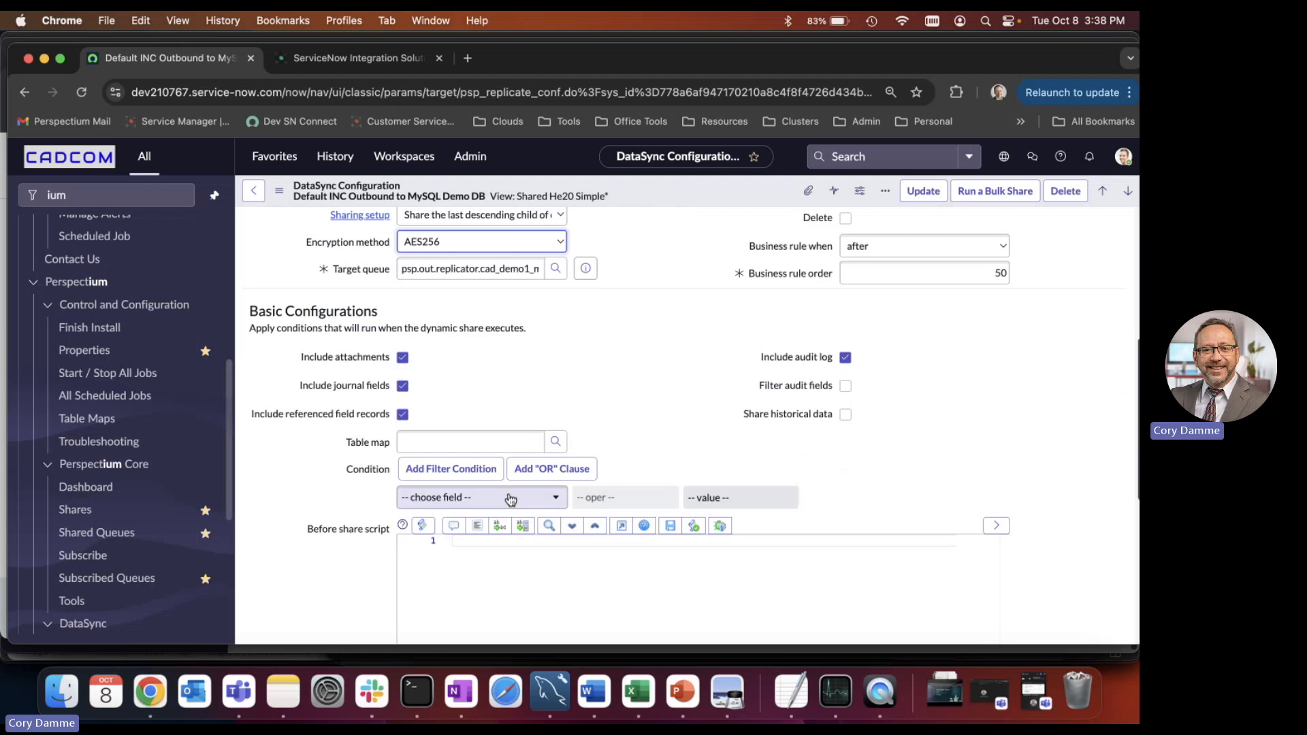
pyautogui.click(529, 498)
pyautogui.write('crea')
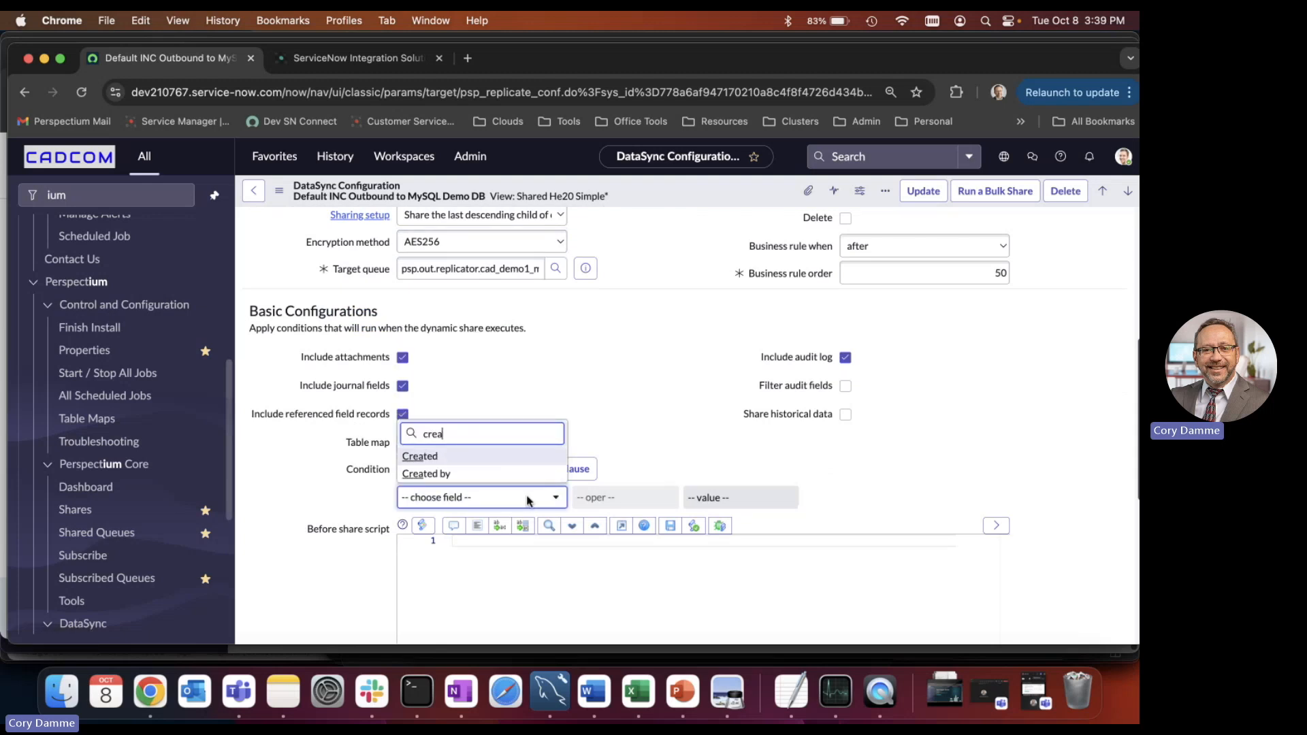
pyautogui.click(427, 457)
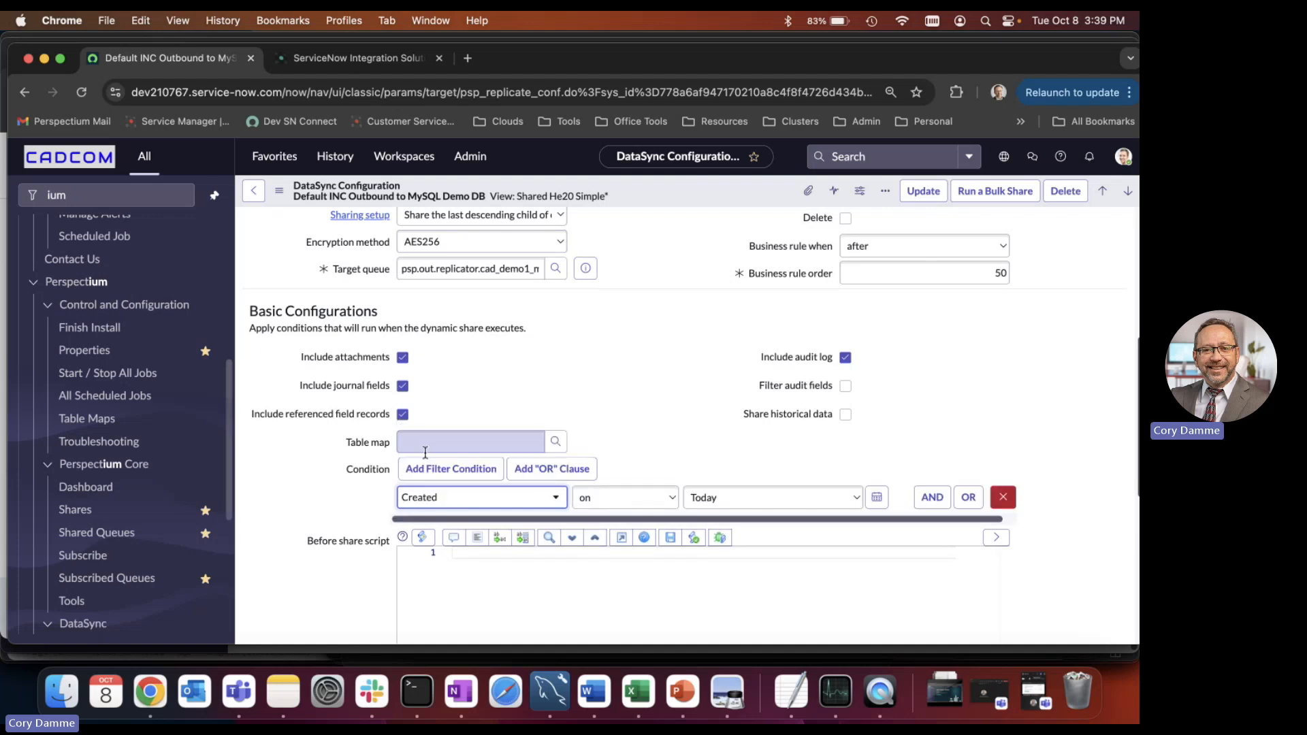
pyautogui.click(618, 494)
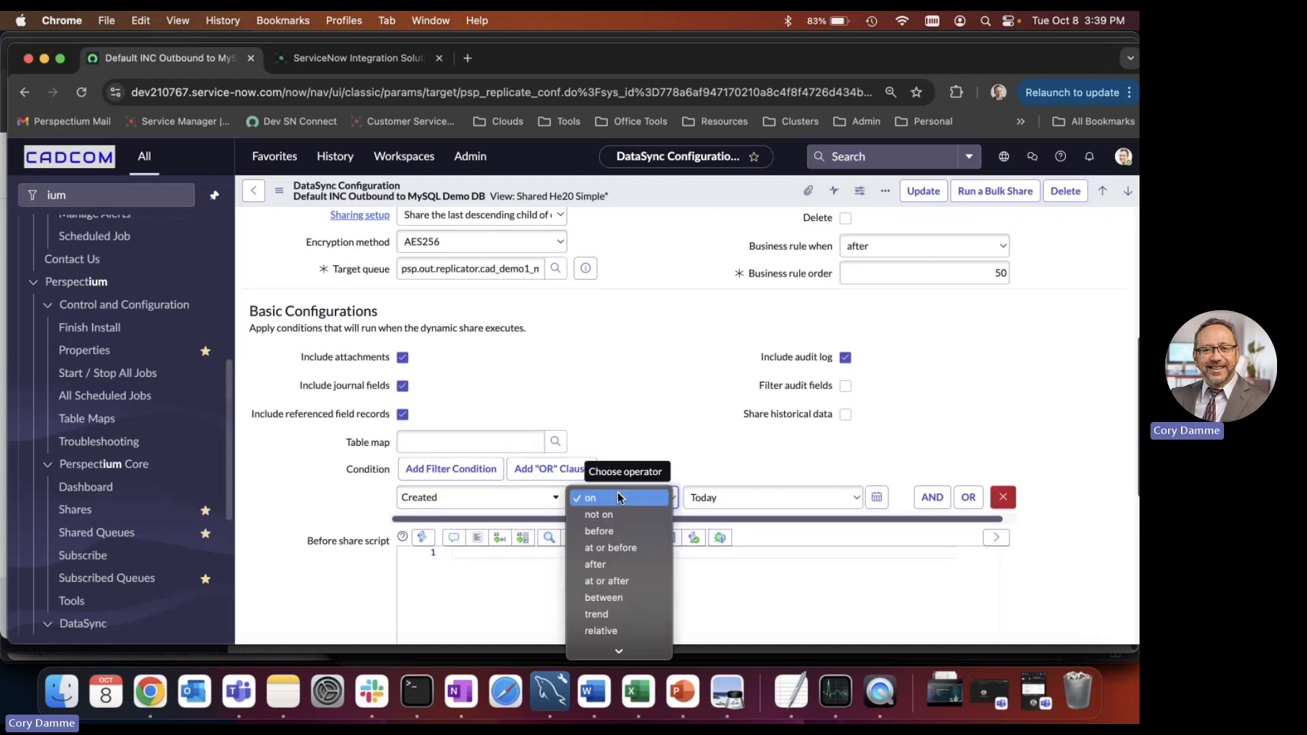
pyautogui.click(619, 581)
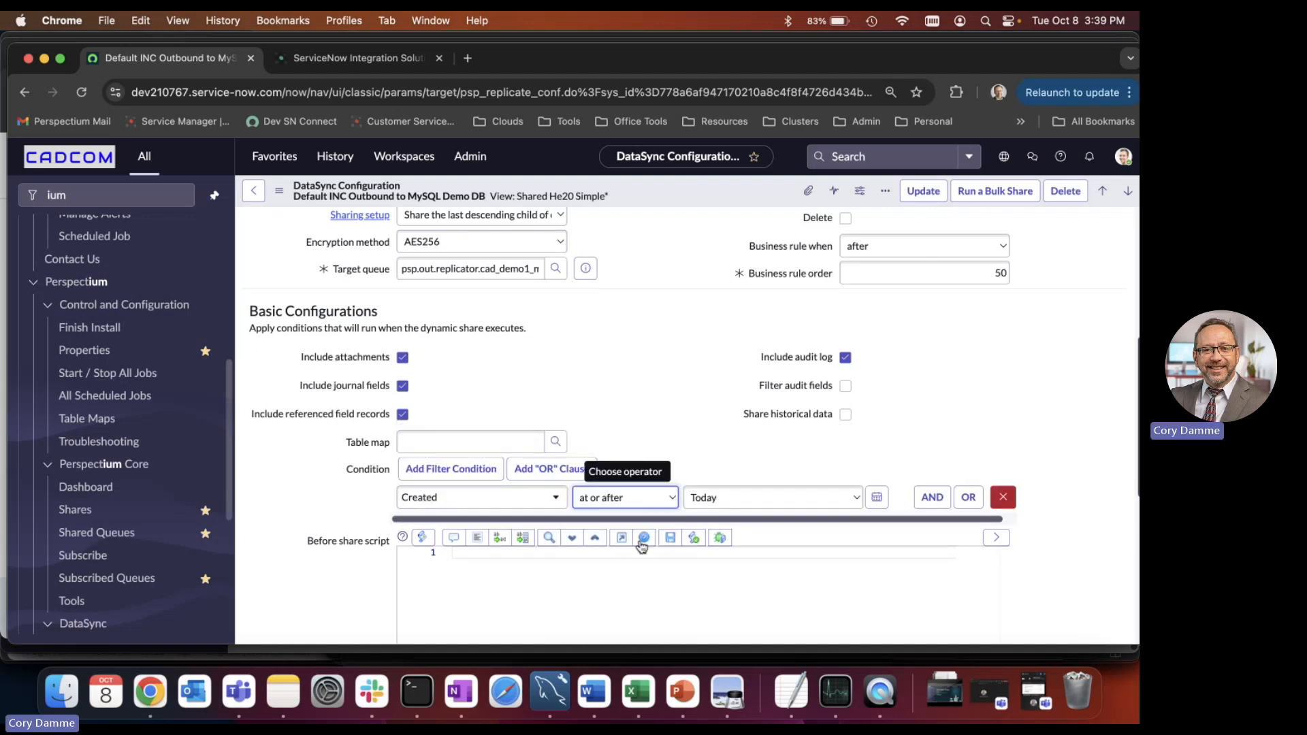
pyautogui.click(853, 499)
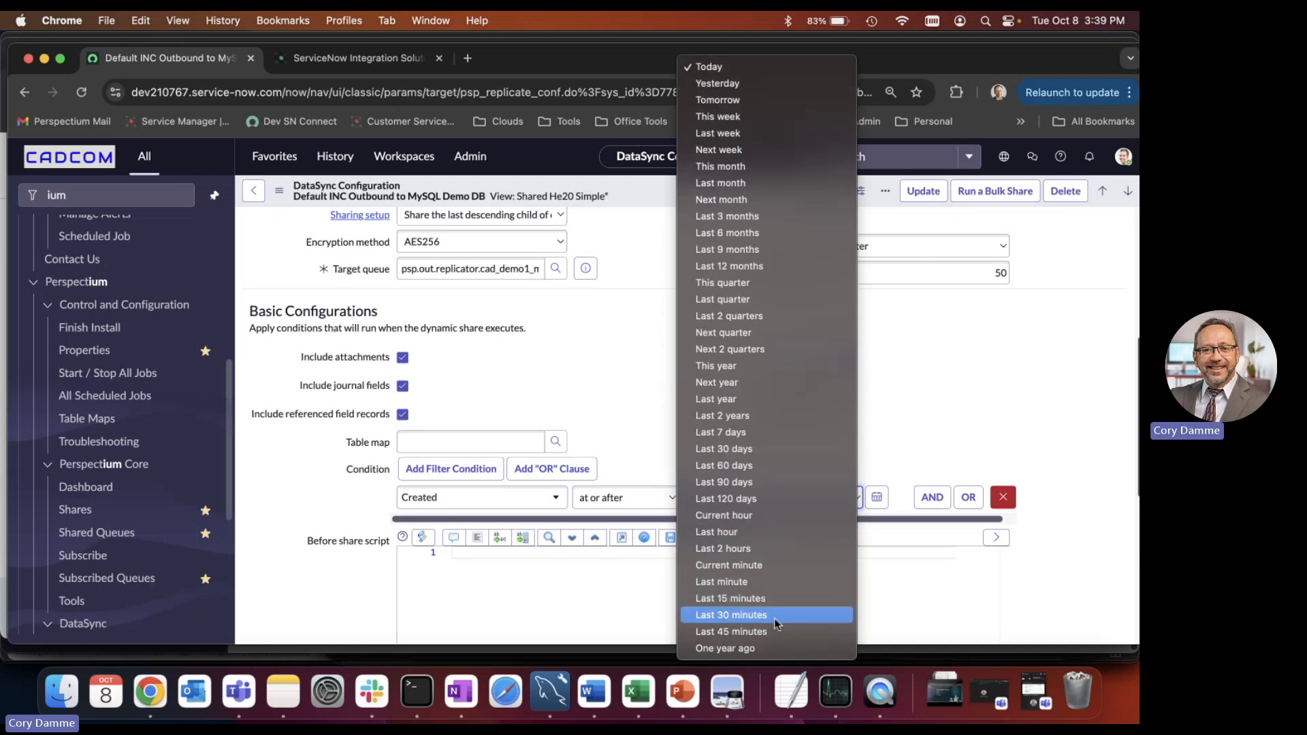
pyautogui.click(631, 374)
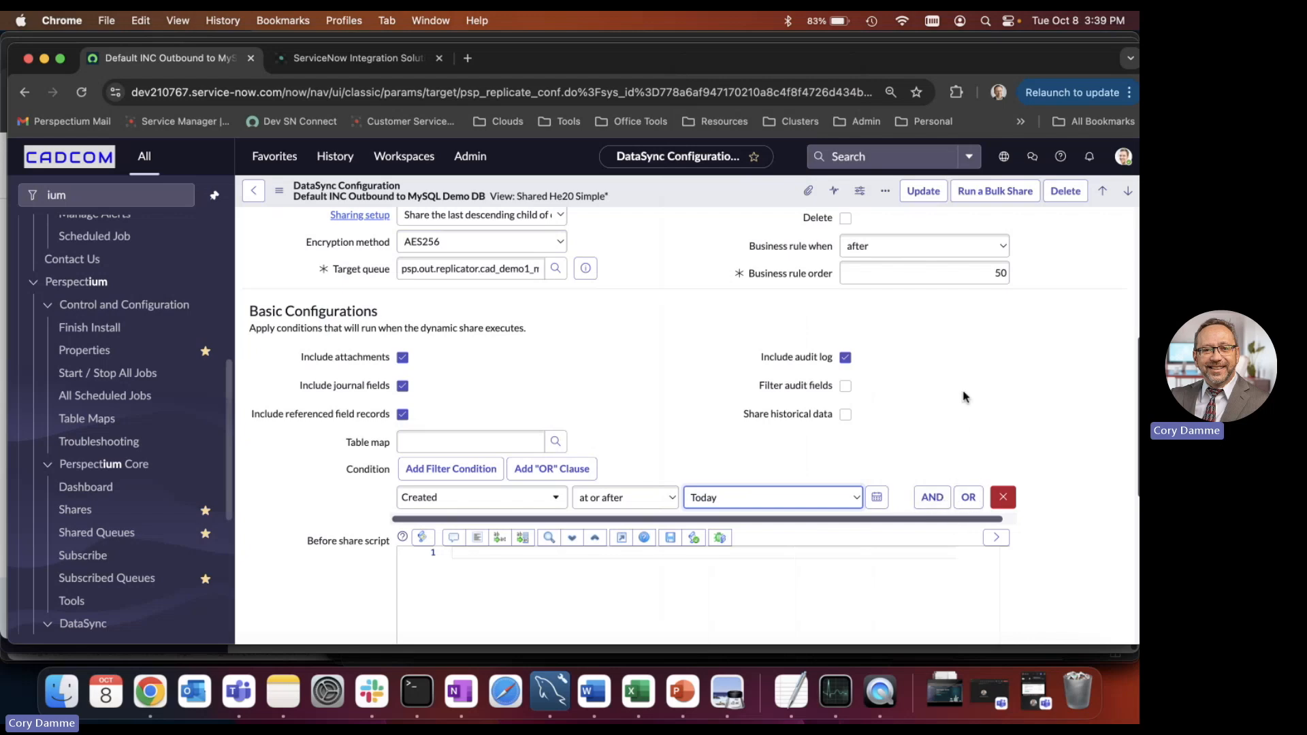
pyautogui.scroll(-10, 679, 324)
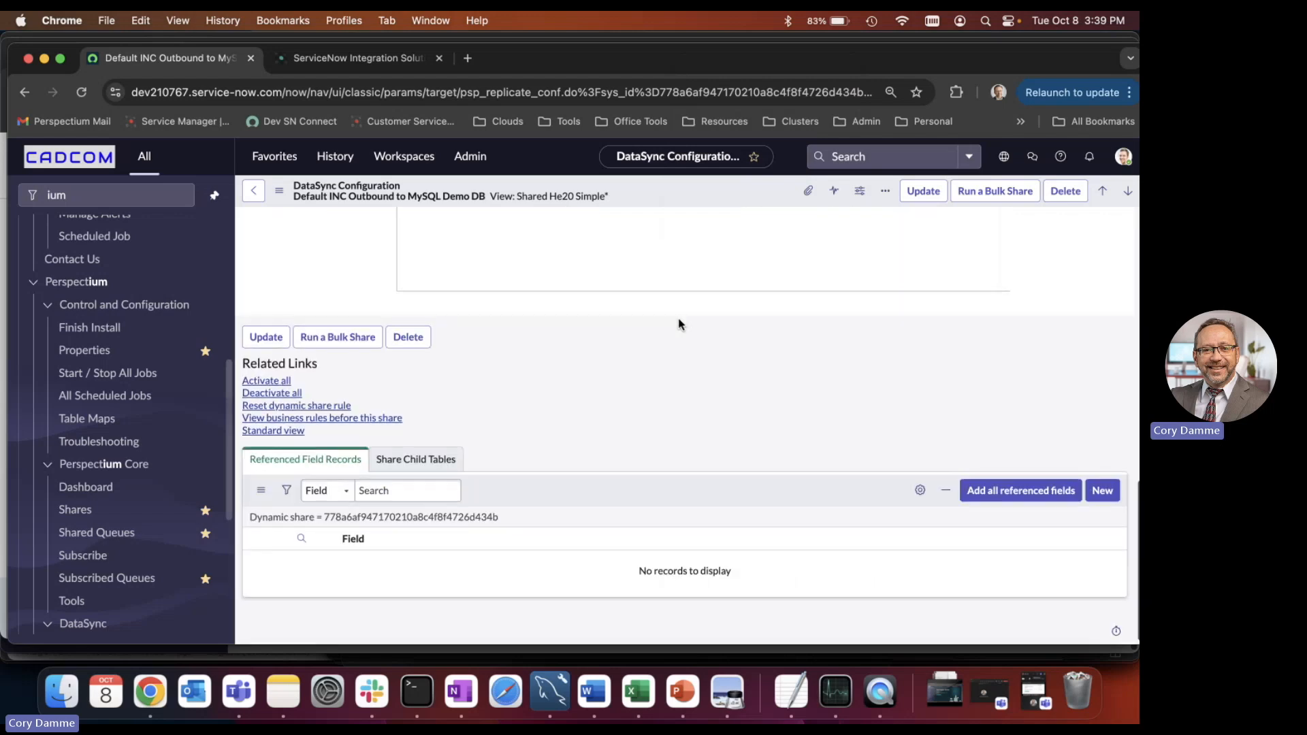
pyautogui.scroll(10, 679, 324)
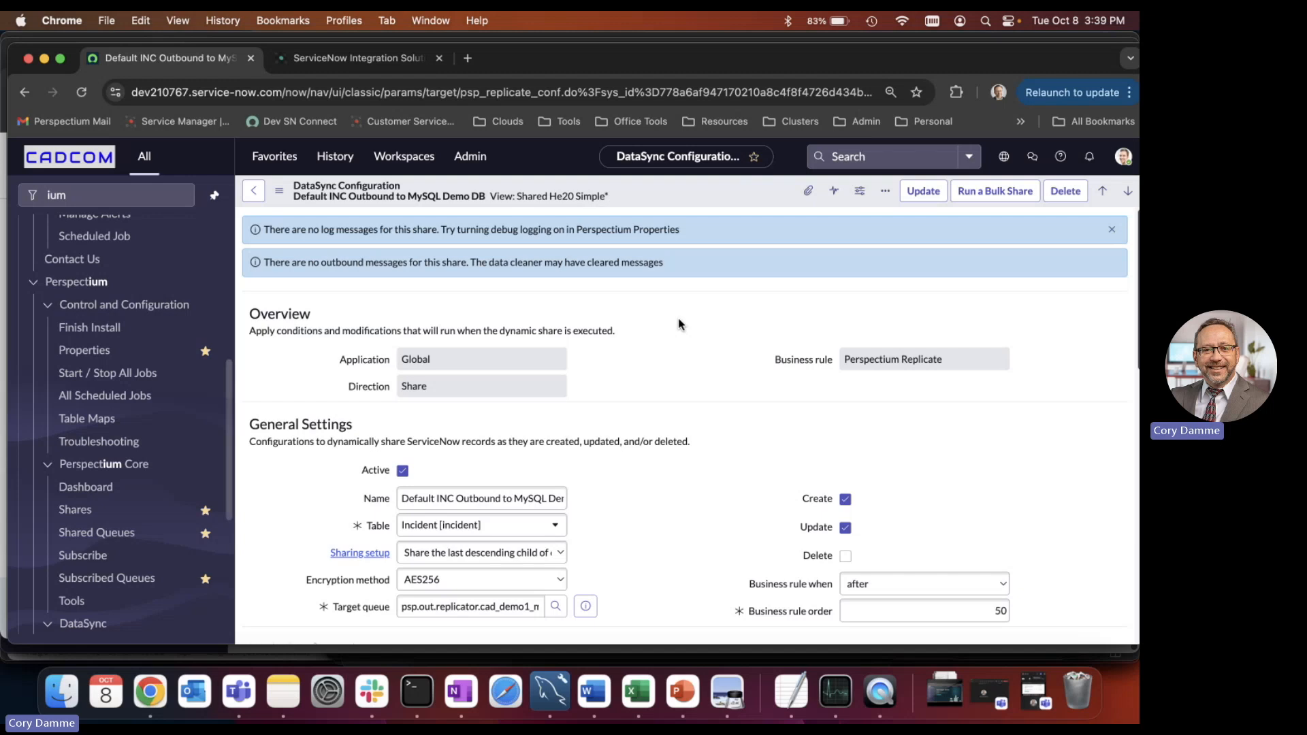
# View the list of existing scheduled bulk share records.
pyautogui.click(69, 511)
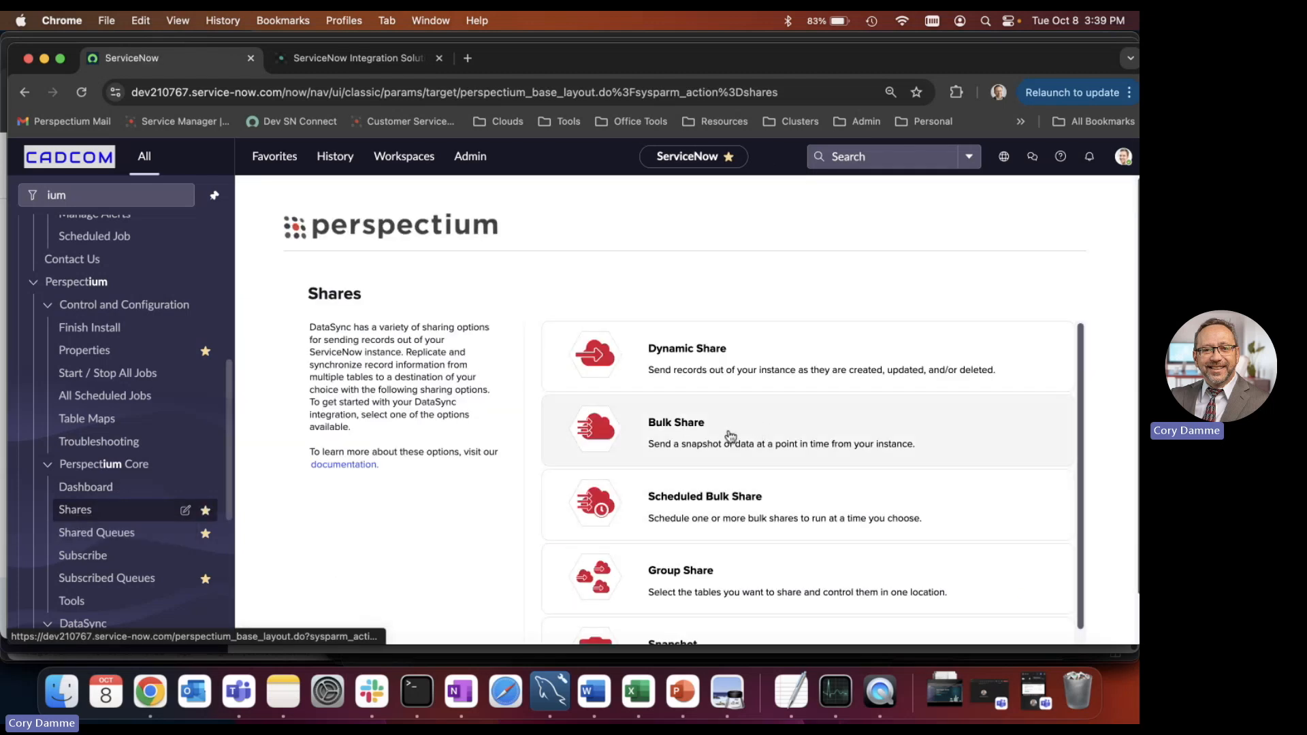
pyautogui.click(730, 514)
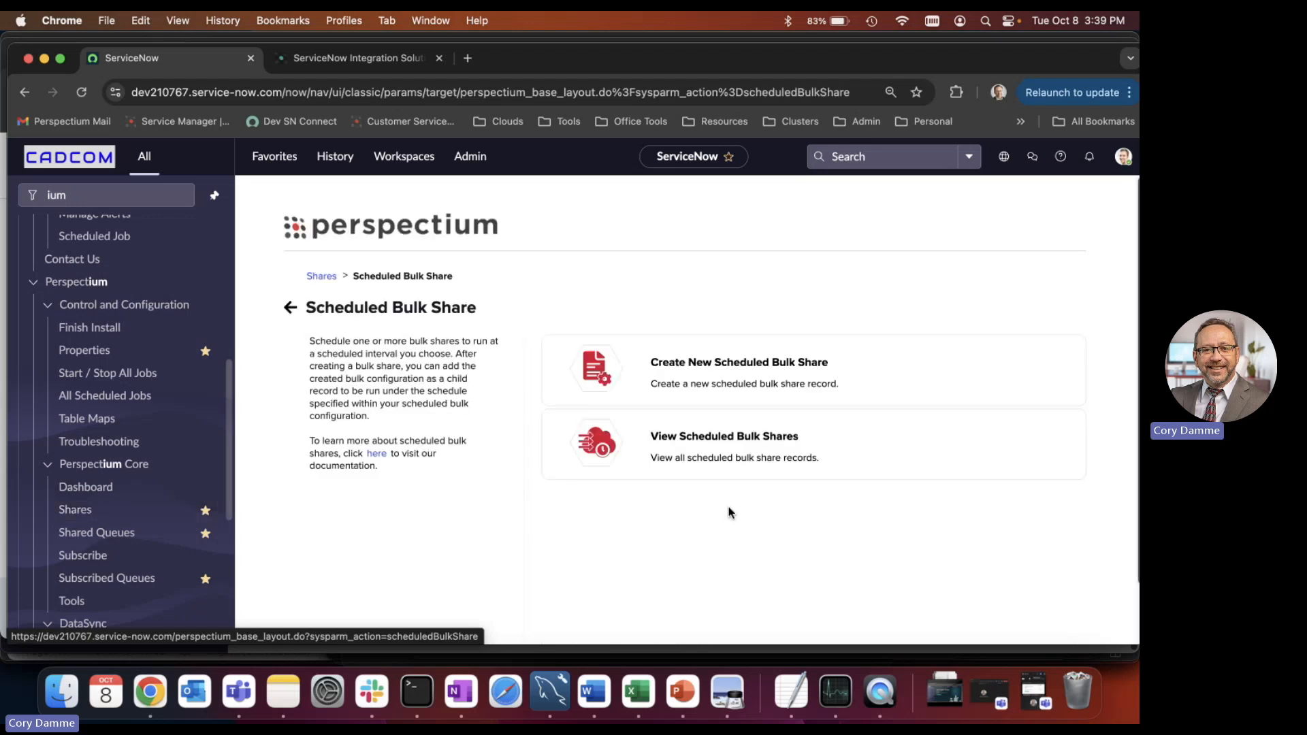
pyautogui.click(729, 449)
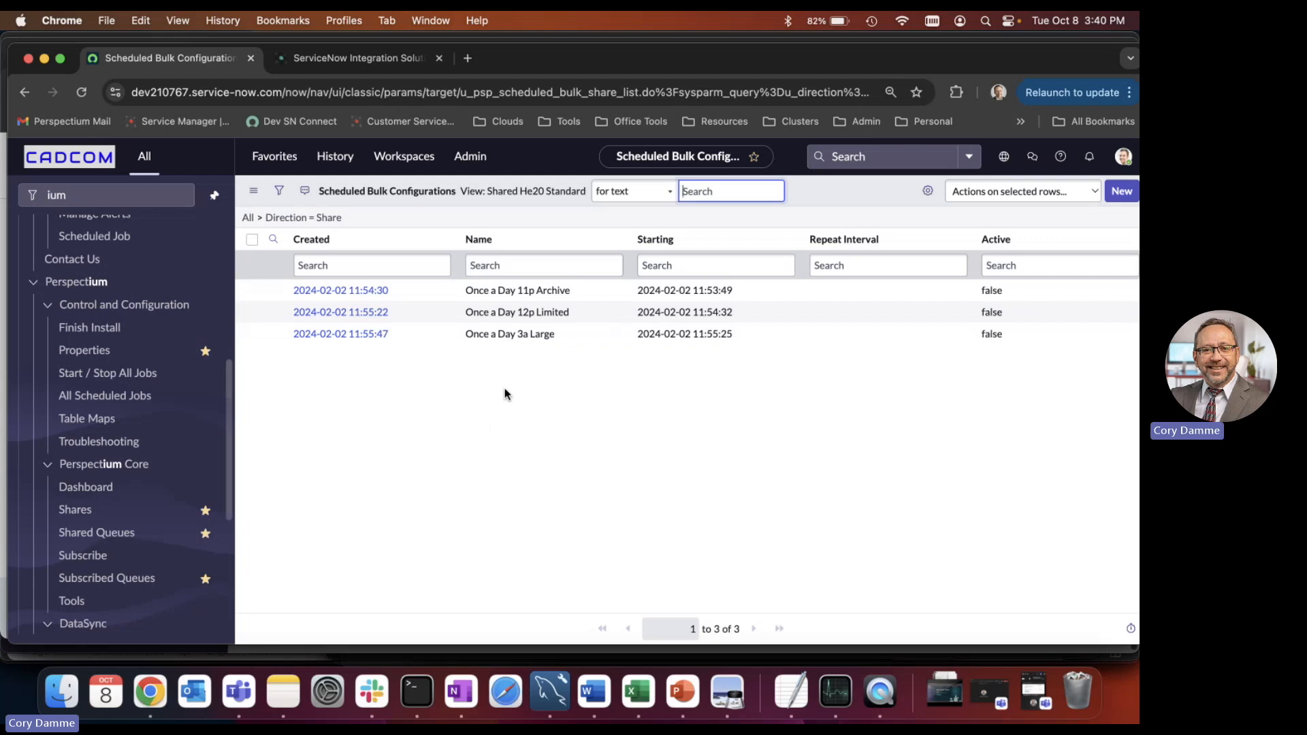
# Return to the share types and start a new bulk share record.
pyautogui.press('super+bracketleft')
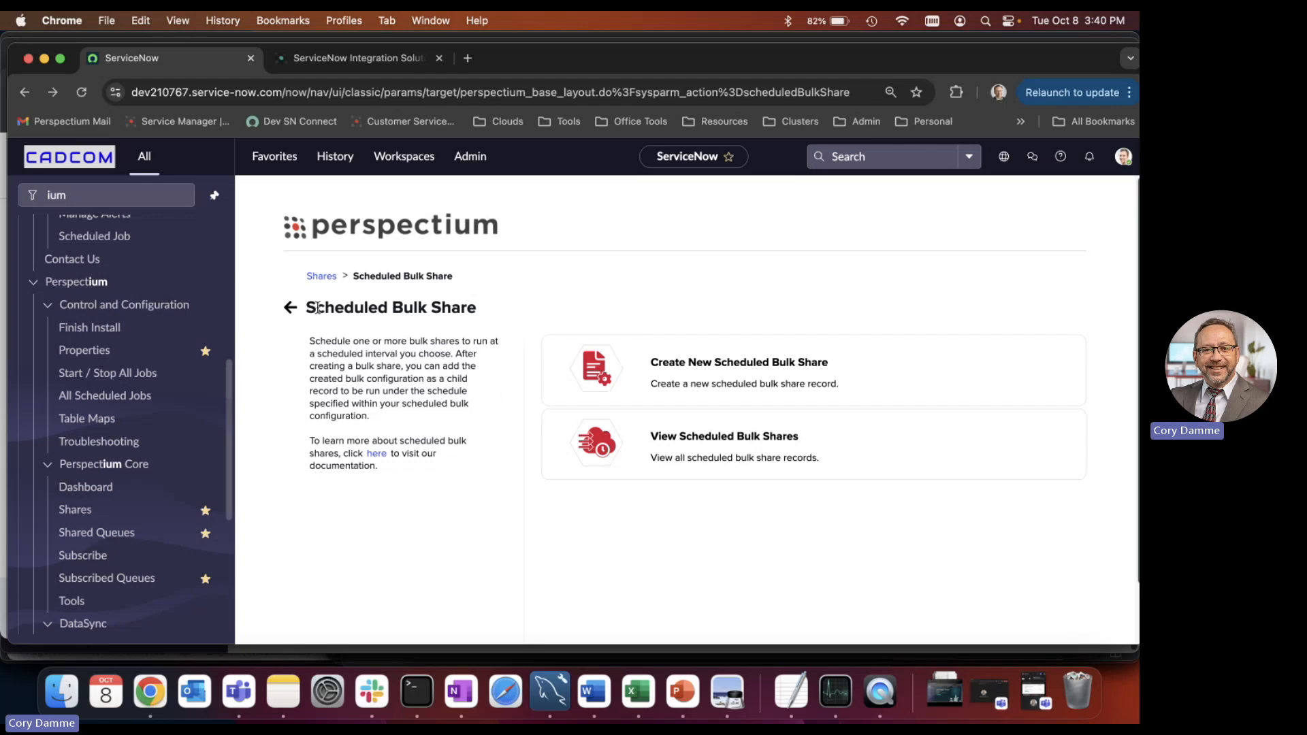
pyautogui.click(323, 276)
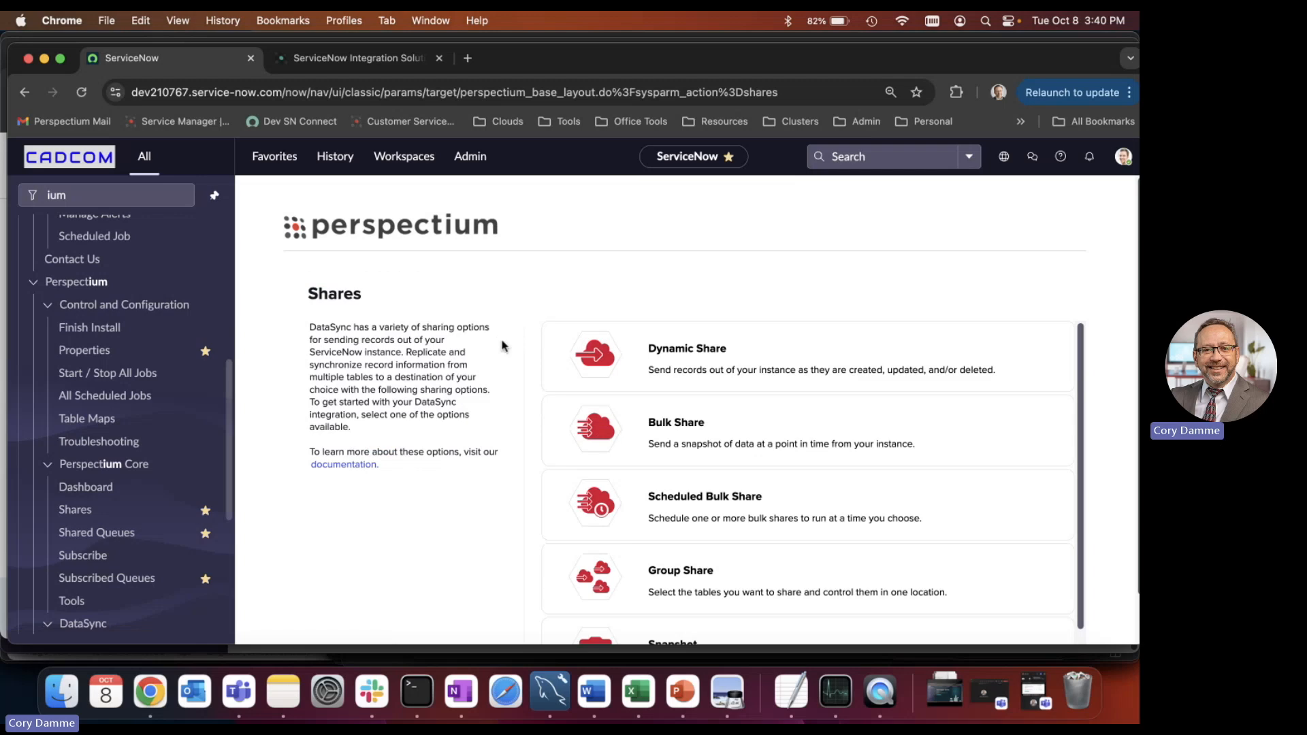
pyautogui.click(752, 426)
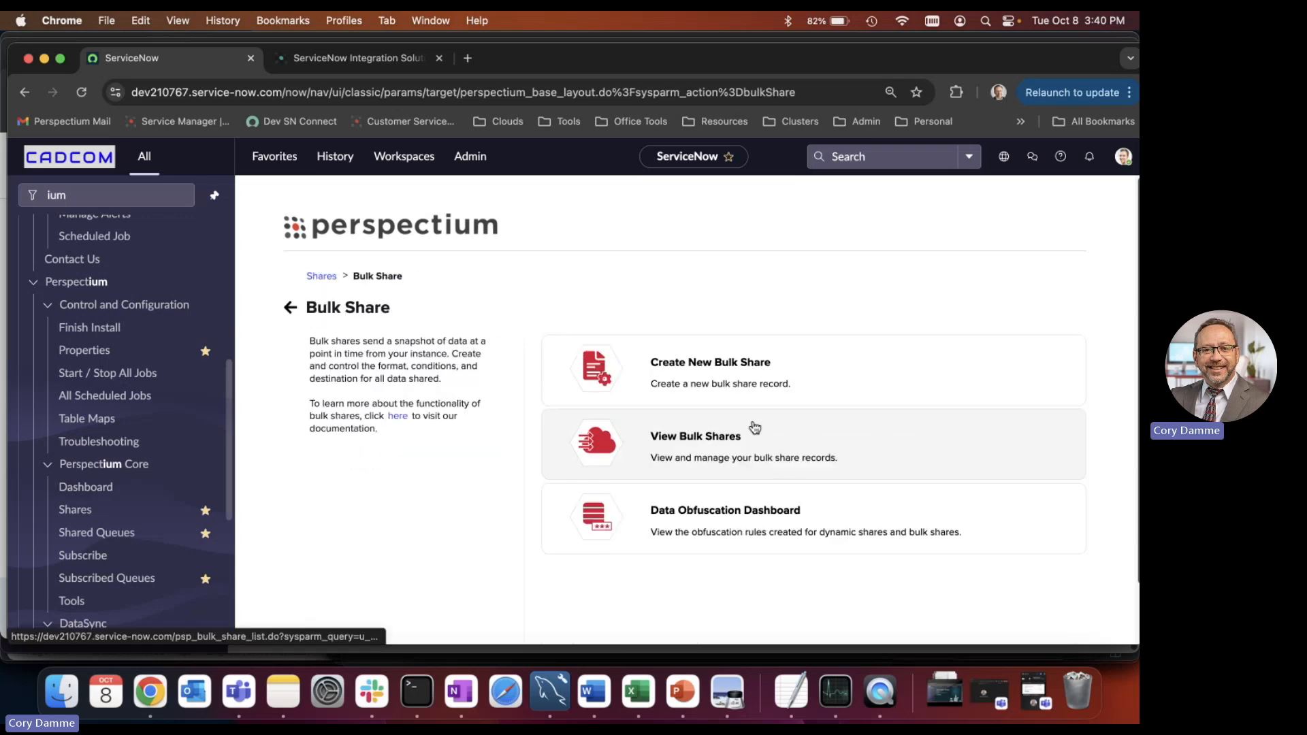
pyautogui.click(757, 361)
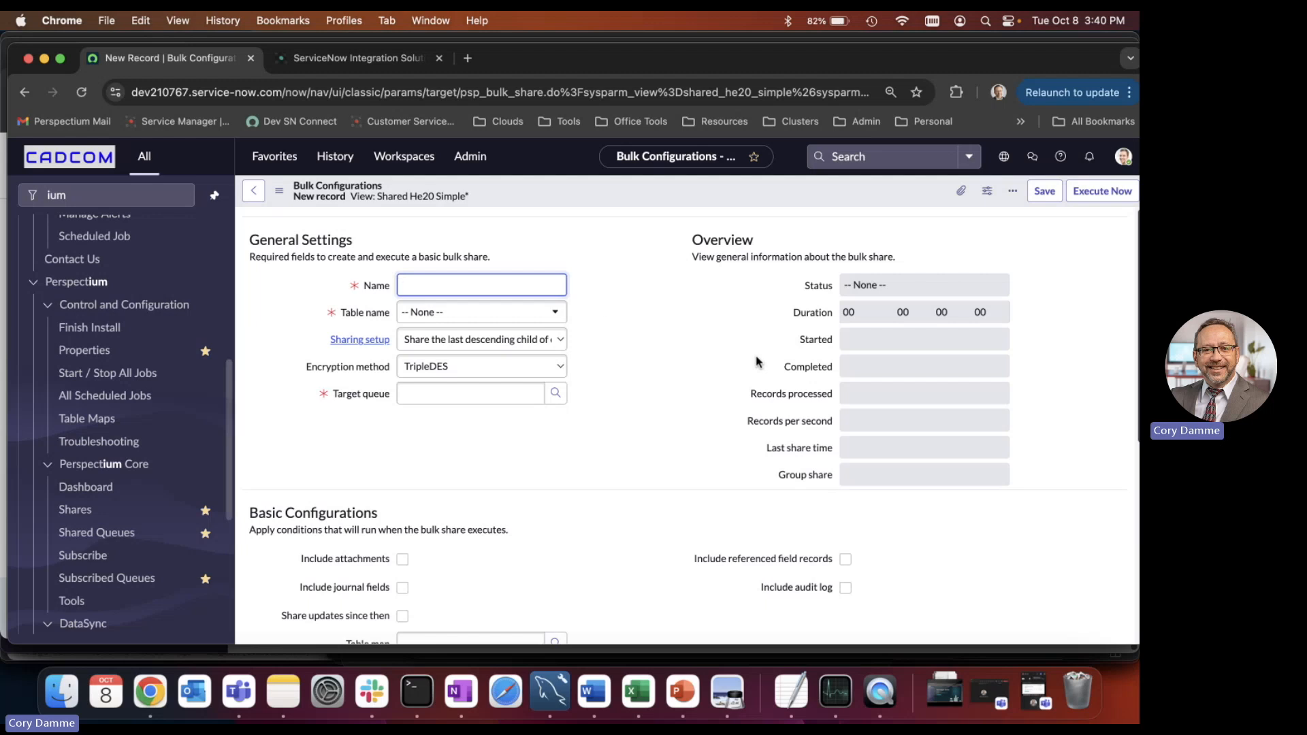
# Name the bulk share "Give a Name", set its table to Incident [incident], and target the psp.out.replicator.cad_demo1_mysql queue.
pyautogui.write('Give a Name')
pyautogui.click(523, 313)
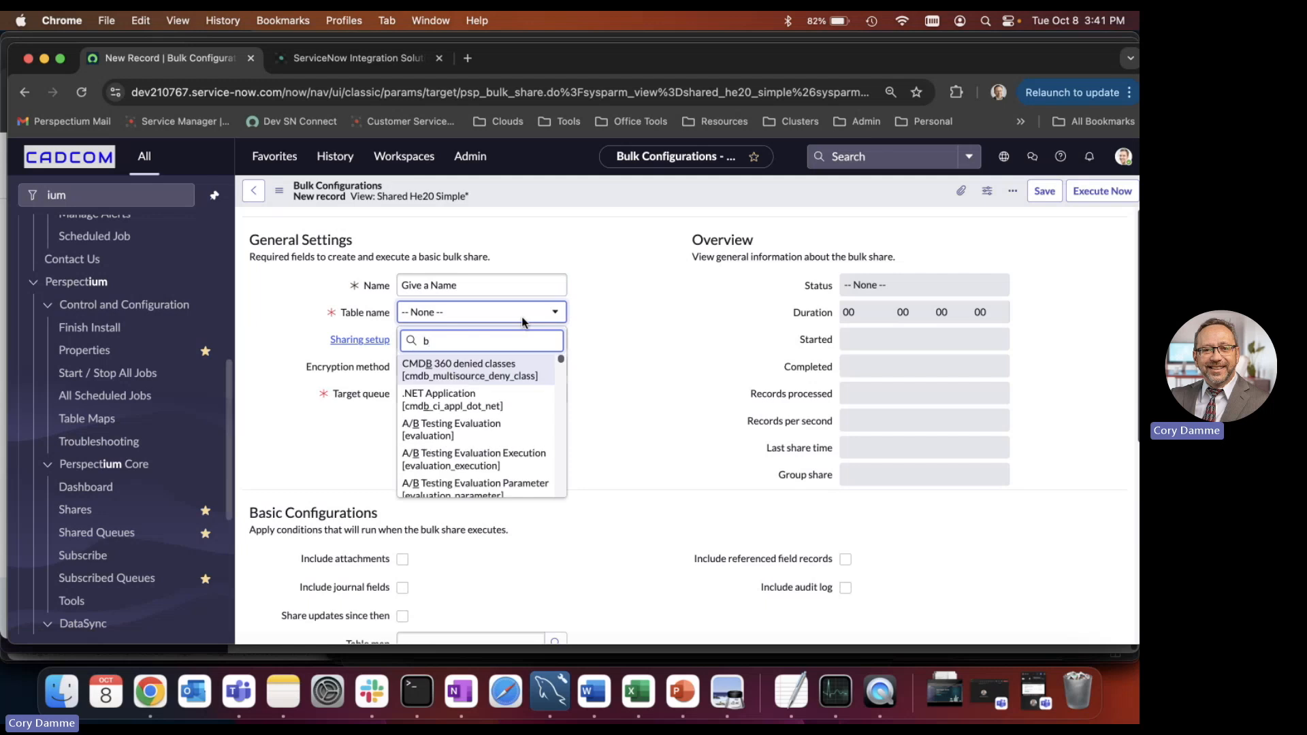
pyautogui.write('incident')
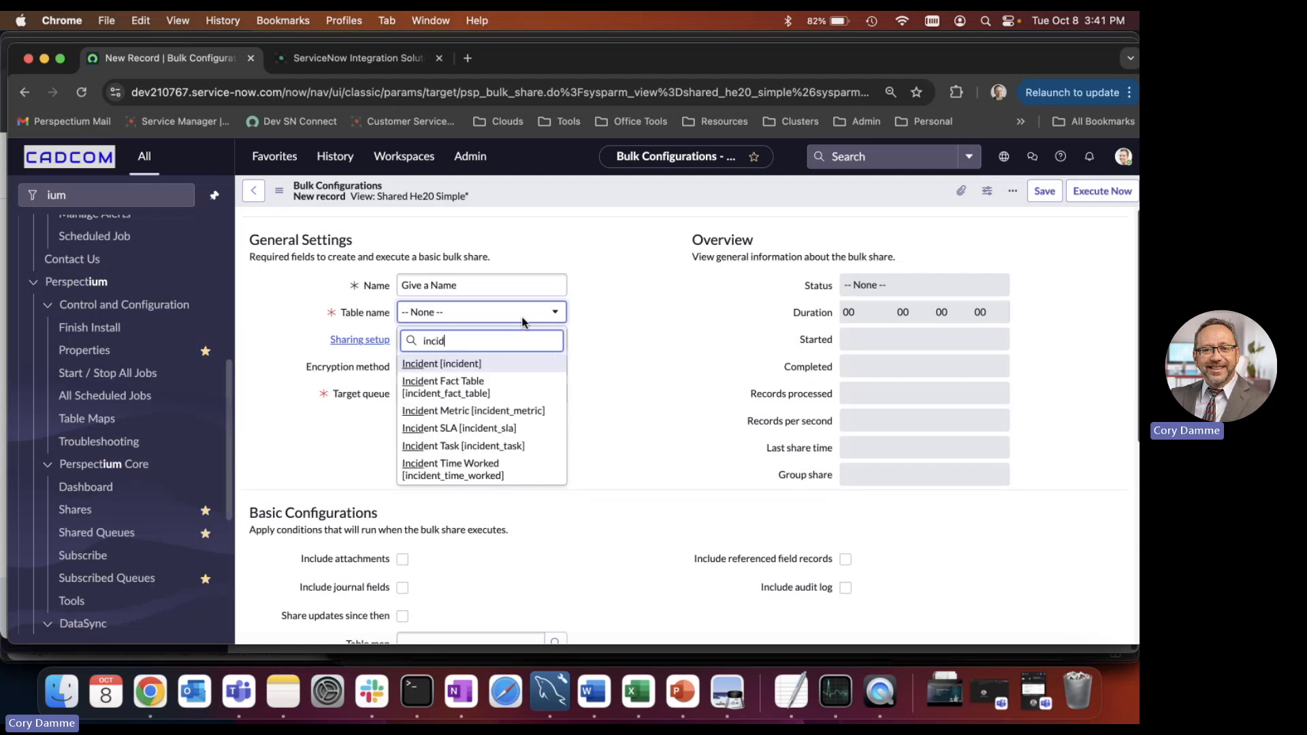
pyautogui.click(430, 365)
pyautogui.click(556, 395)
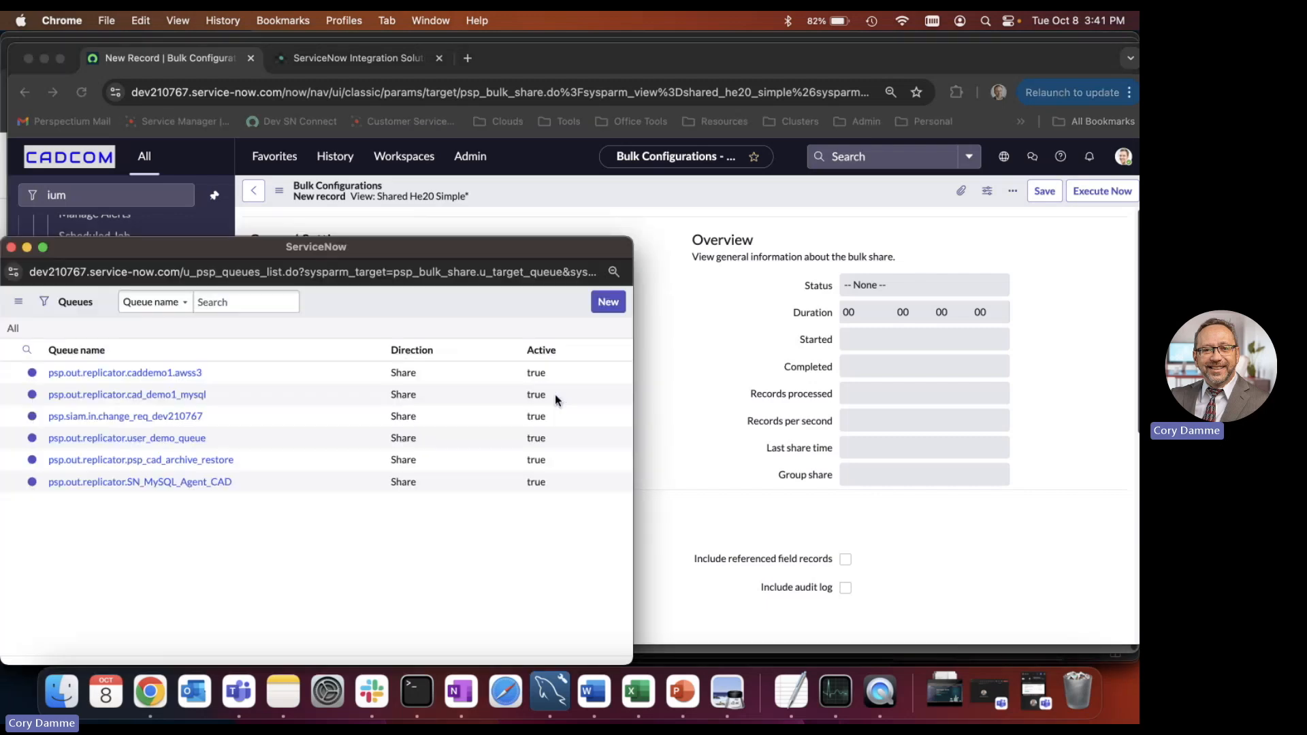
pyautogui.click(191, 424)
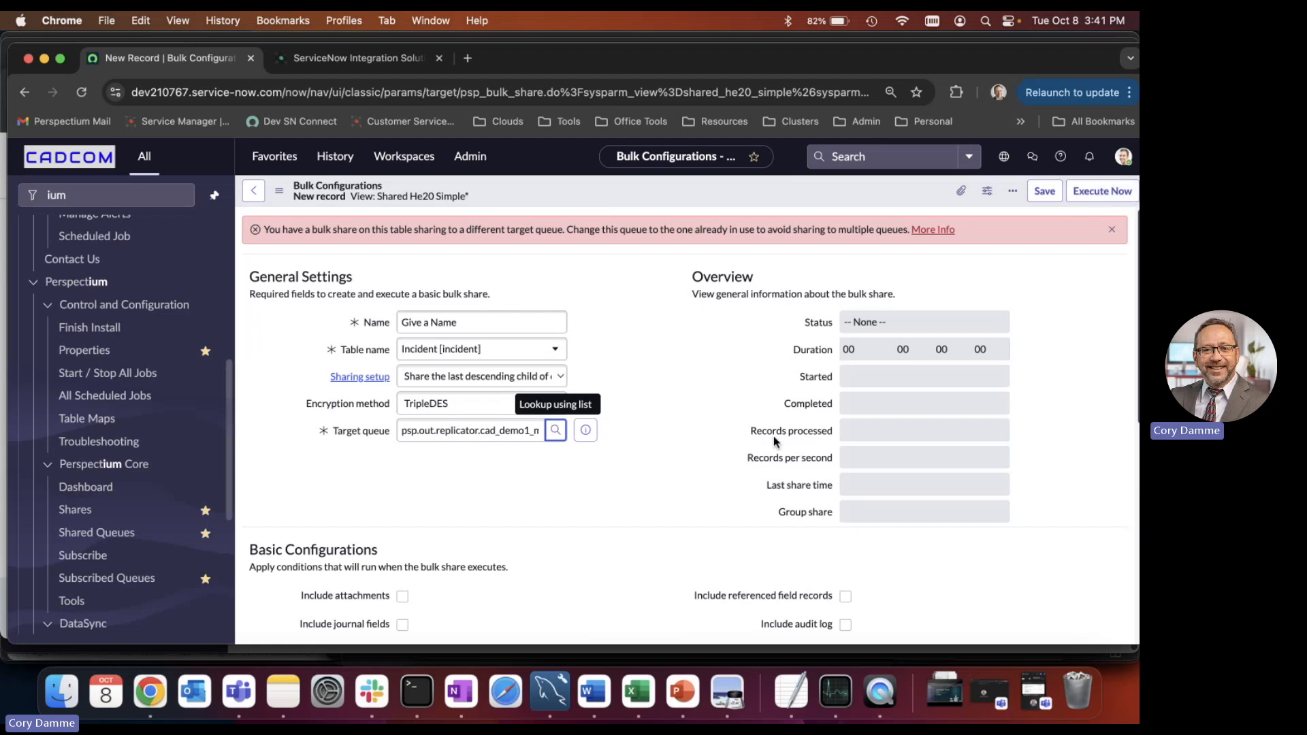
# Include attachments and journal fields in the bulk share, and browse the fields available for its filter condition.
pyautogui.scroll(-3, 680, 441)
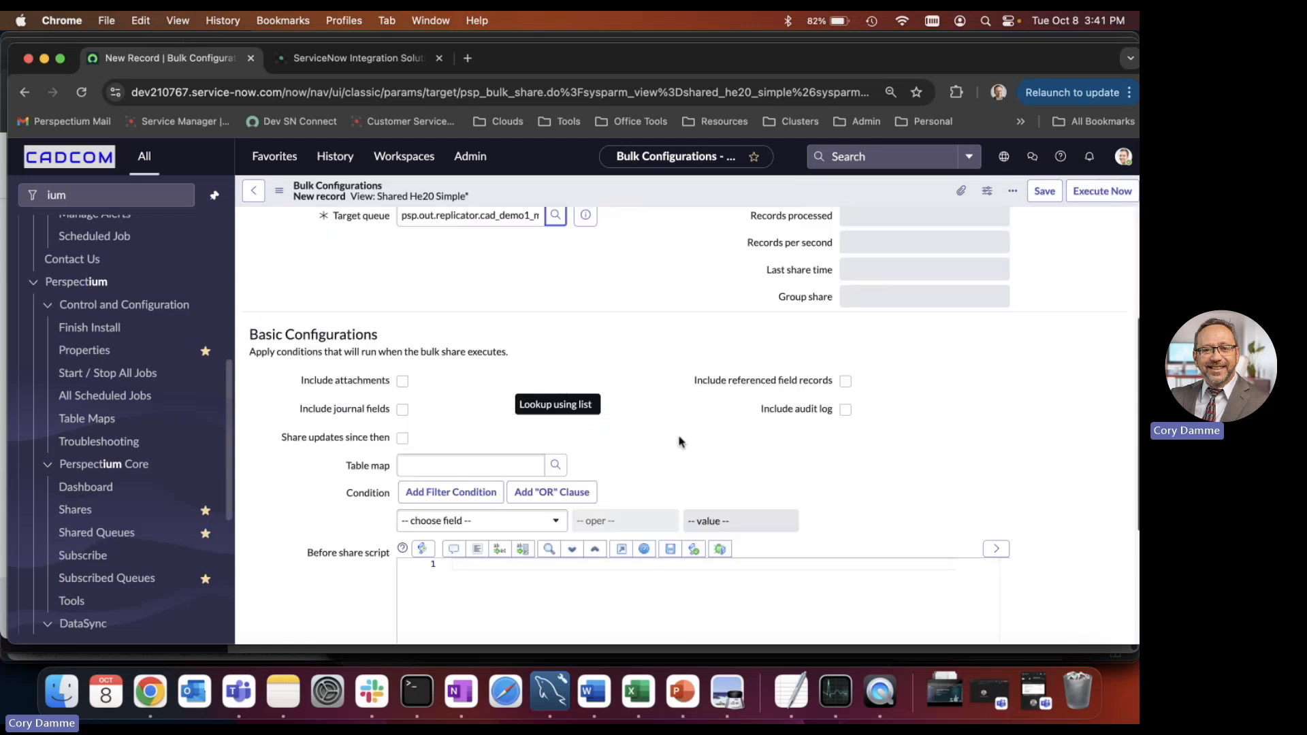
pyautogui.click(402, 382)
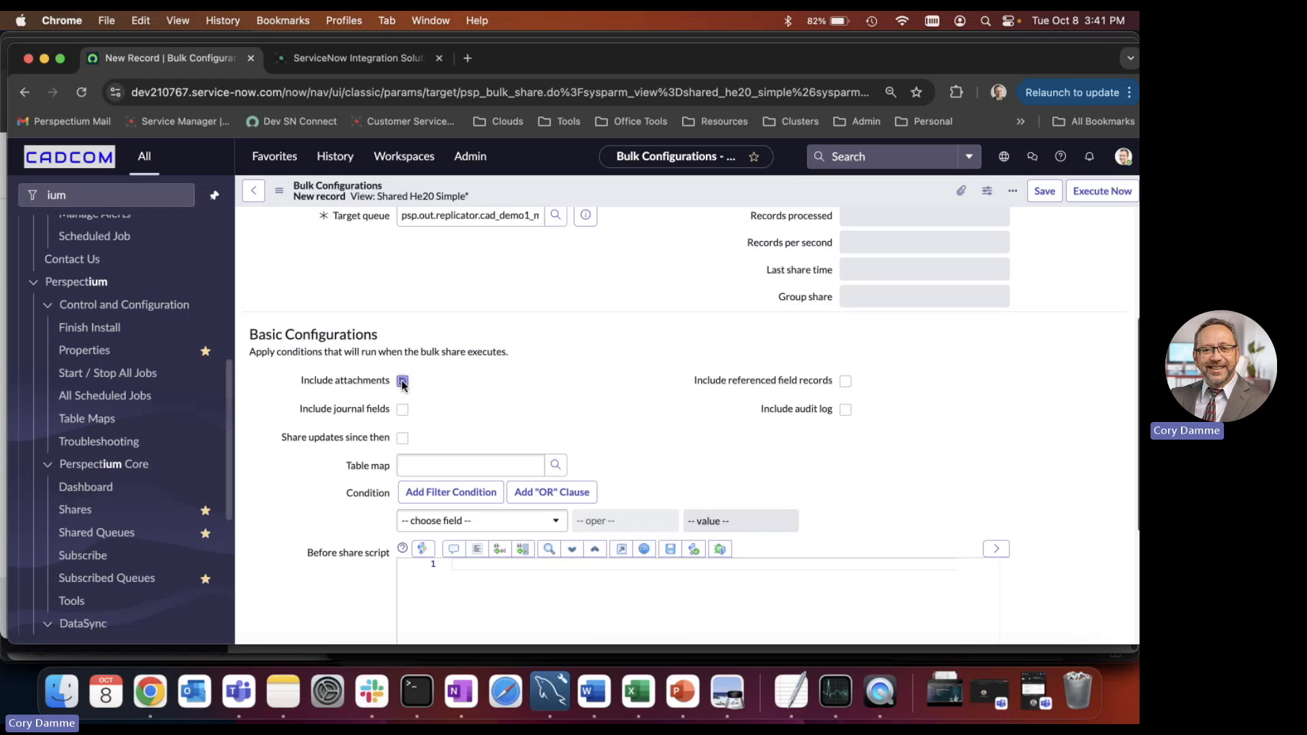
pyautogui.click(403, 409)
pyautogui.moveTo(381, 445)
pyautogui.click(476, 523)
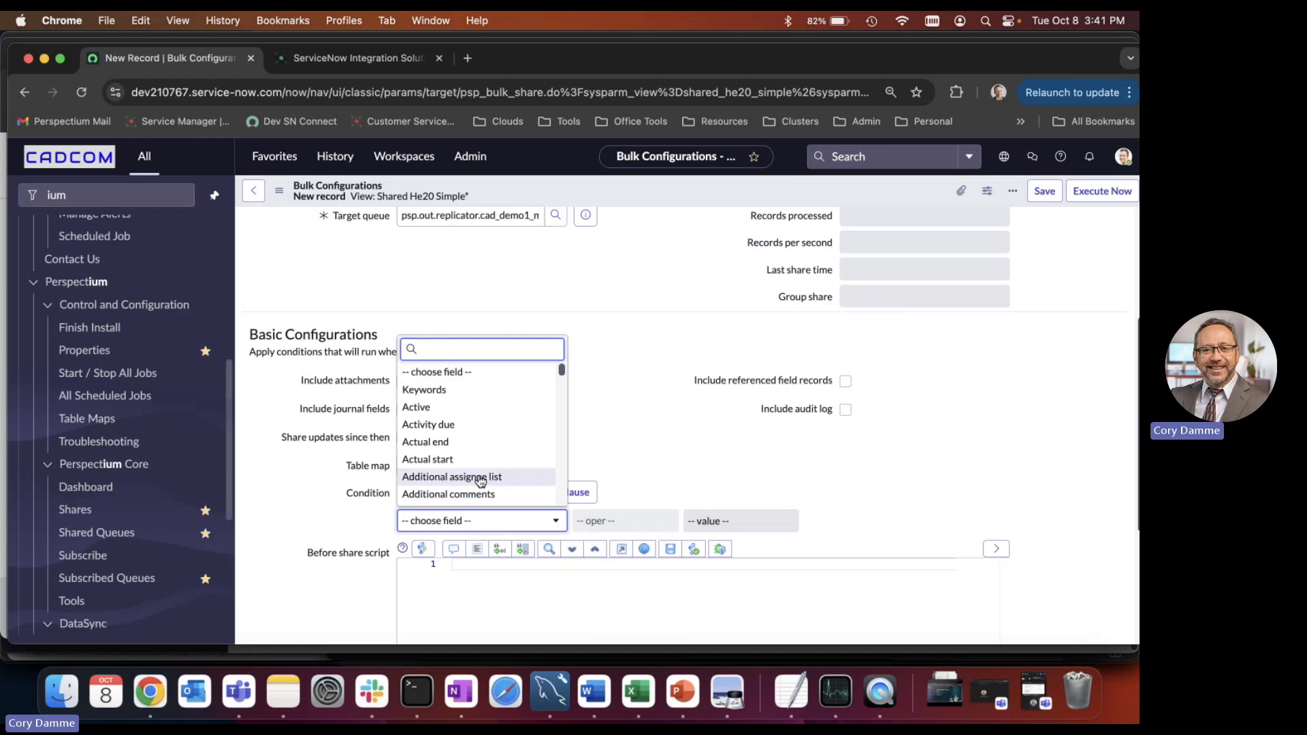
pyautogui.scroll(-20, 481, 454)
pyautogui.scroll(17, 482, 454)
pyautogui.scroll(6, 481, 454)
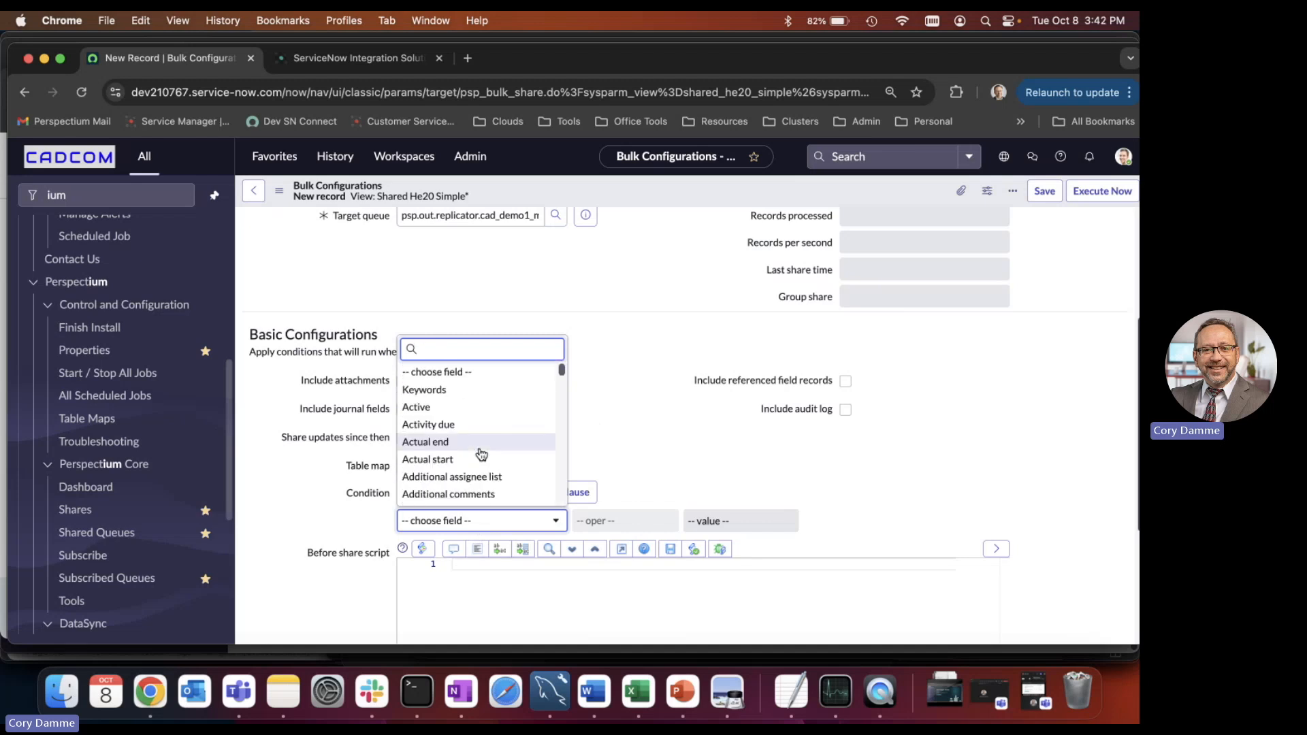
pyautogui.click(685, 397)
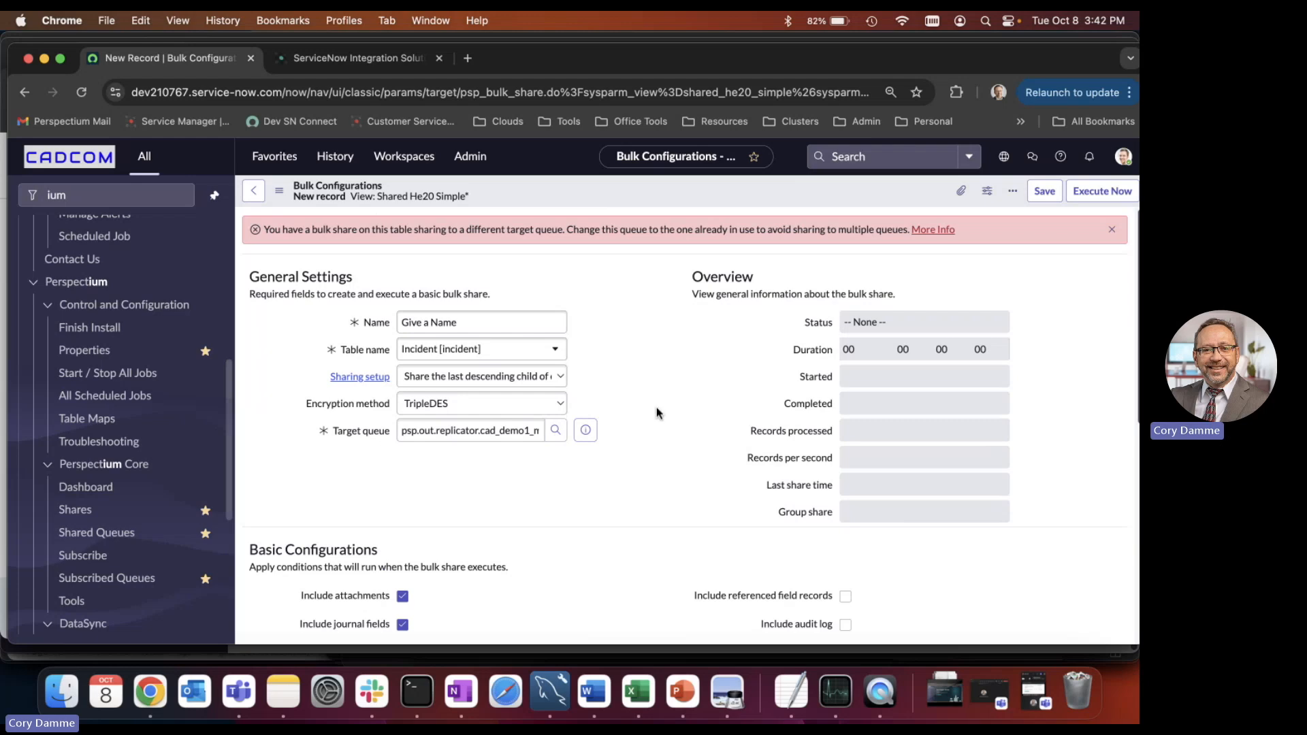
# Switch to MySQL Workbench, rerun the query on the Demo2.incident table, and return to ServiceNow in Chrome.
pyautogui.click(564, 685)
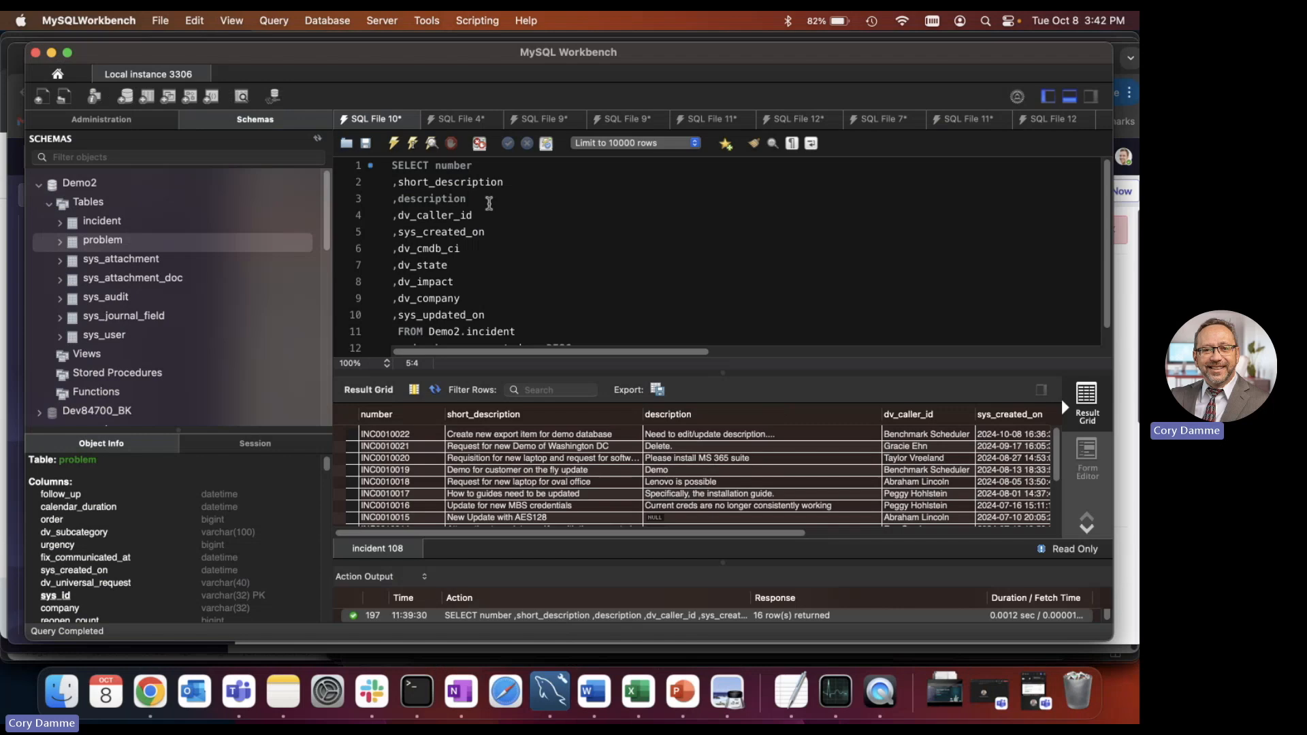
pyautogui.click(393, 142)
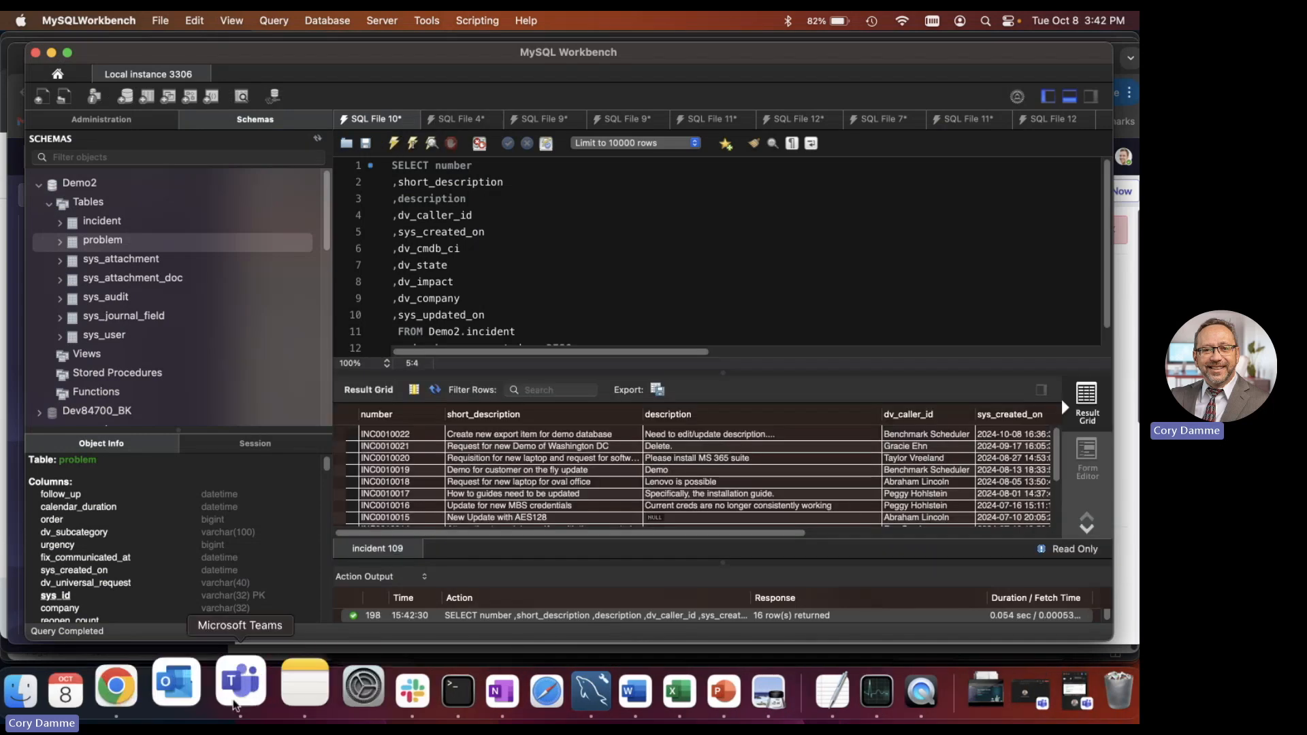
pyautogui.click(155, 689)
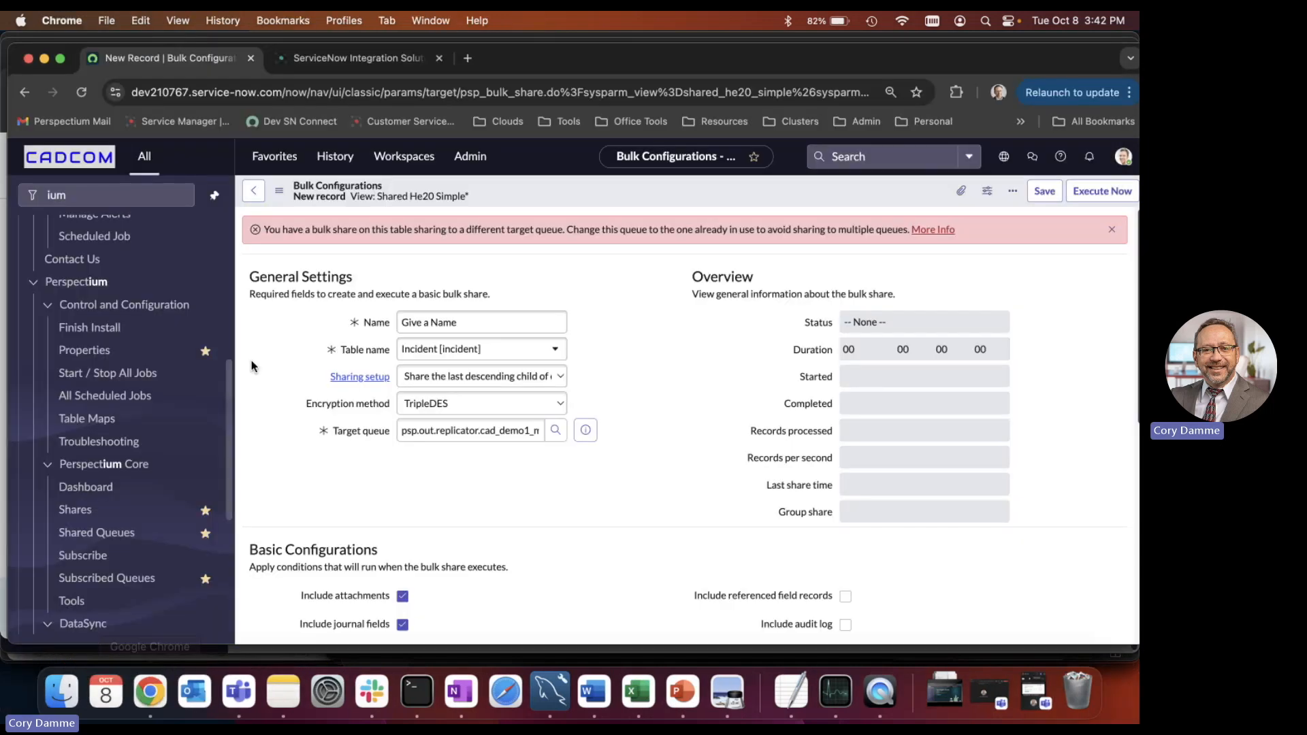
# Leave the unsaved bulk share for the Incidents list and start a new incident record.
pyautogui.click(275, 156)
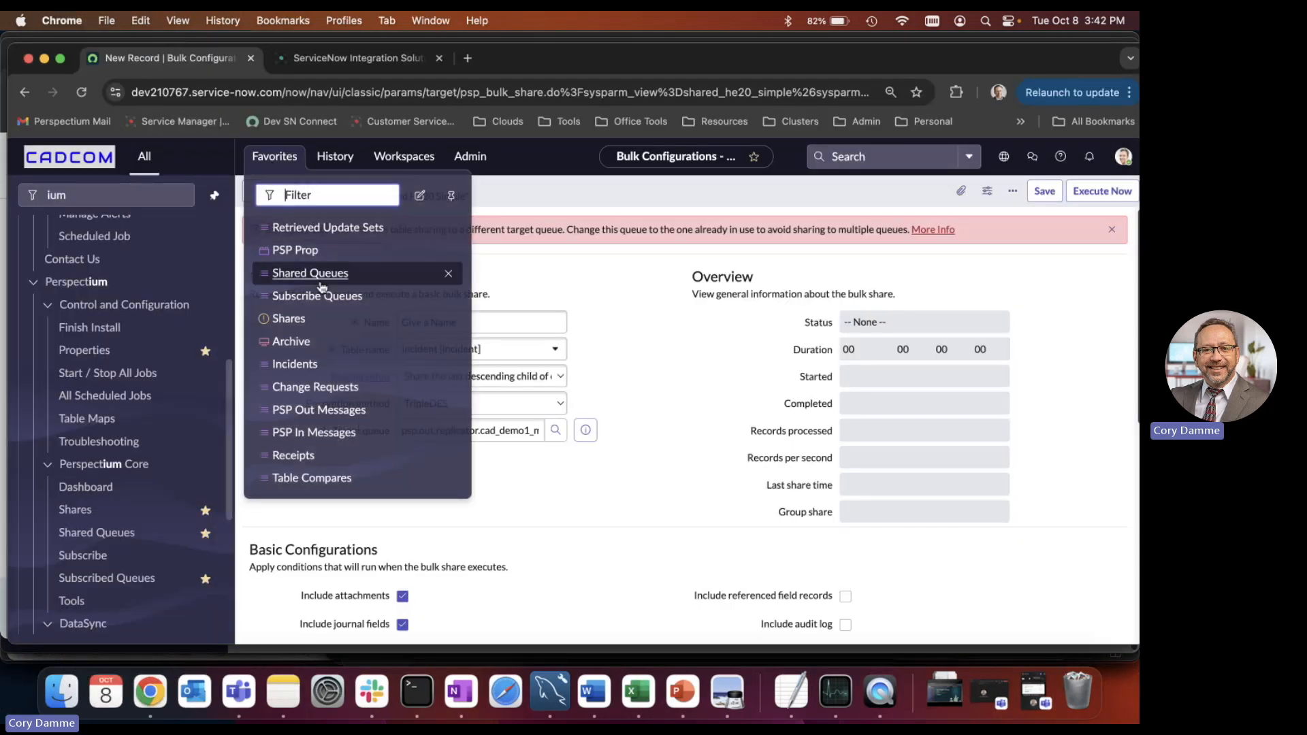
pyautogui.click(304, 363)
pyautogui.click(683, 455)
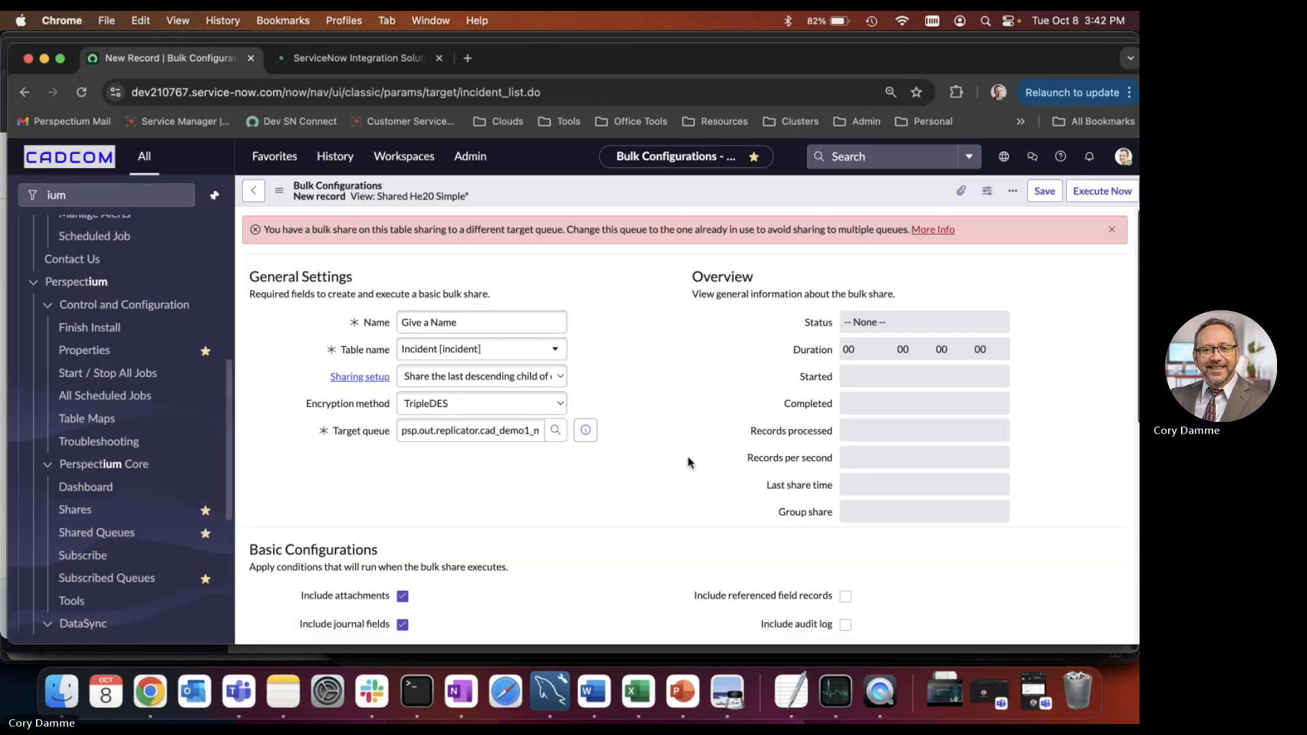
pyautogui.click(1120, 190)
# Choose the incident's caller and enter "Demo purpose for new setup" as the short description.
pyautogui.press('Tab')
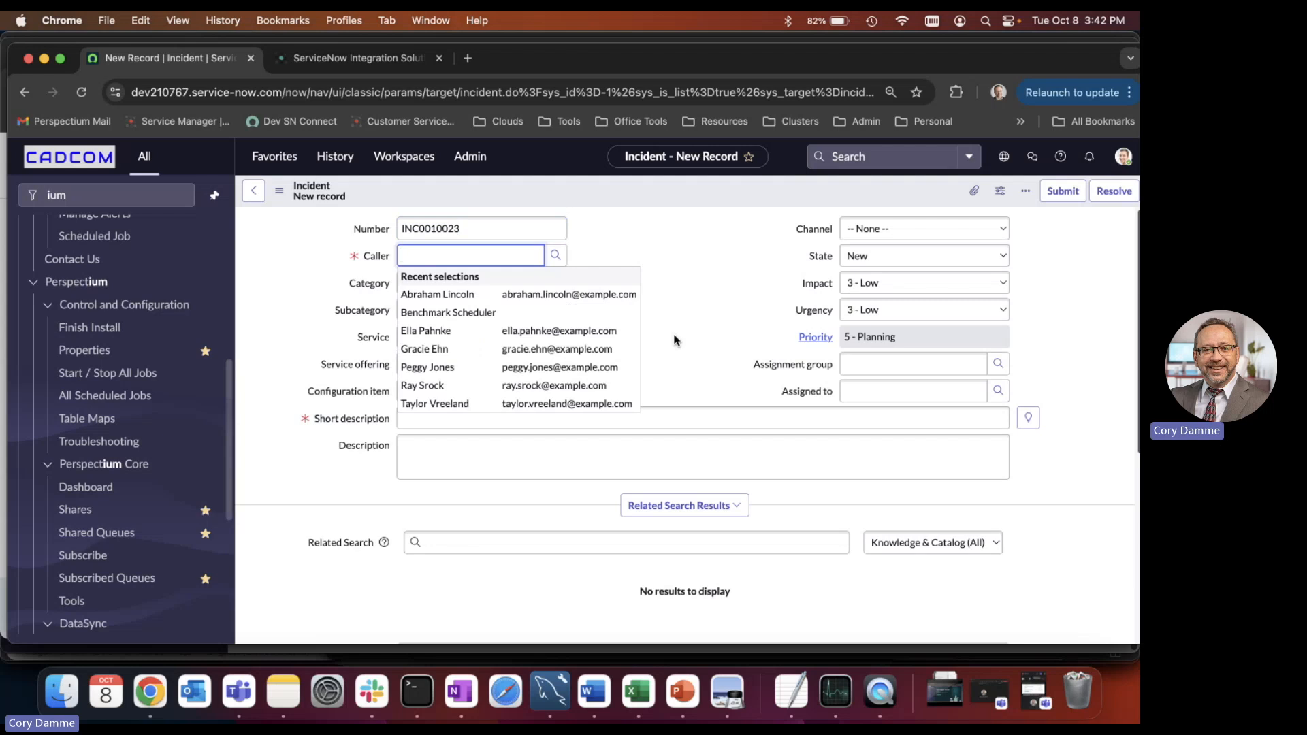
pyautogui.click(442, 369)
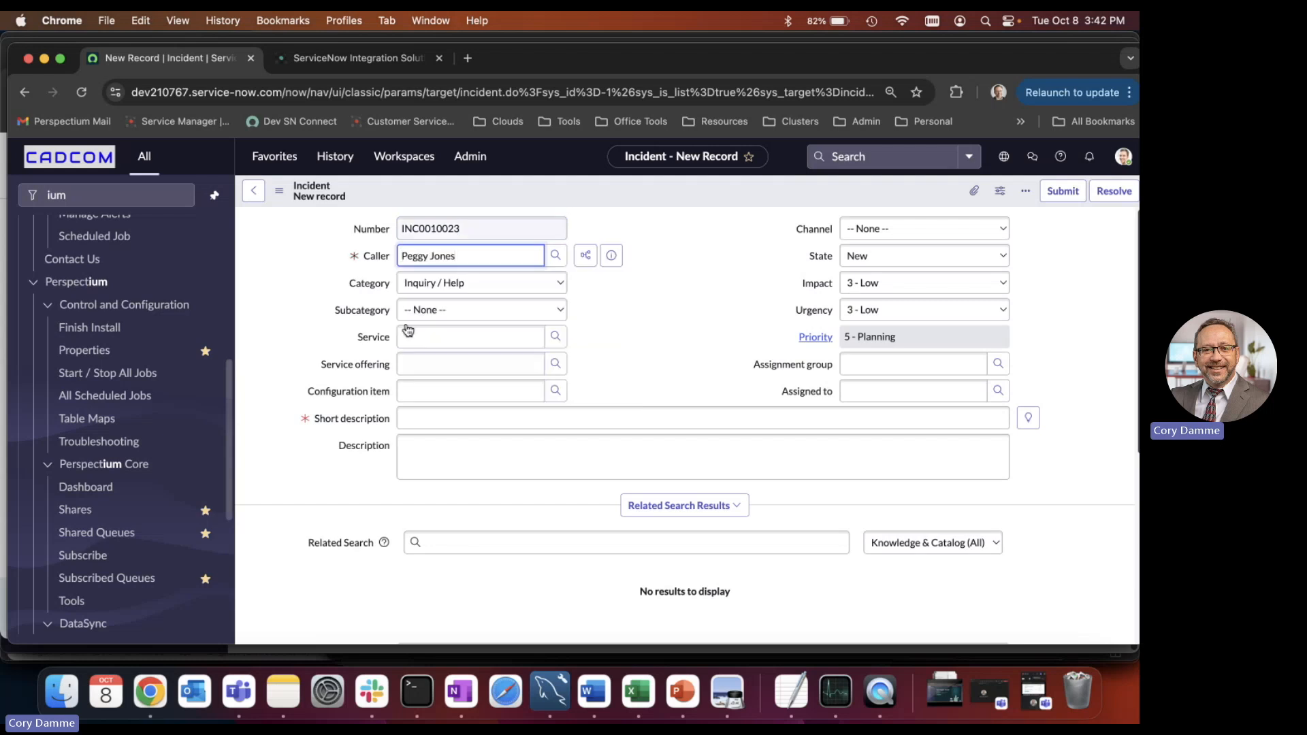
pyautogui.click(423, 425)
pyautogui.write('Demo pur')
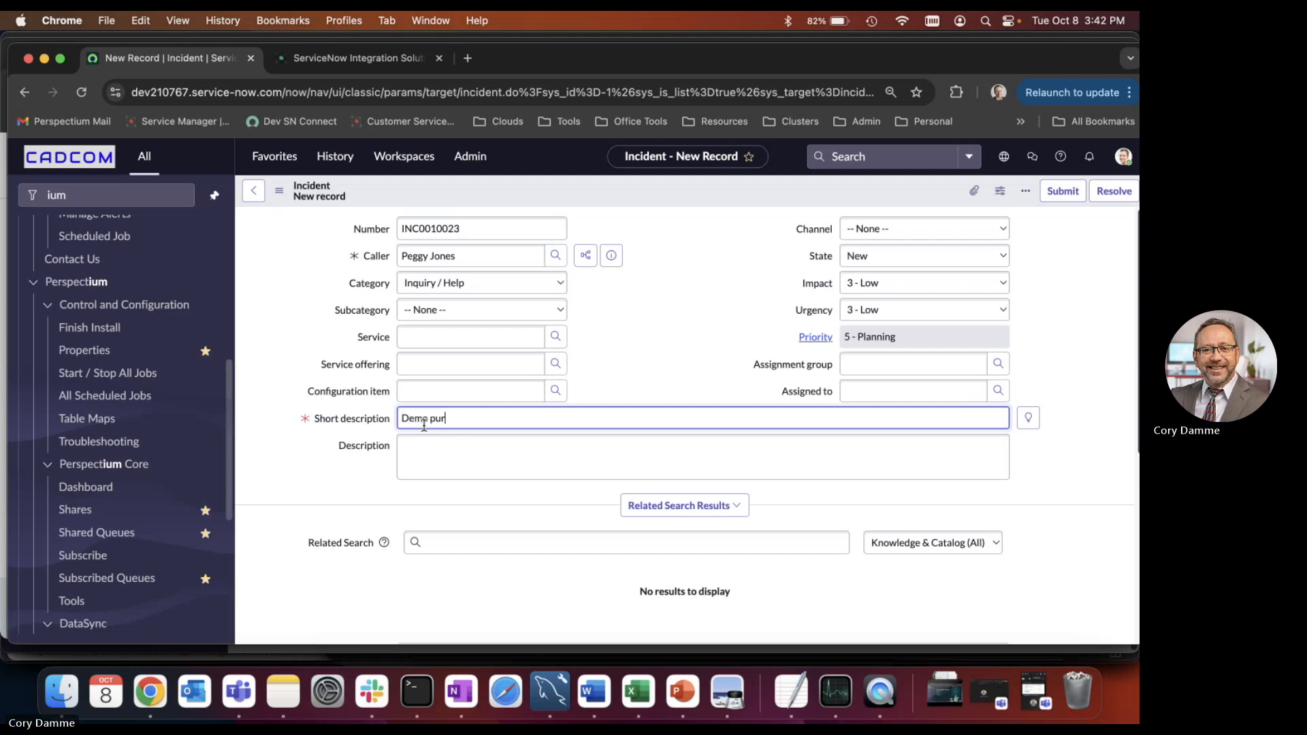
pyautogui.write('pose for n')
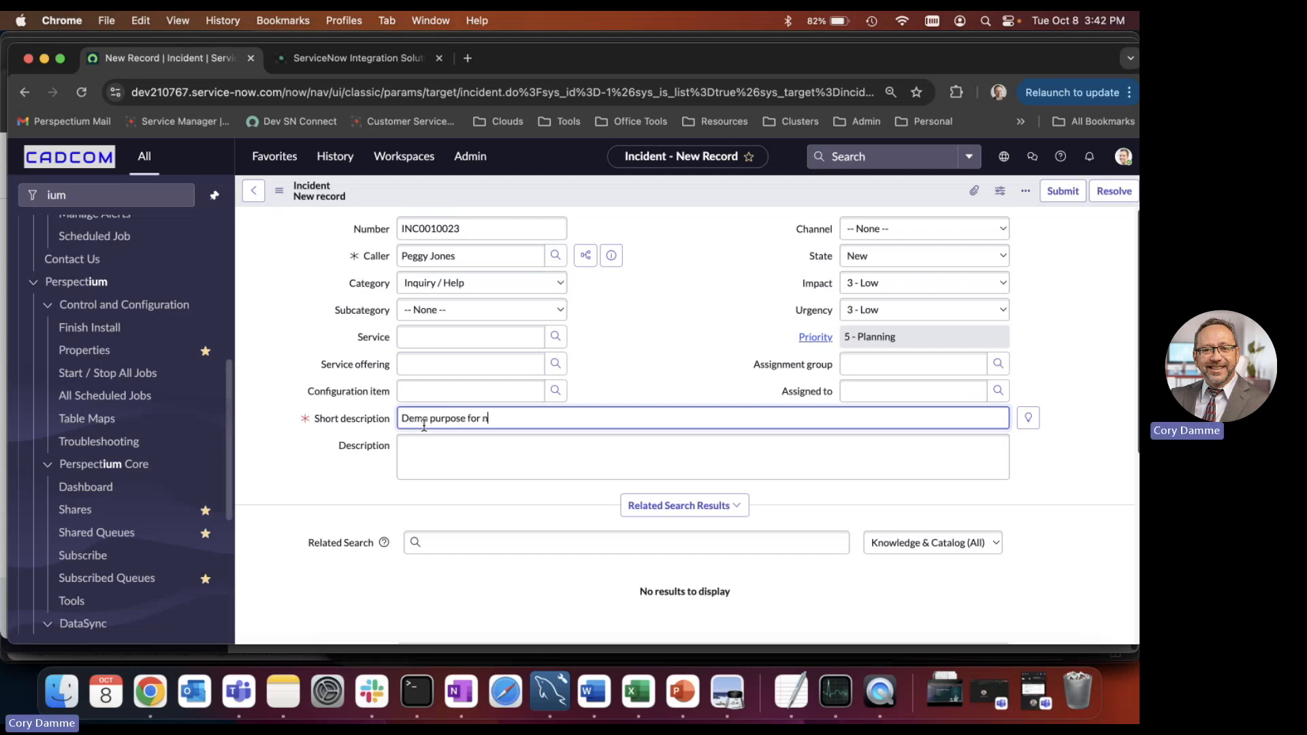
pyautogui.write('ew setup')
pyautogui.press('Tab')
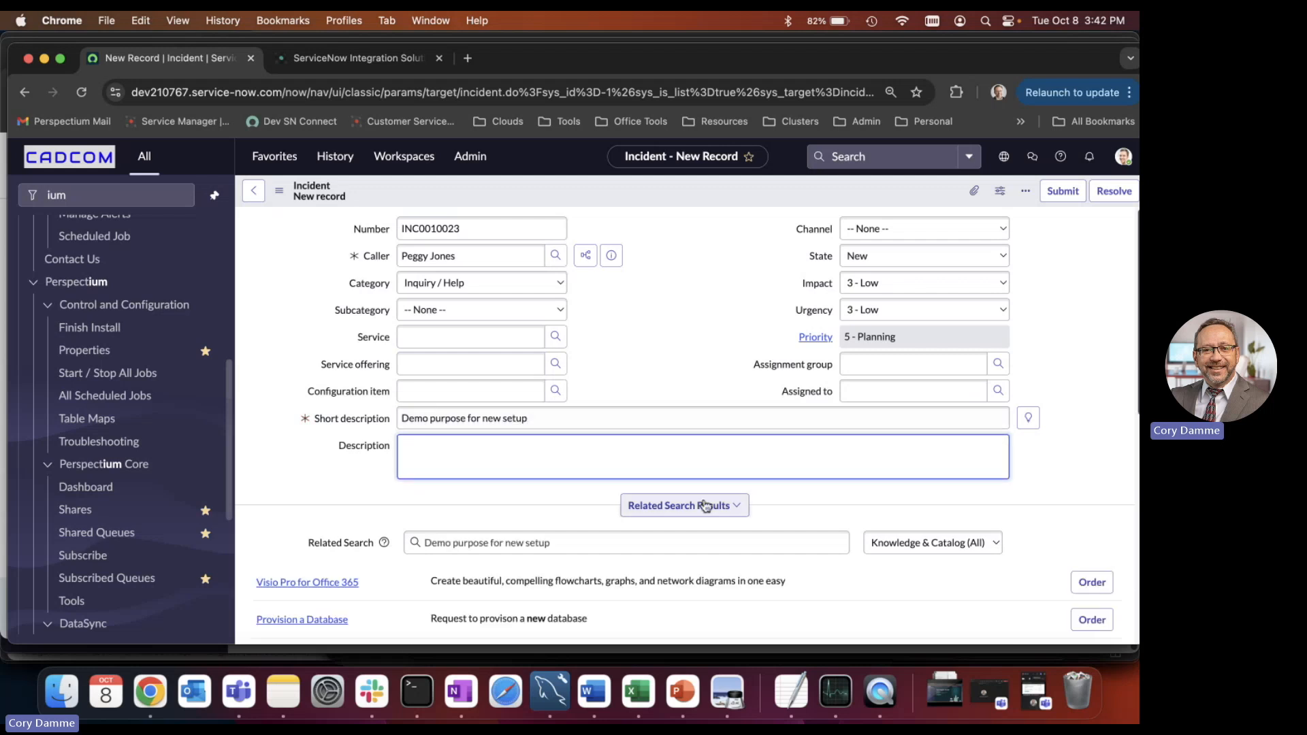
# Set the incident's impact to 2 and submit the record.
pyautogui.click(950, 283)
pyautogui.click(953, 267)
pyautogui.click(1063, 192)
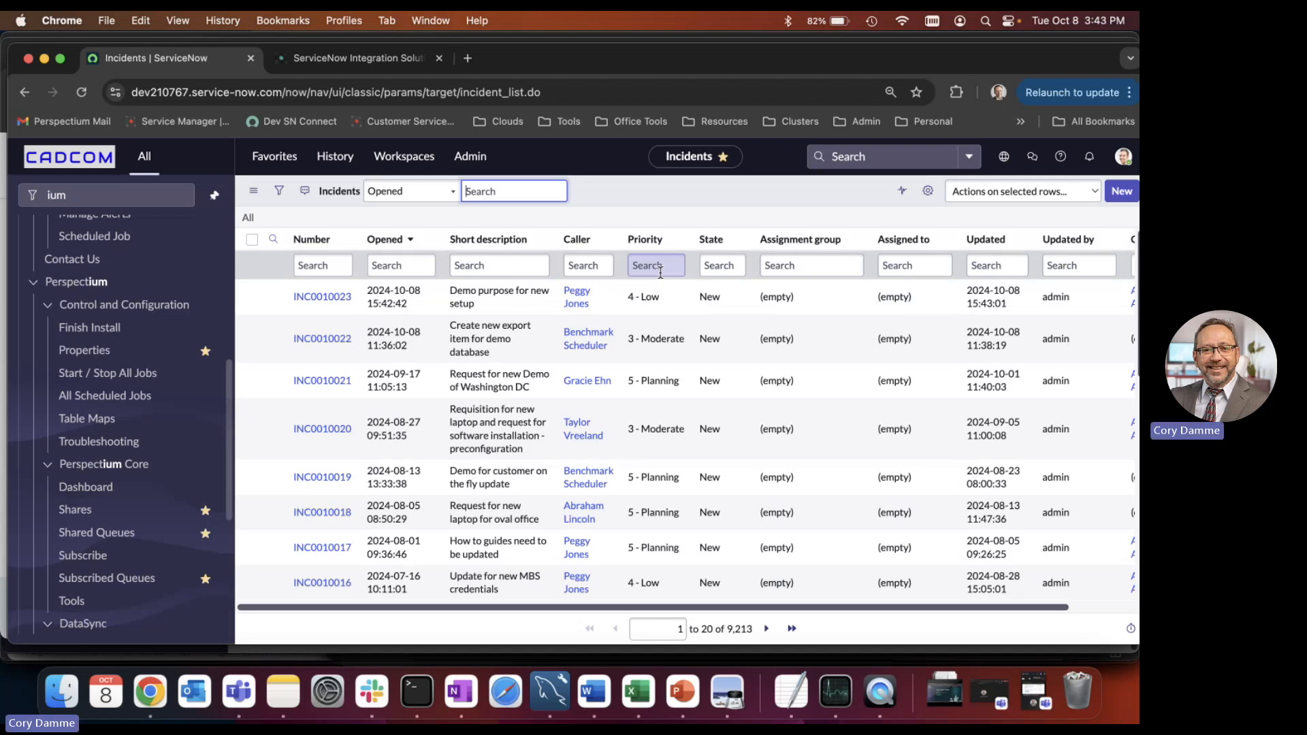
# Switch to Terminal, rerun the previous command in the Perspectium_DataSync_Agent_Krypton session, and return to Chrome.
pyautogui.click(413, 678)
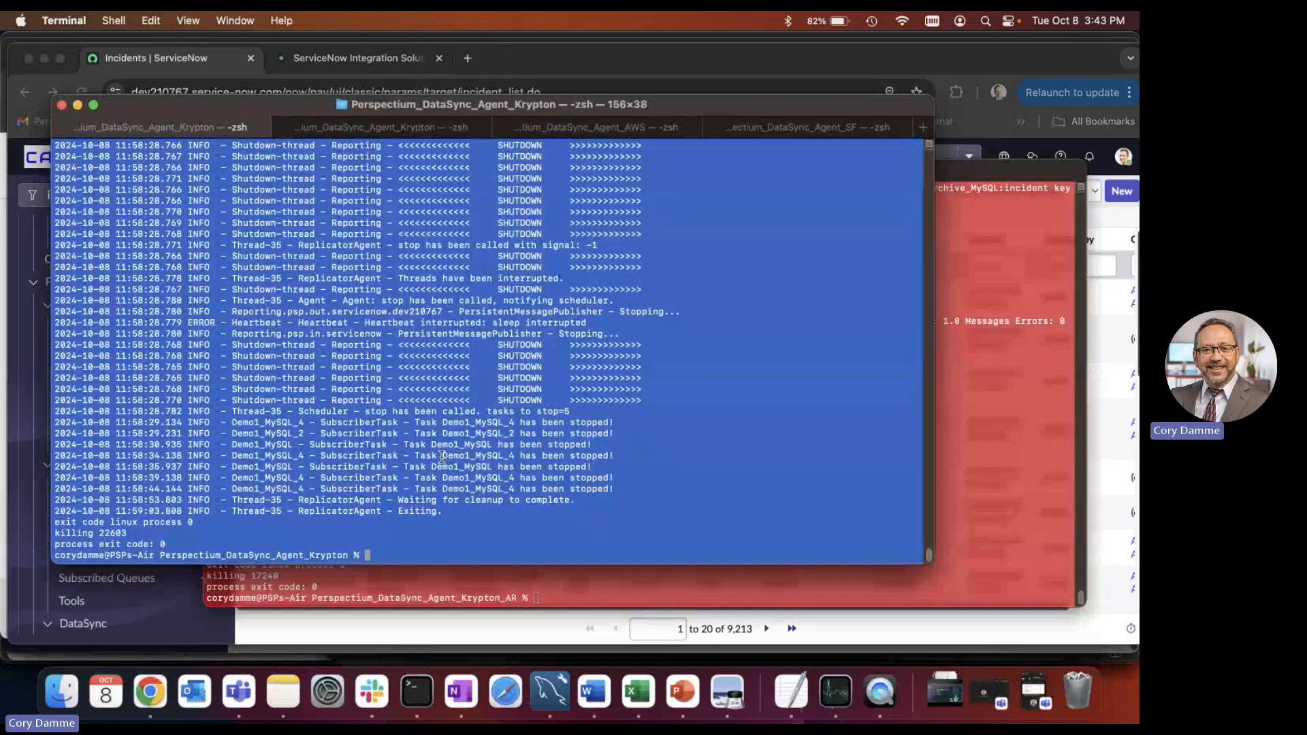
pyautogui.press('Up')
pyautogui.press('Return')
pyautogui.press('super+Tab')
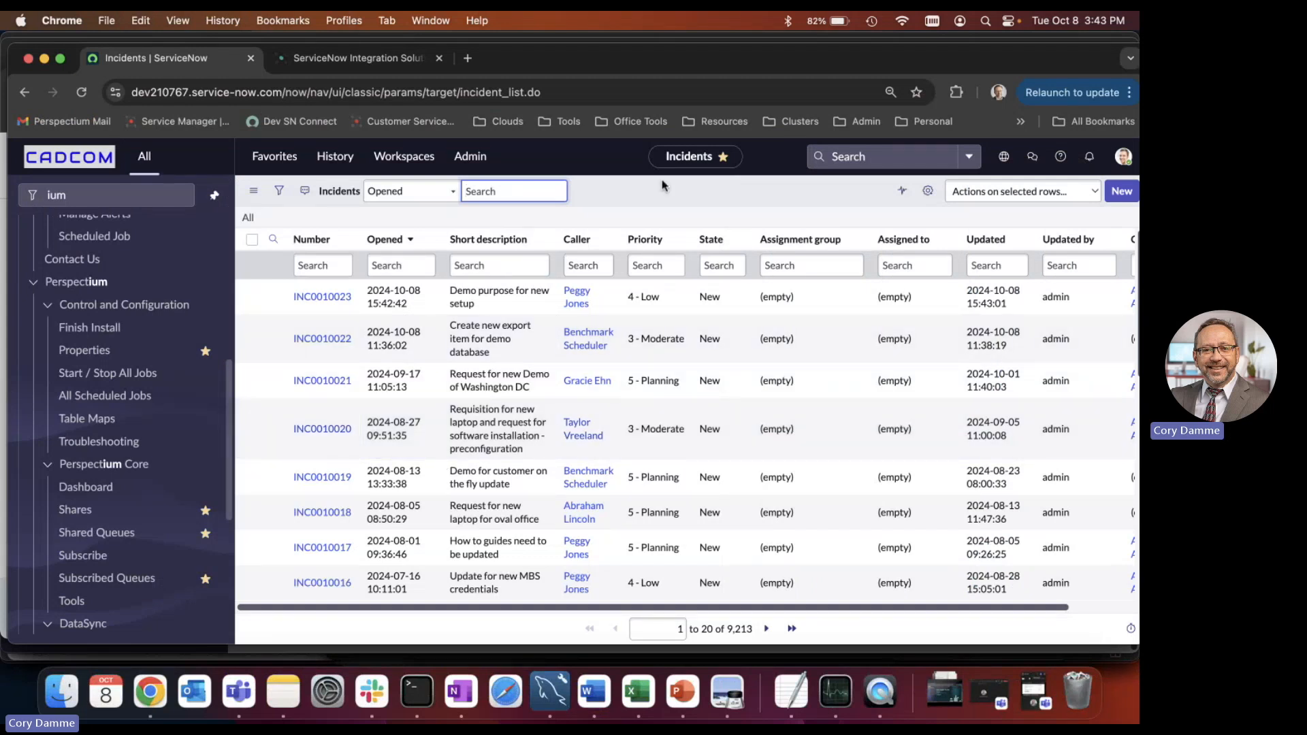
# Open the newest incident.insert record in PSP Out Messages and examine its encrypted value and attributes.
pyautogui.click(271, 158)
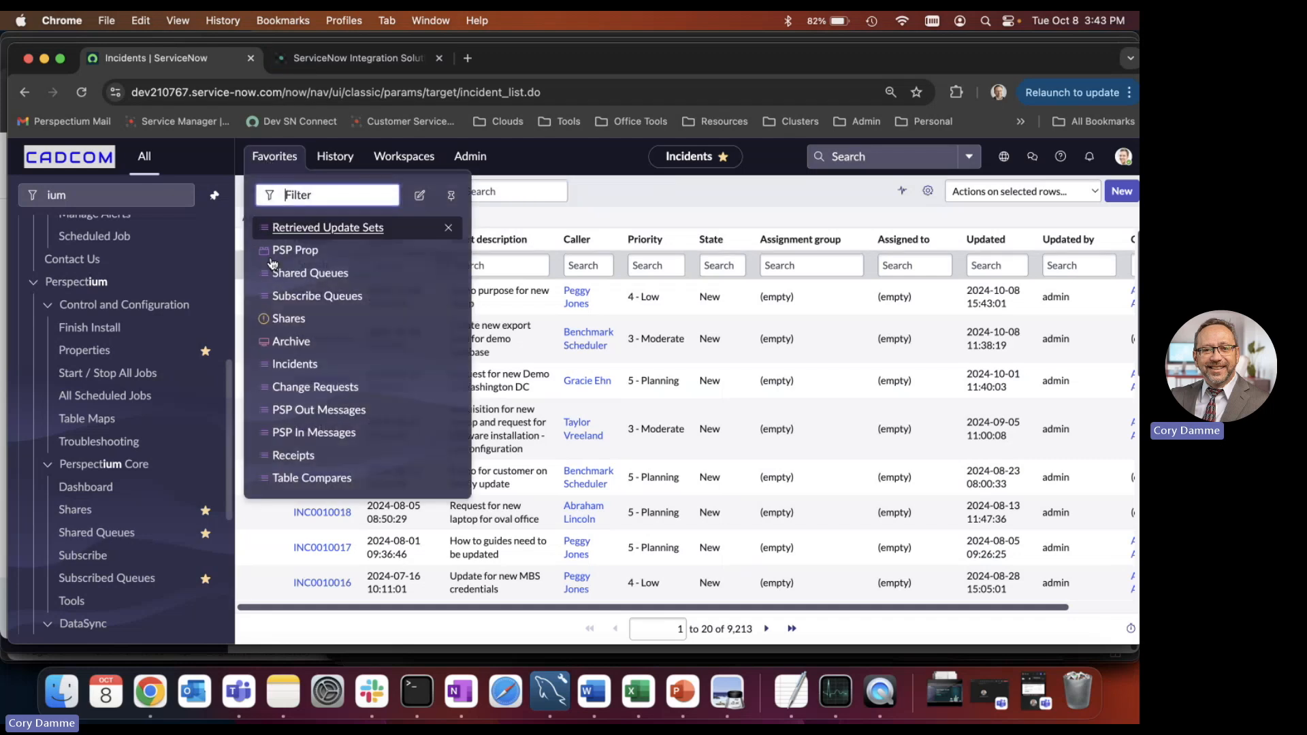
pyautogui.click(320, 409)
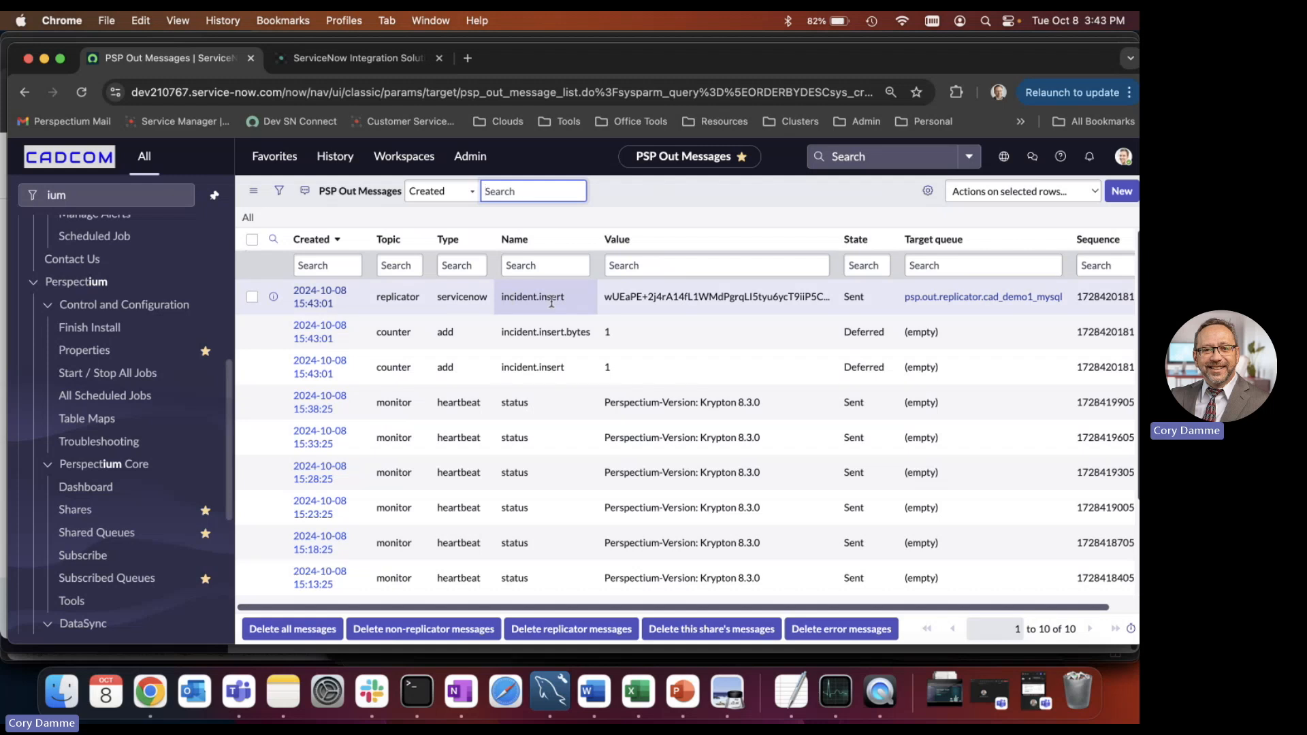
pyautogui.click(329, 294)
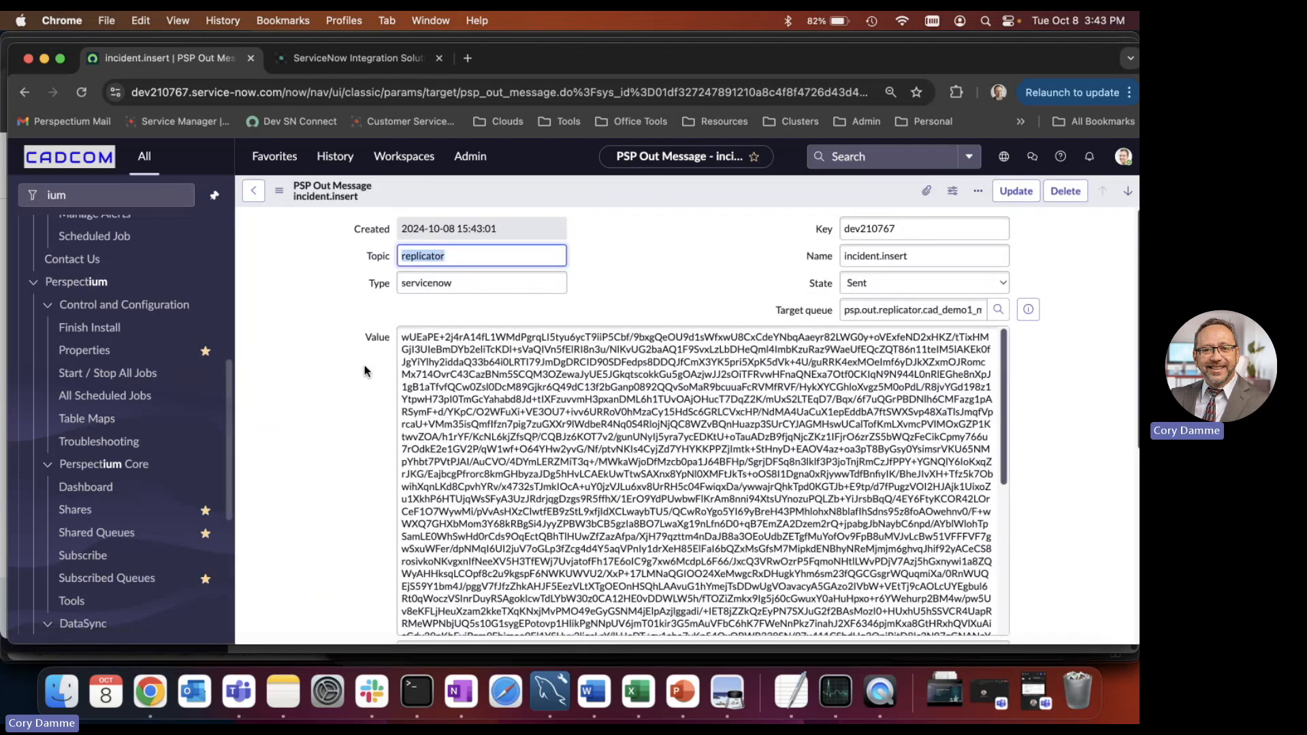
pyautogui.scroll(-4, 514, 383)
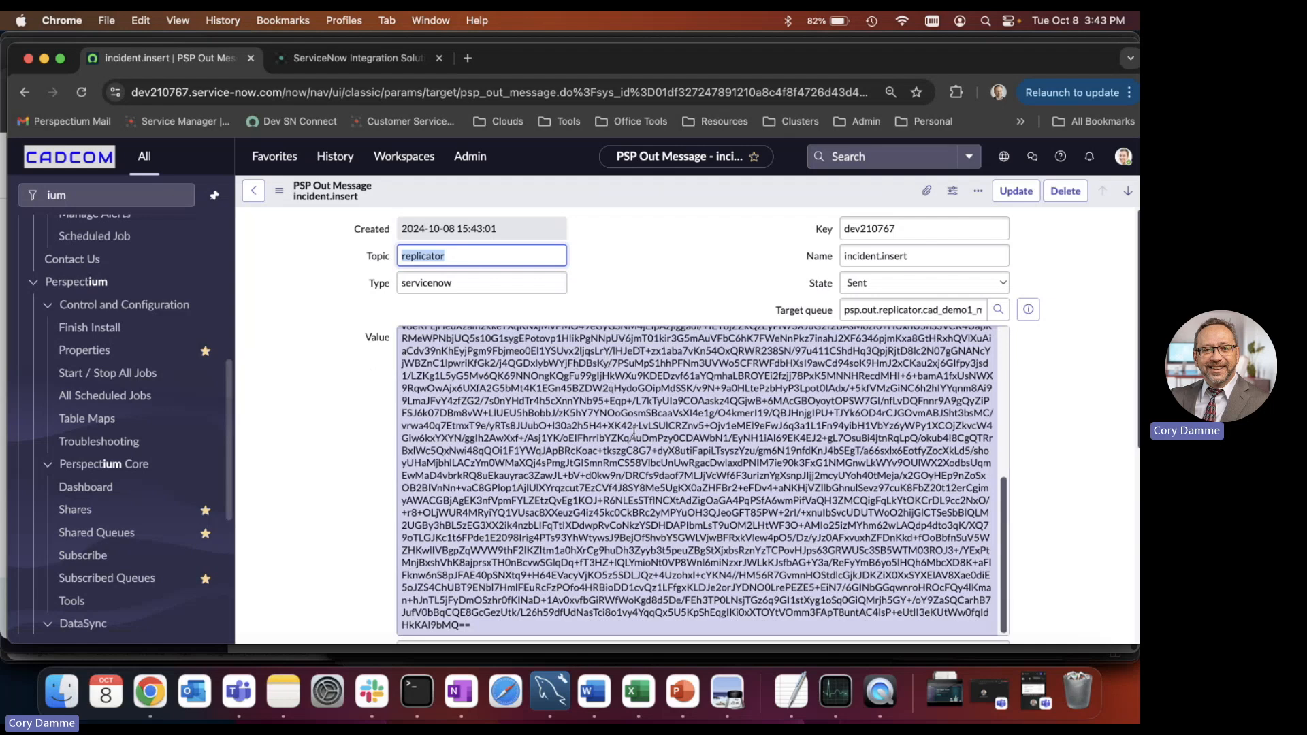
pyautogui.click(360, 448)
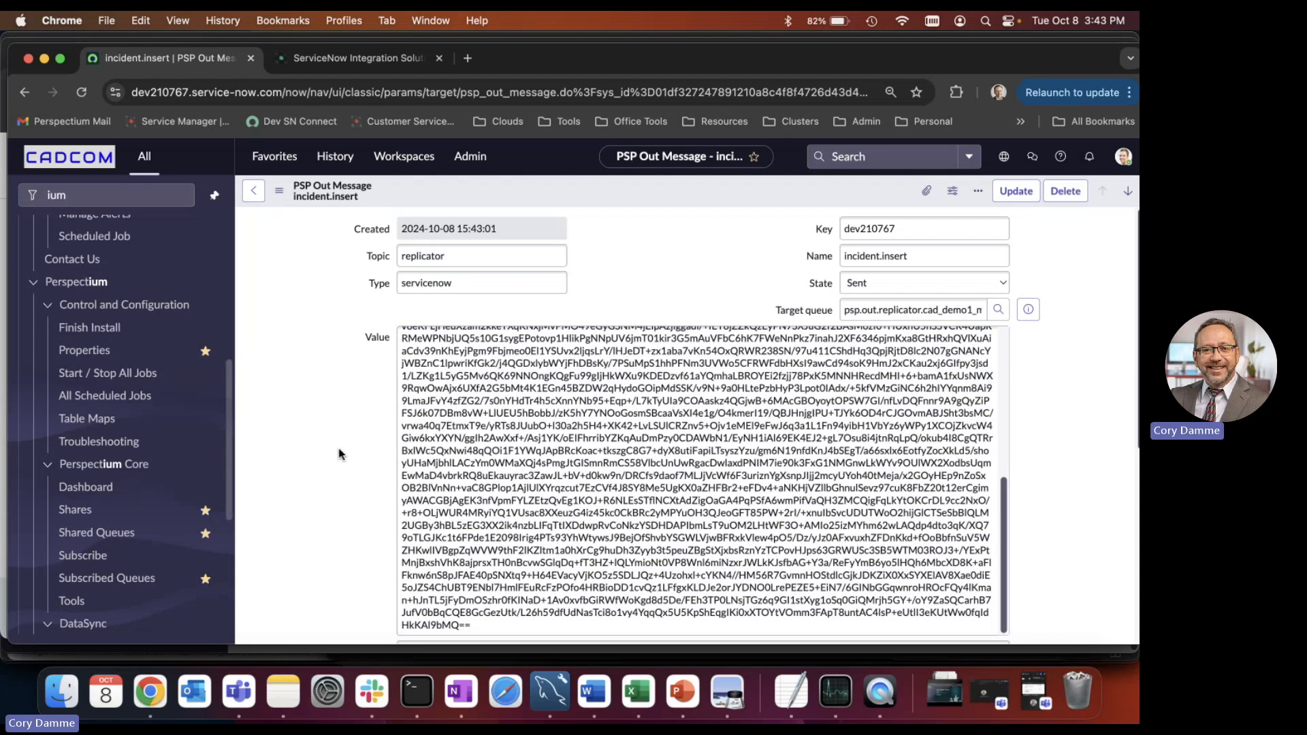
pyautogui.scroll(-5, 340, 453)
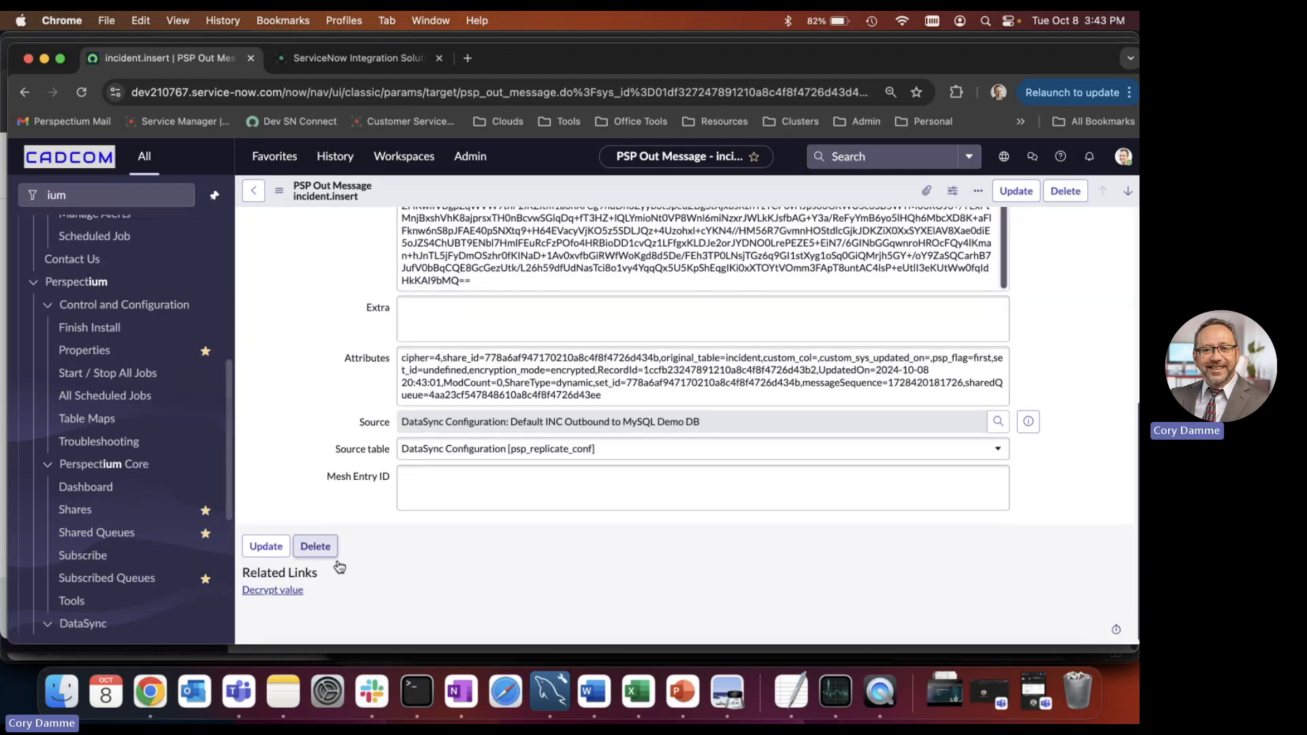
# Decrypt the outbound message's value and examine the incident fields in the resulting XML, including the number and short description.
pyautogui.click(288, 591)
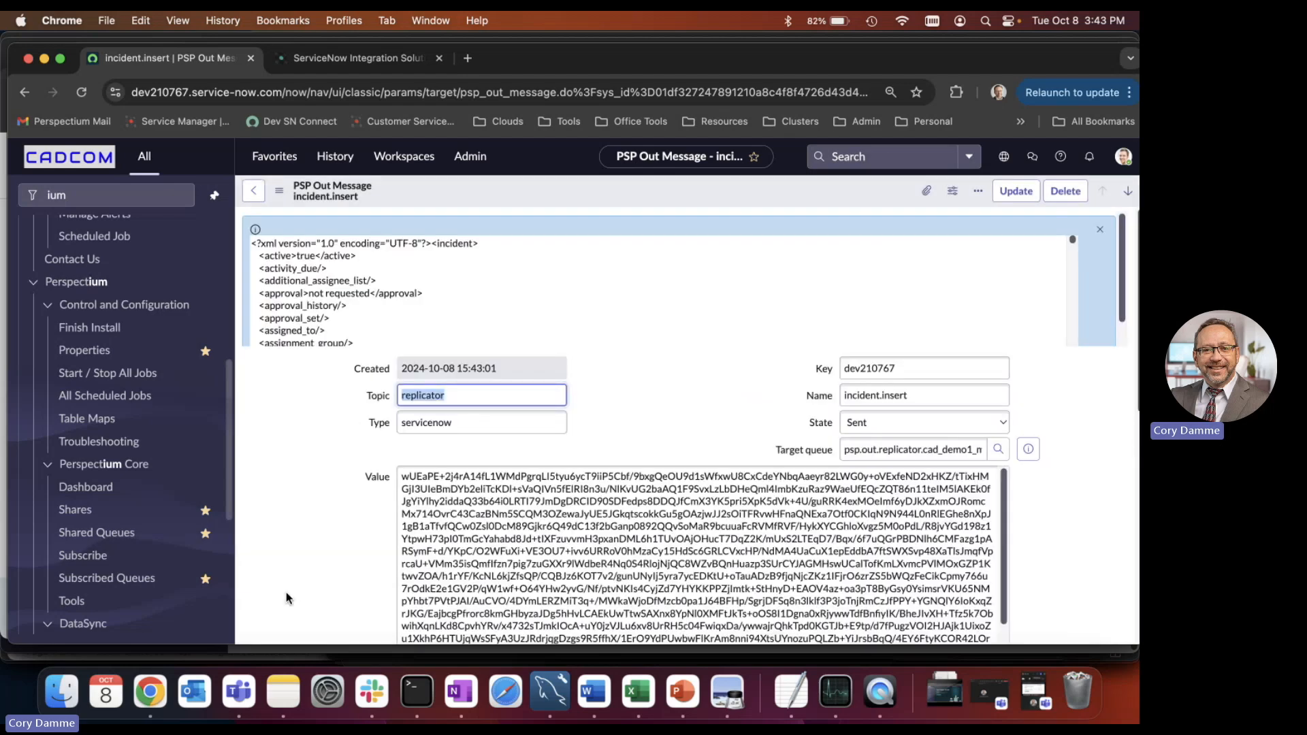
pyautogui.scroll(-2, 422, 299)
pyautogui.scroll(-3, 422, 309)
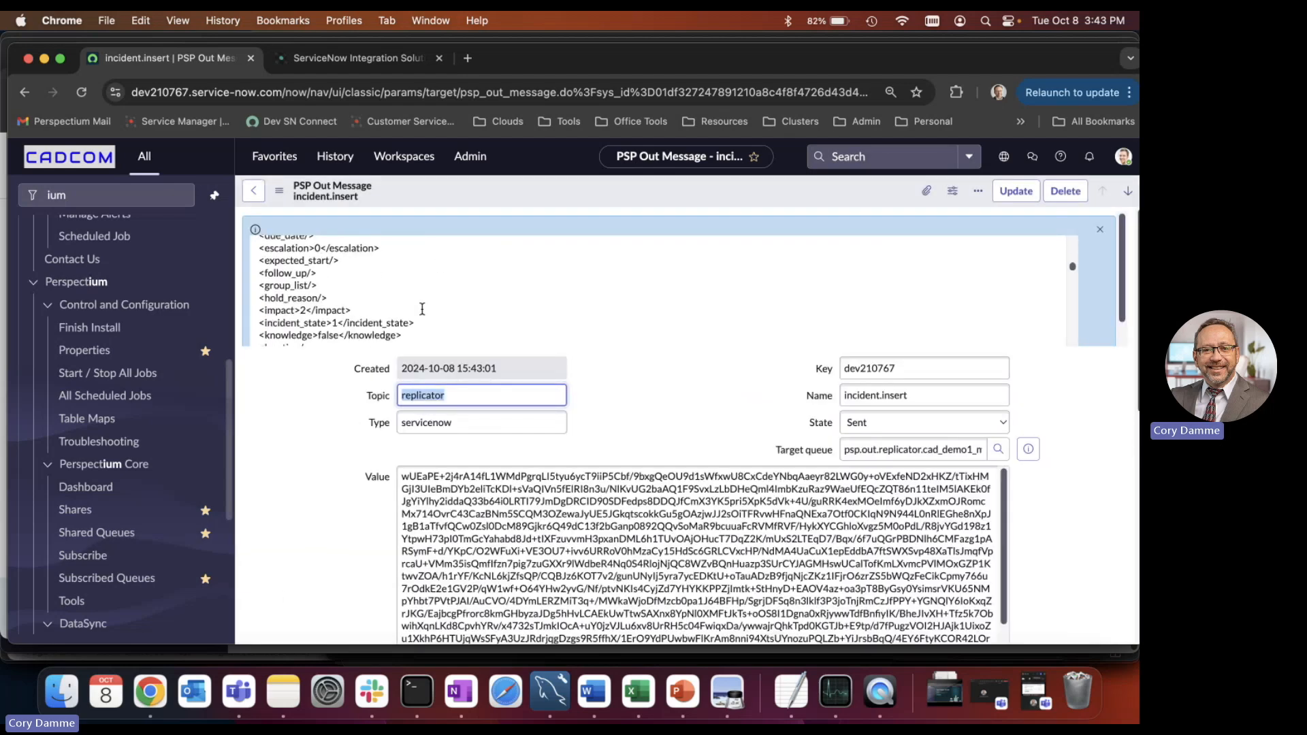
pyautogui.scroll(3, 422, 309)
pyautogui.scroll(-2, 422, 309)
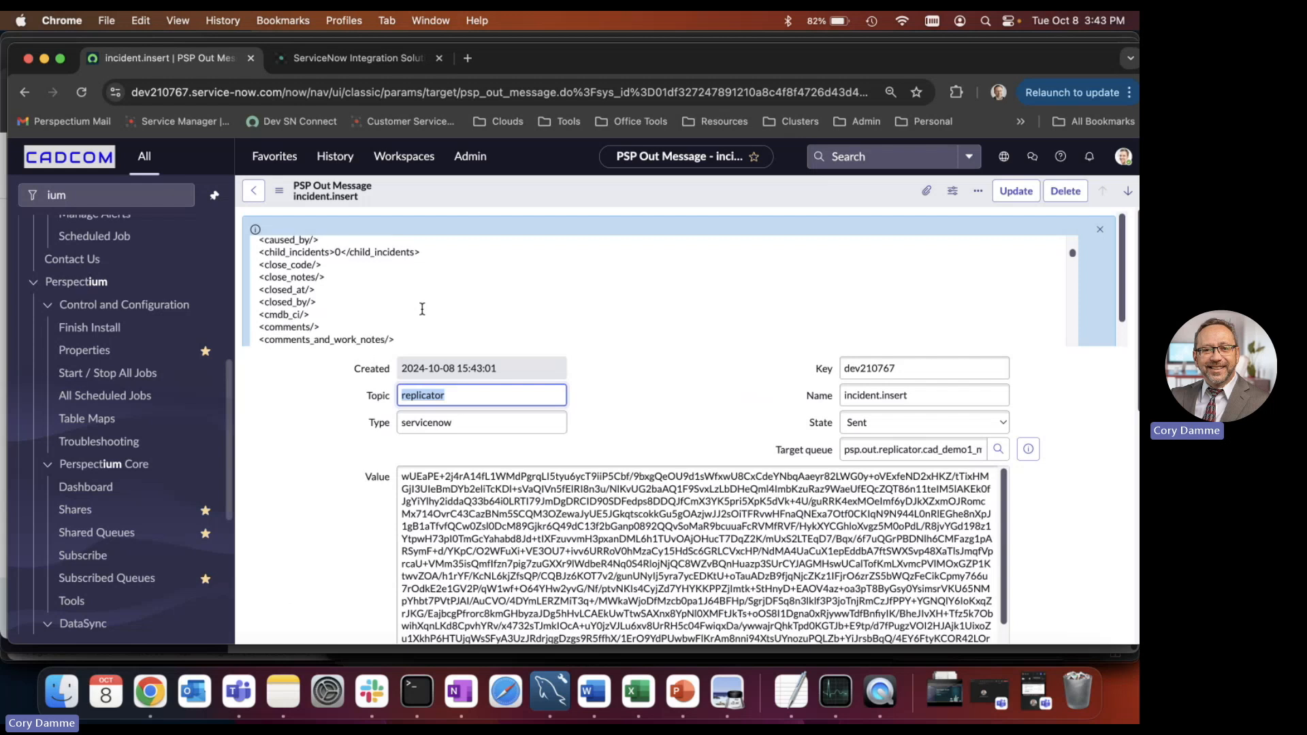
pyautogui.scroll(-5, 422, 309)
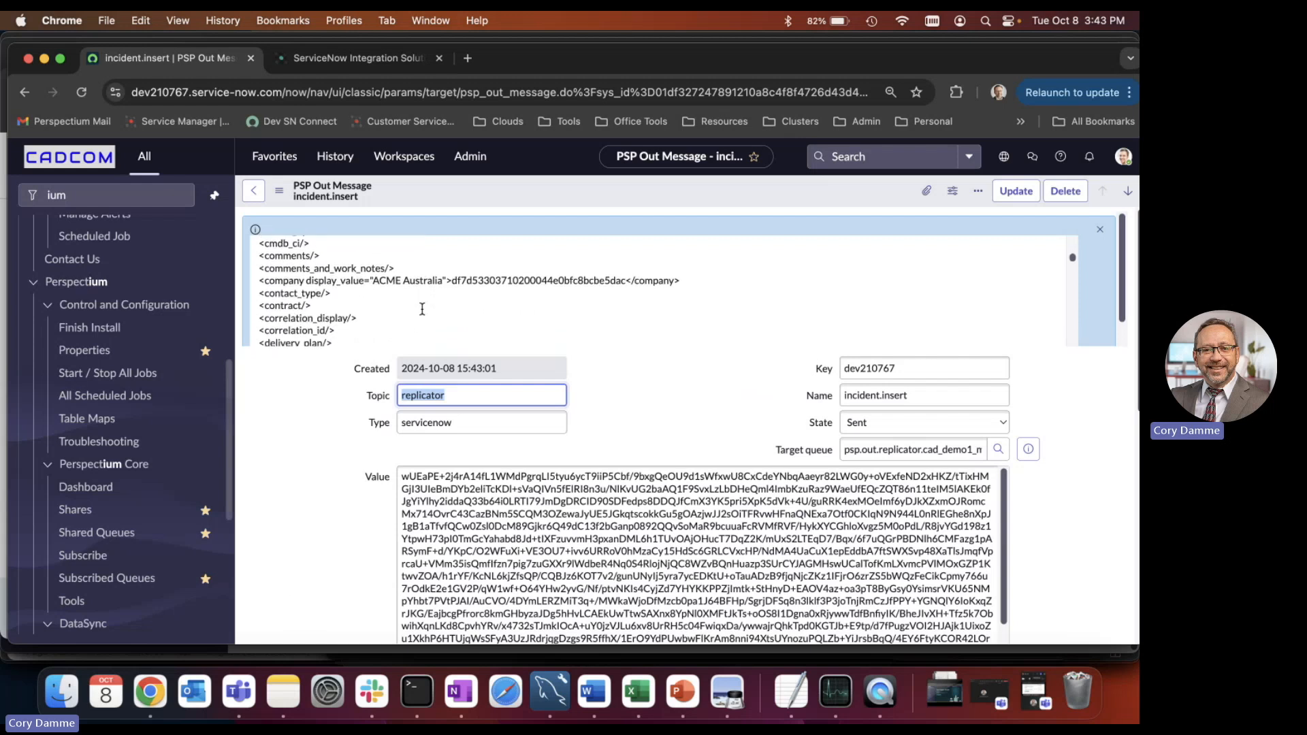
pyautogui.scroll(-2, 422, 309)
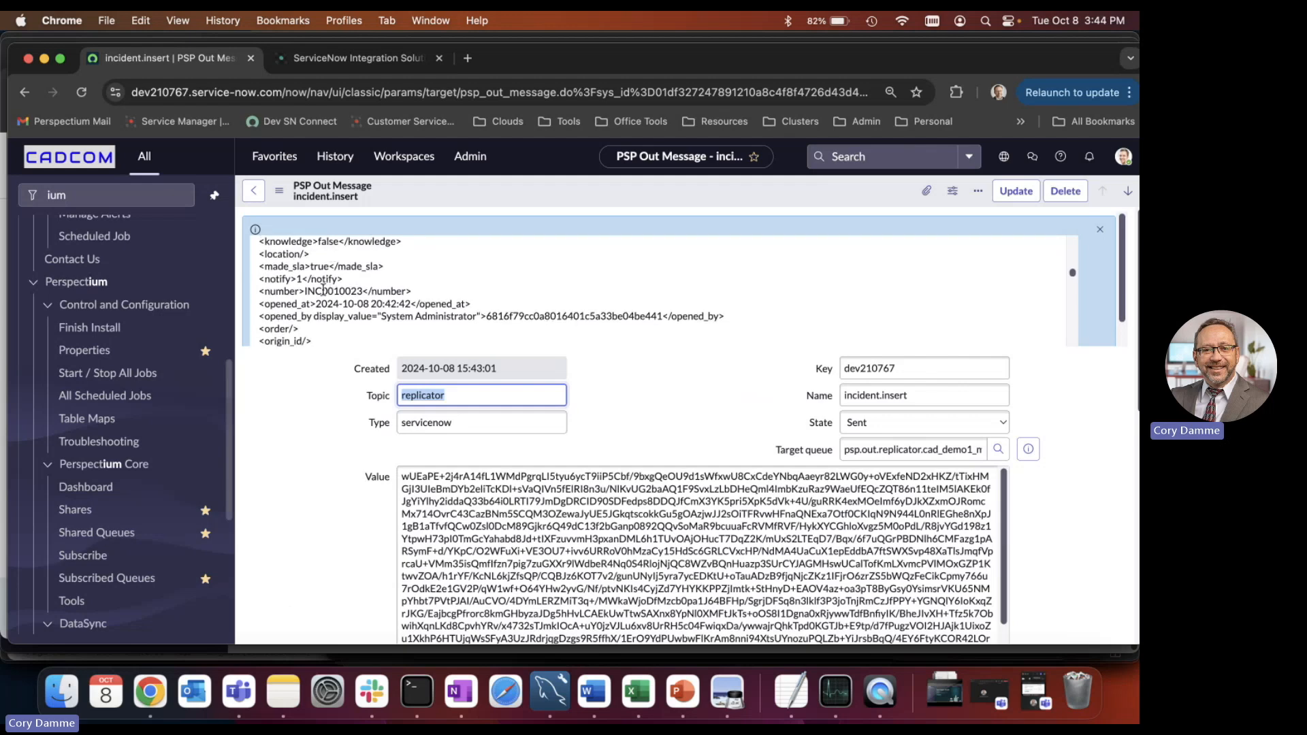
pyautogui.scroll(-8, 483, 285)
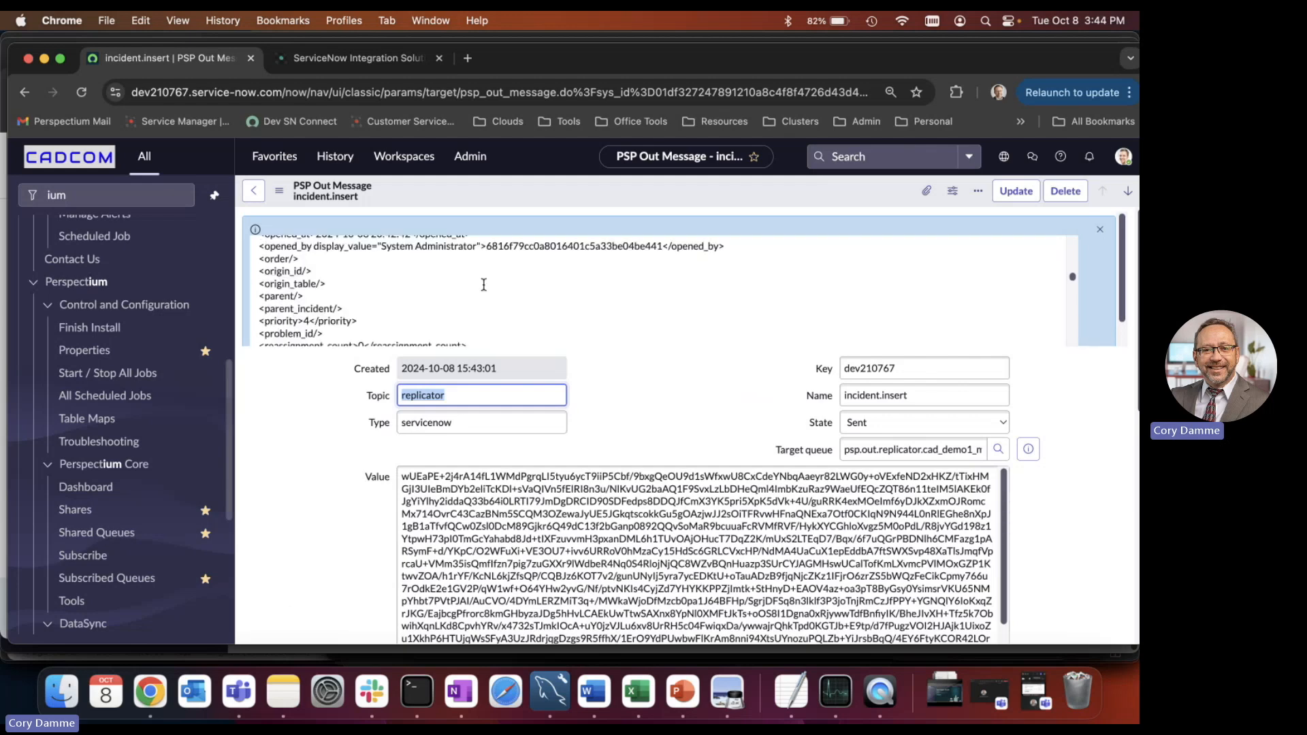
pyautogui.scroll(-5, 483, 285)
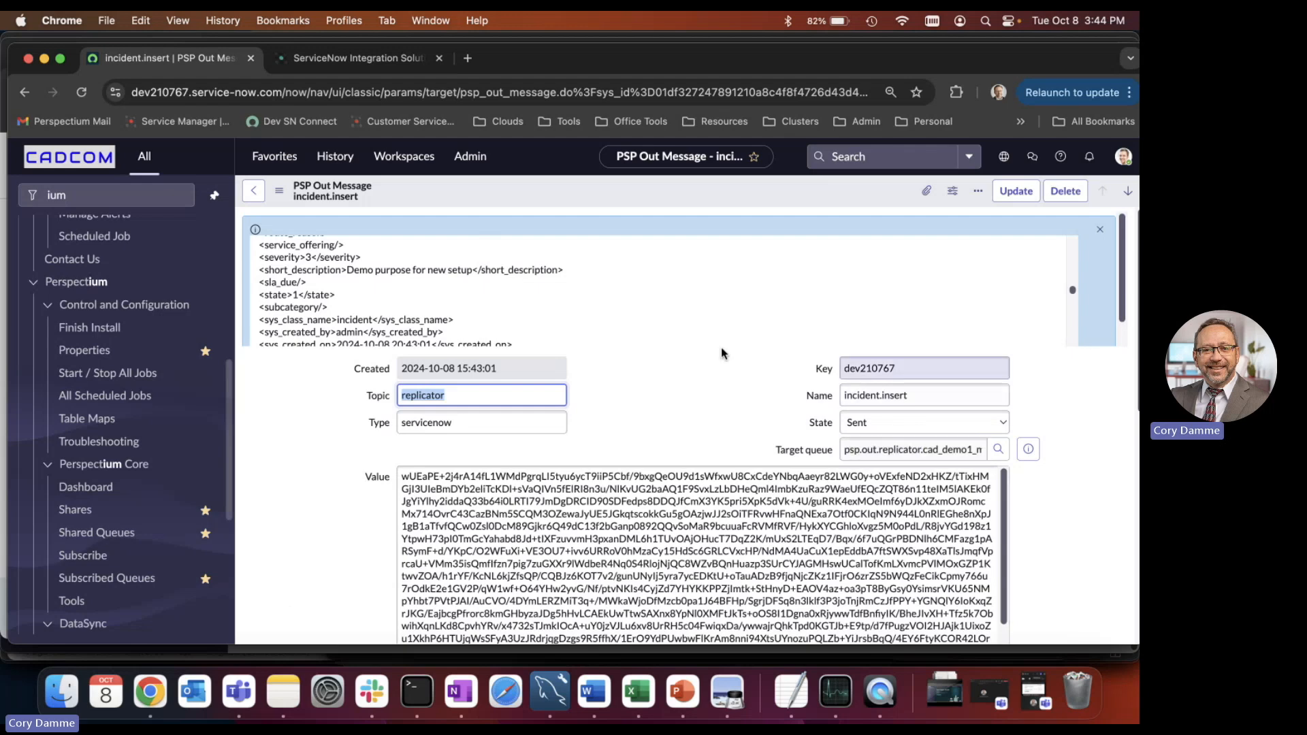
# Switch to MySQL Workbench, rerun the SELECT query on Demo2.incident to check for the new incident, and return to Chrome.
pyautogui.click(550, 691)
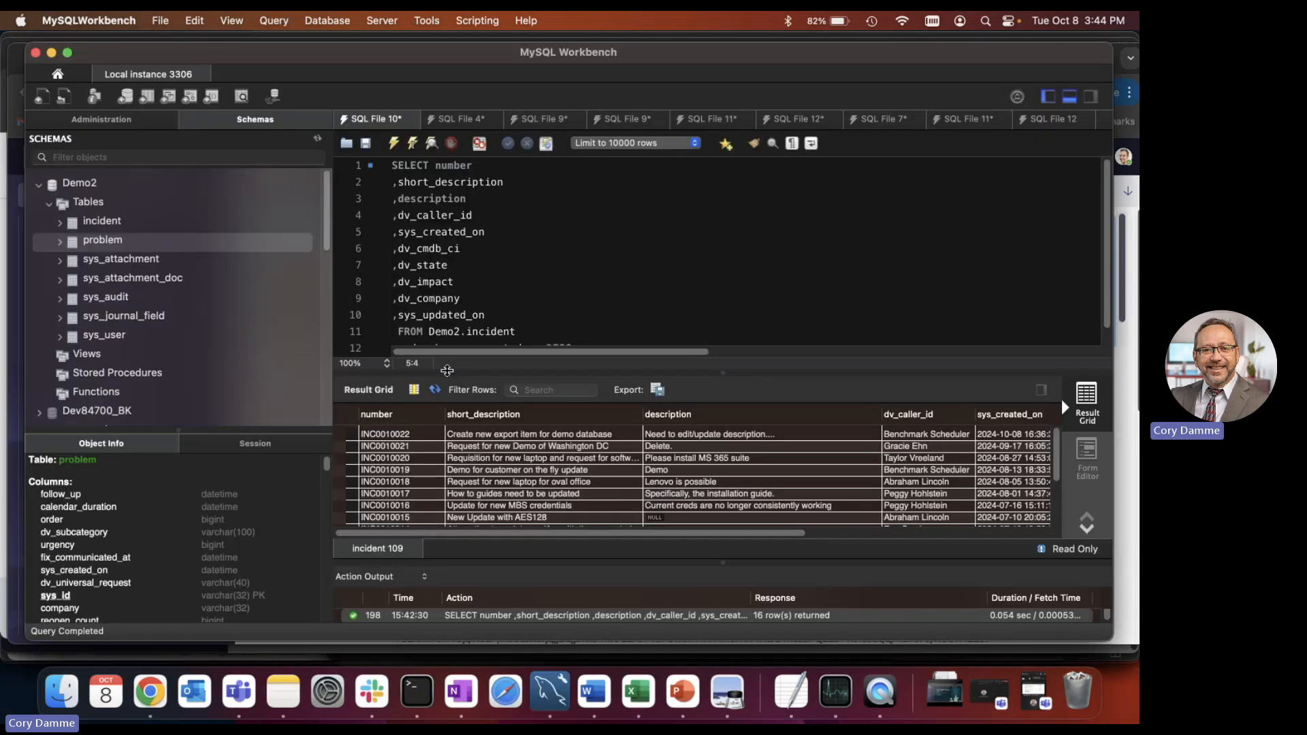
pyautogui.click(395, 144)
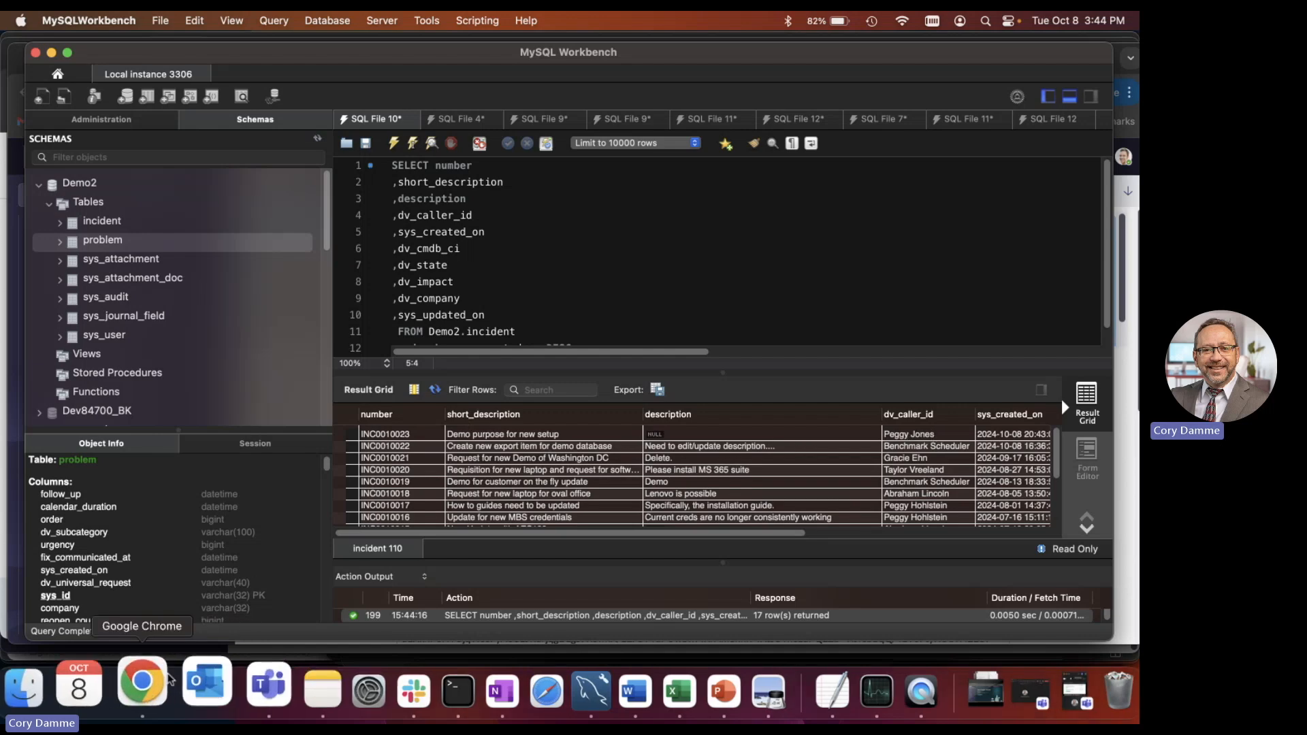
pyautogui.click(150, 692)
pyautogui.click(268, 414)
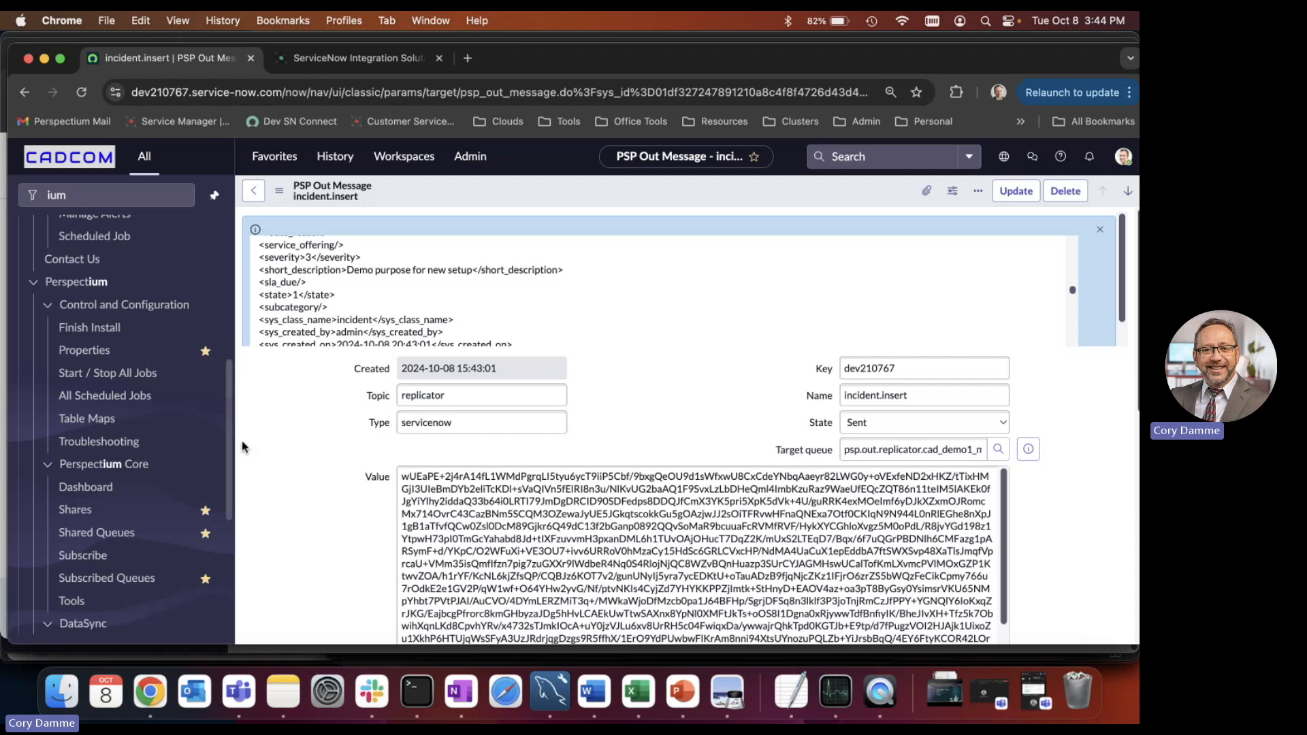
pyautogui.press('super+a')
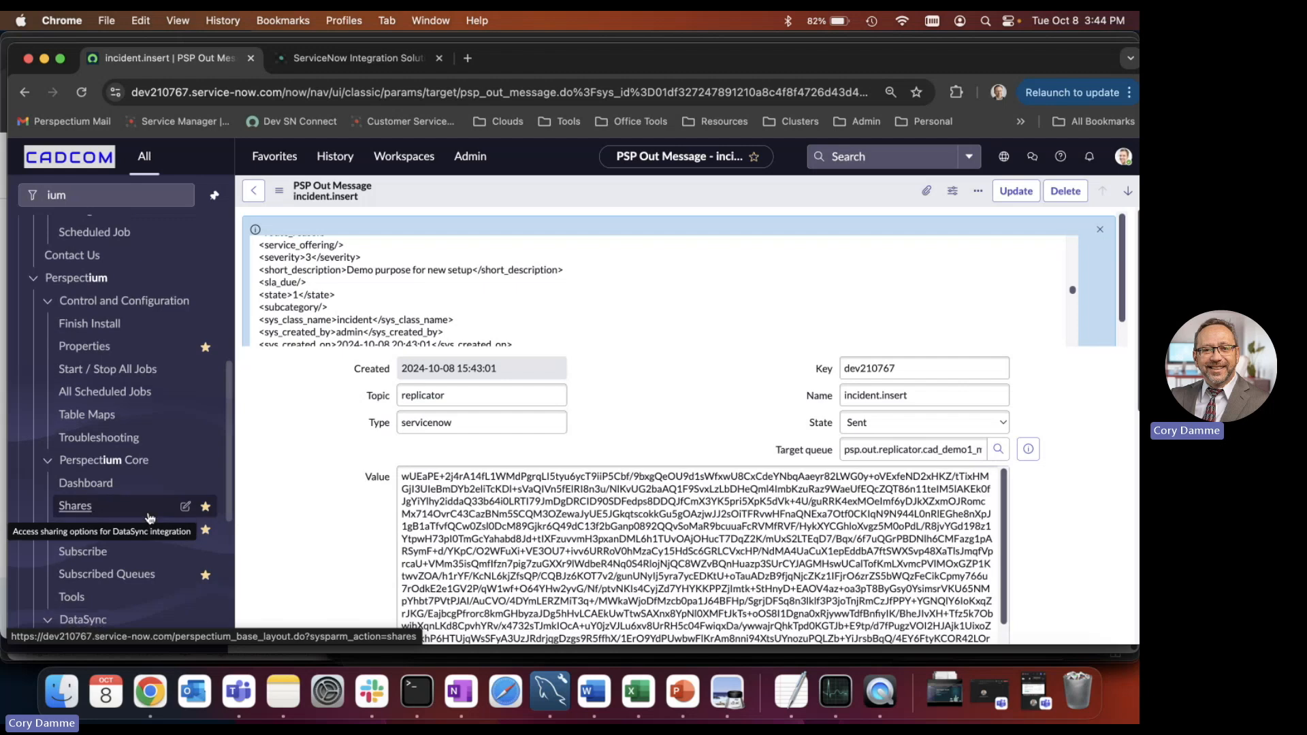
# Open the list of existing restore configurations from Perspectium's DataSync Archive Data module.
pyautogui.scroll(-5, 98, 504)
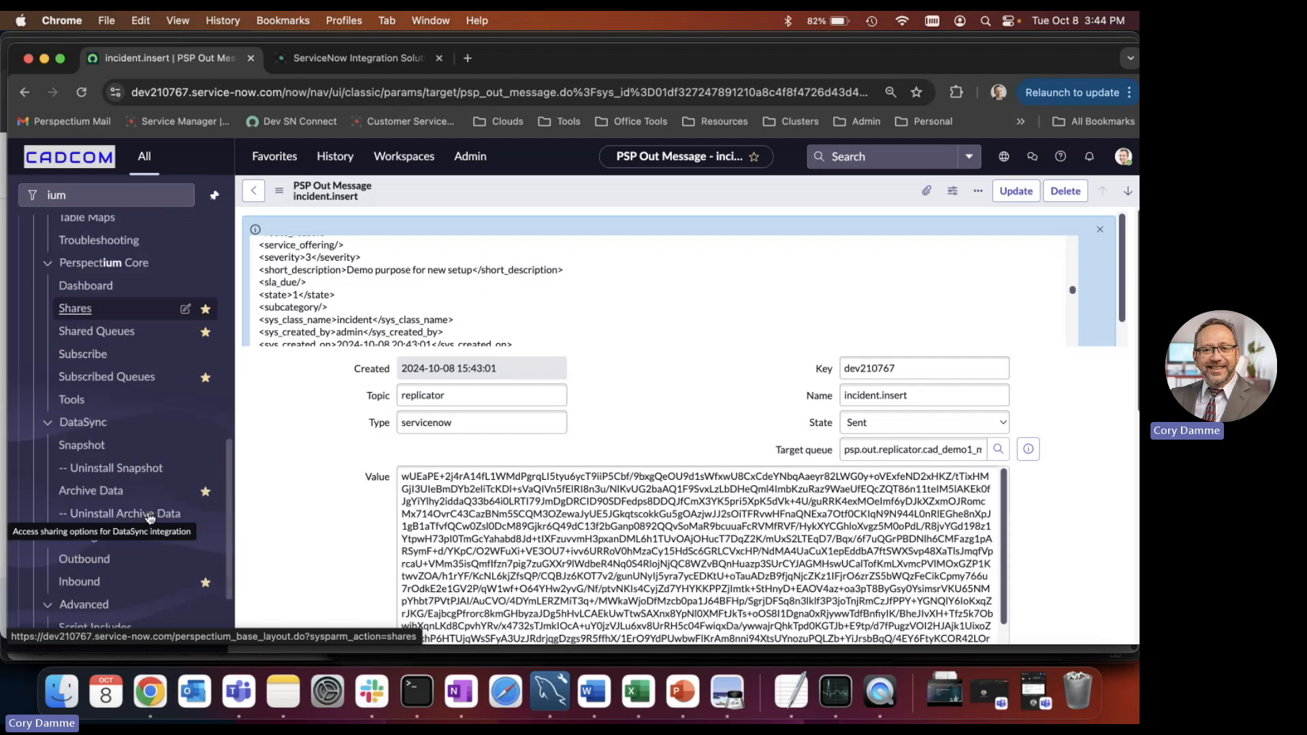
pyautogui.click(91, 493)
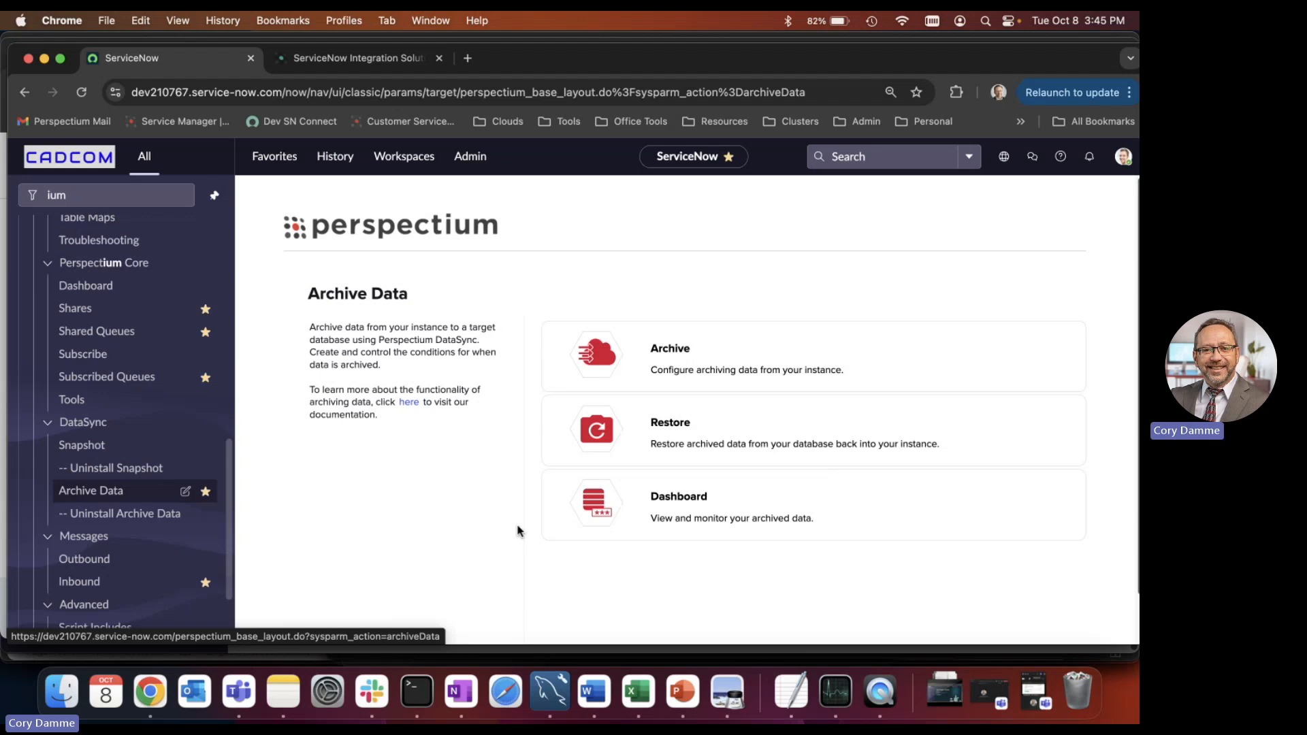
pyautogui.click(704, 444)
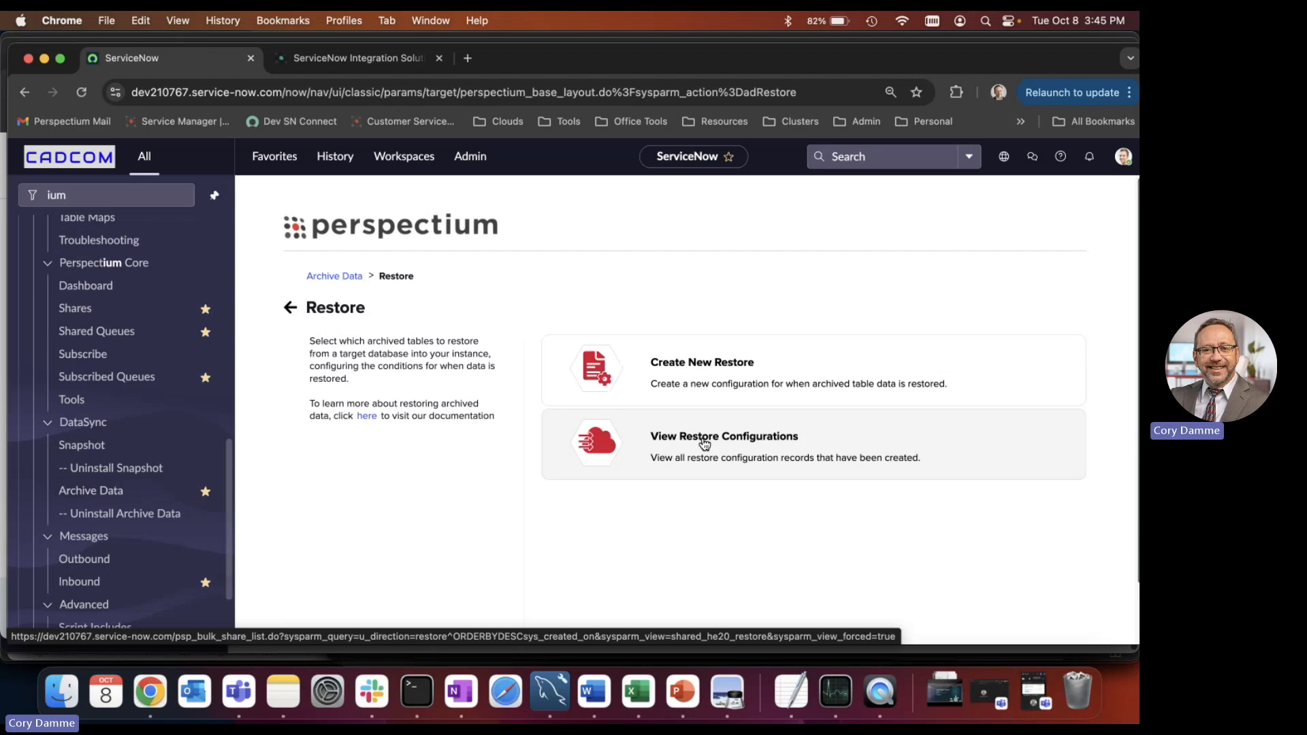
pyautogui.click(684, 429)
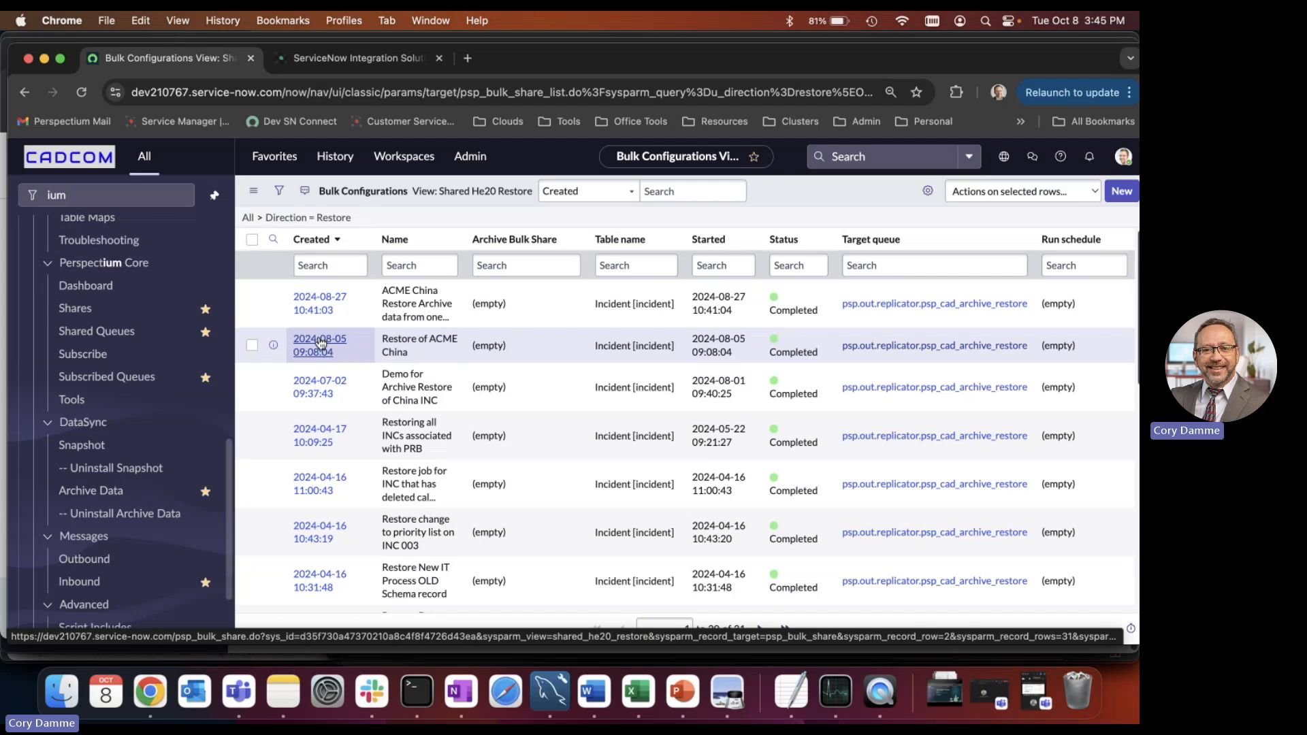
# Open the Restore of ACME China bulk configuration and examine its target queue, conditions and additional settings.
pyautogui.click(320, 342)
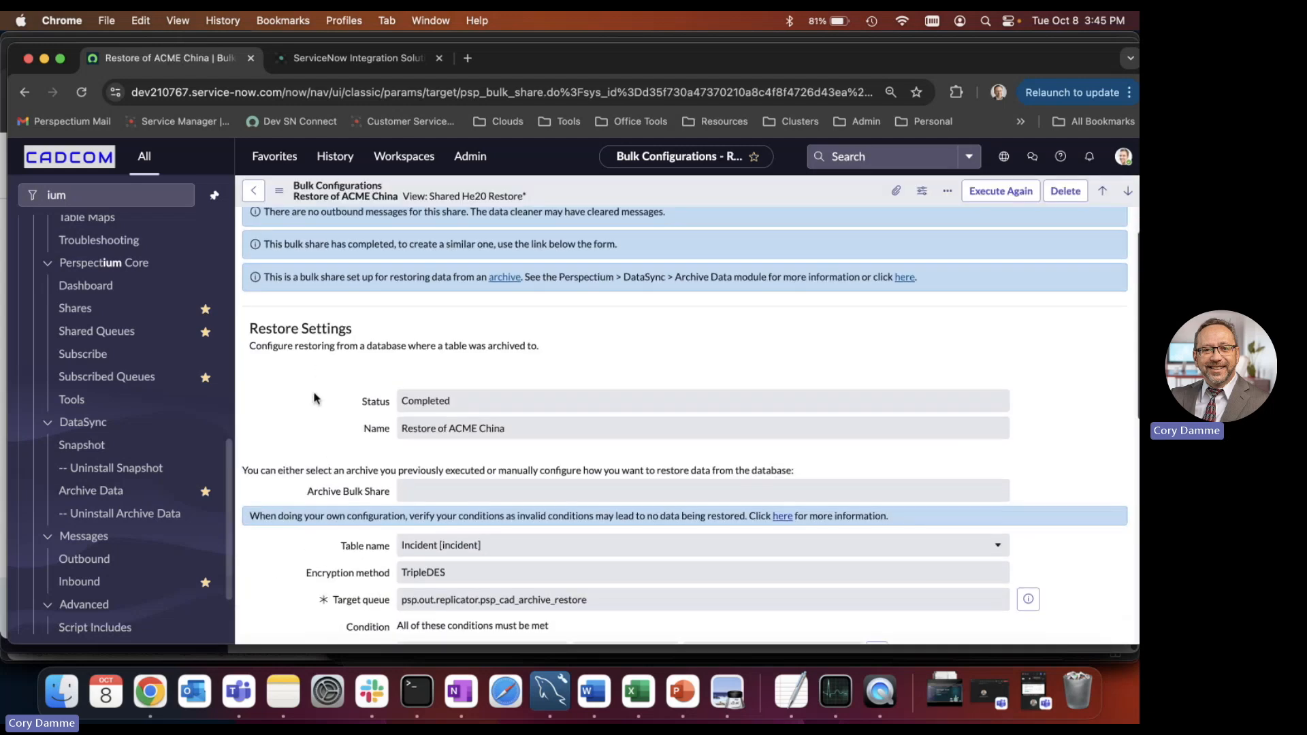
pyautogui.scroll(-7, 333, 375)
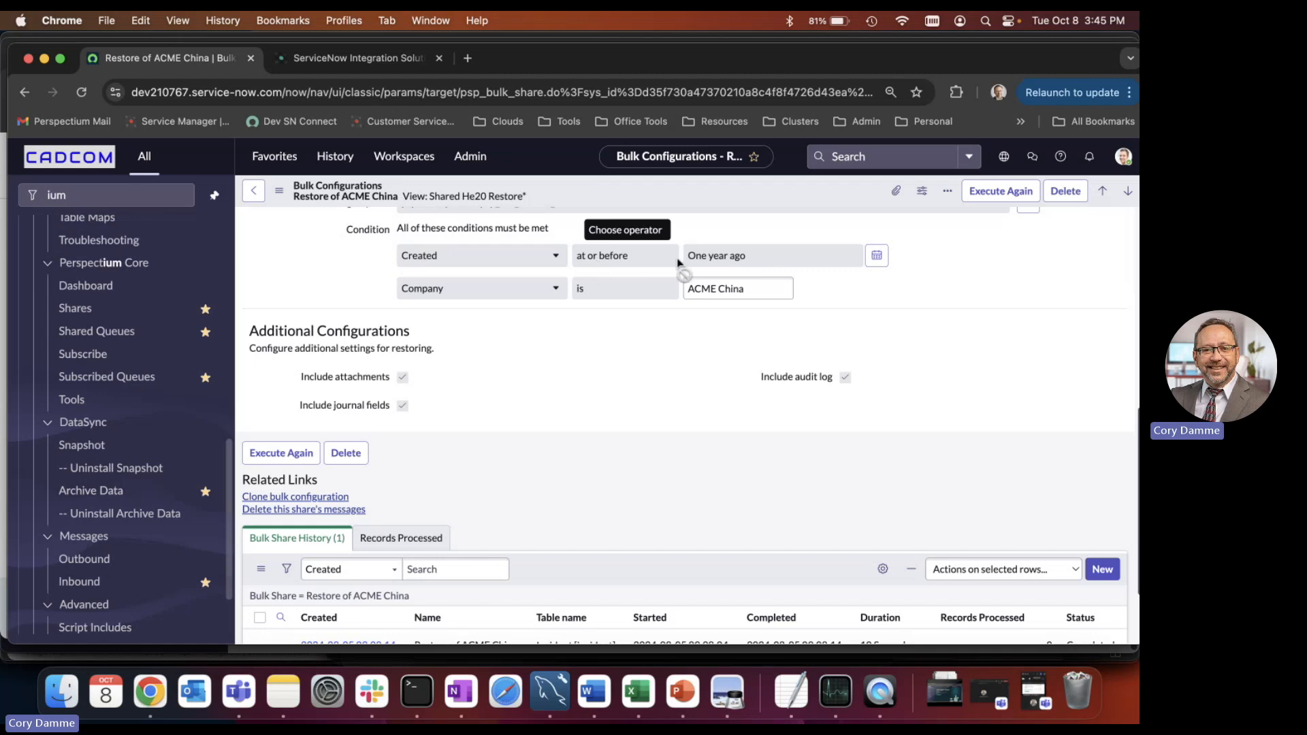
pyautogui.scroll(2, 916, 351)
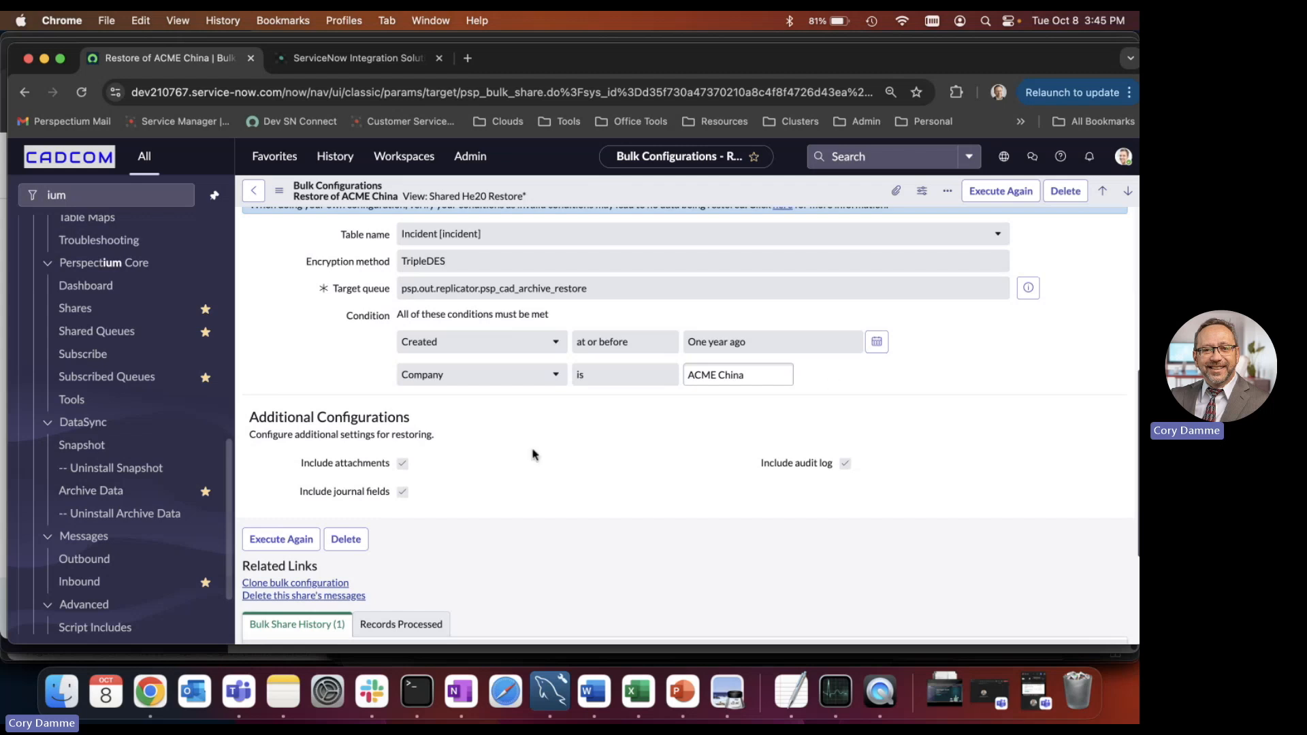
pyautogui.moveTo(388, 465)
pyautogui.scroll(3, 943, 464)
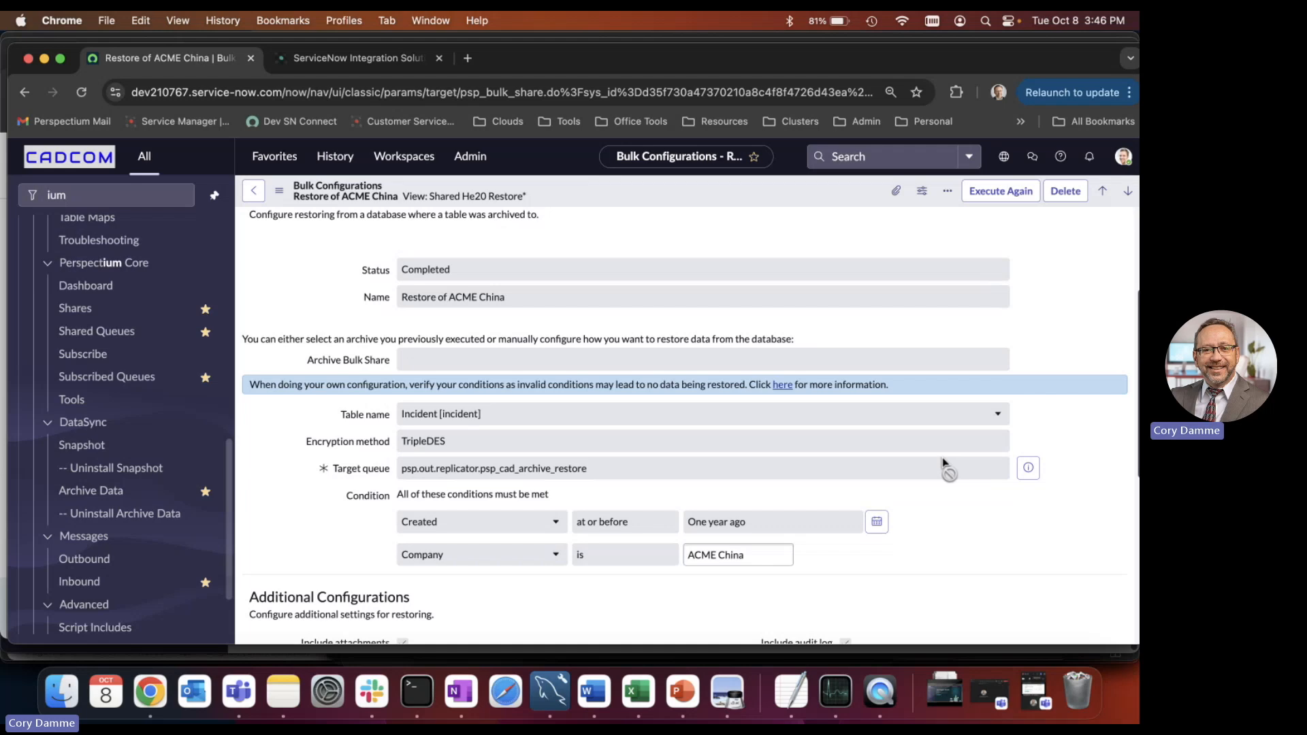
# Start a new DataSync Snapshot backup and select the ITSM application template to fill the selected tables.
pyautogui.click(89, 452)
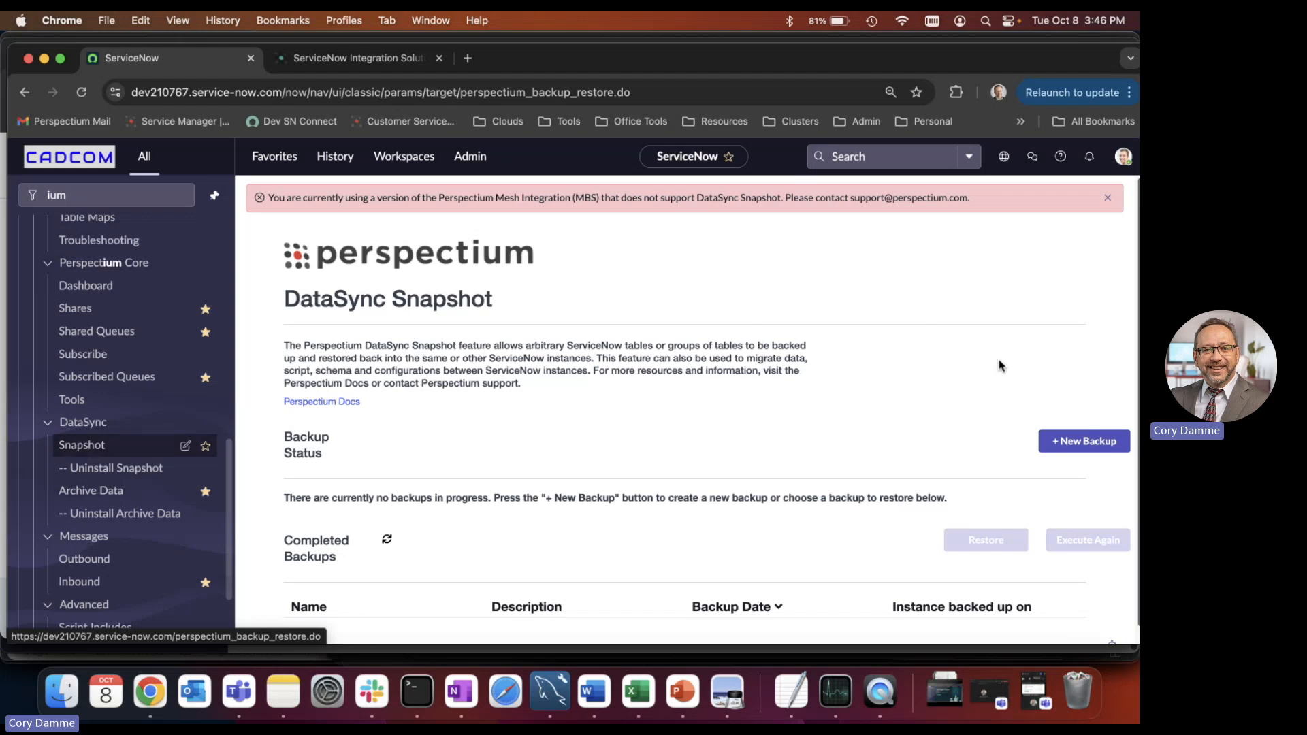
pyautogui.click(1080, 438)
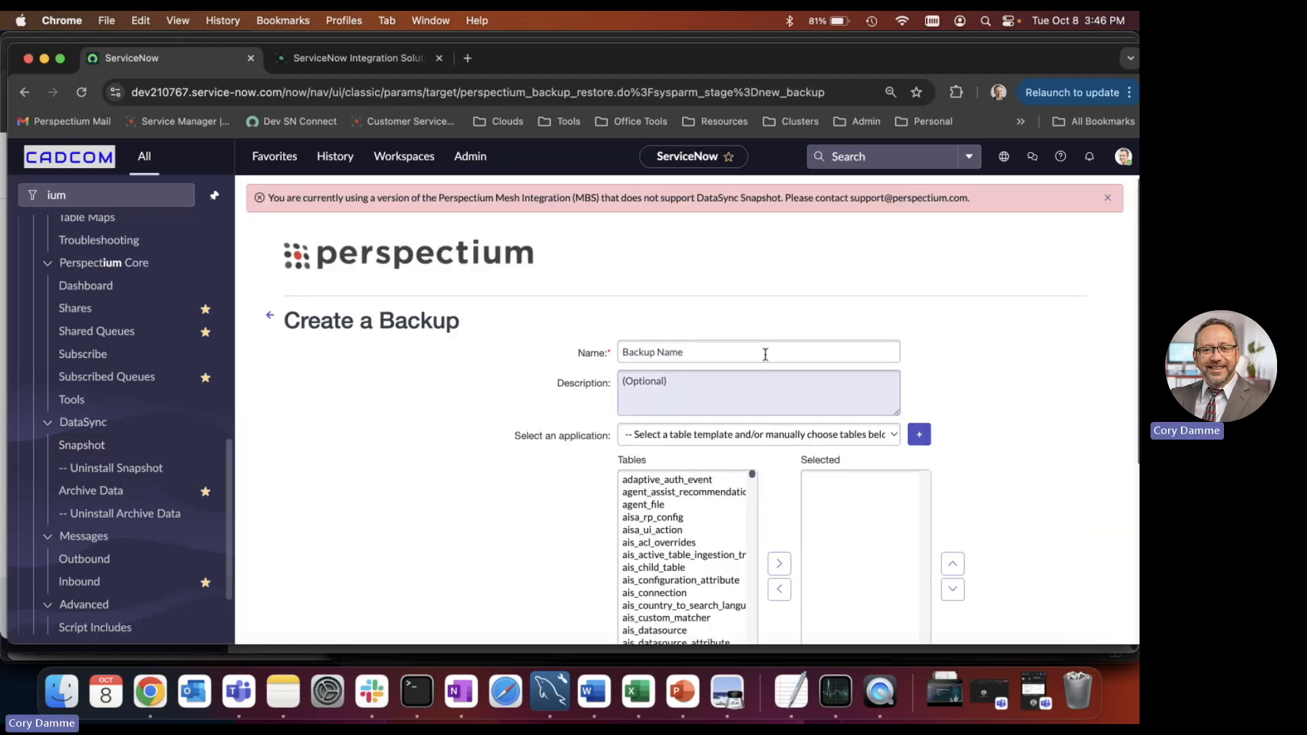
pyautogui.click(781, 435)
pyautogui.click(747, 463)
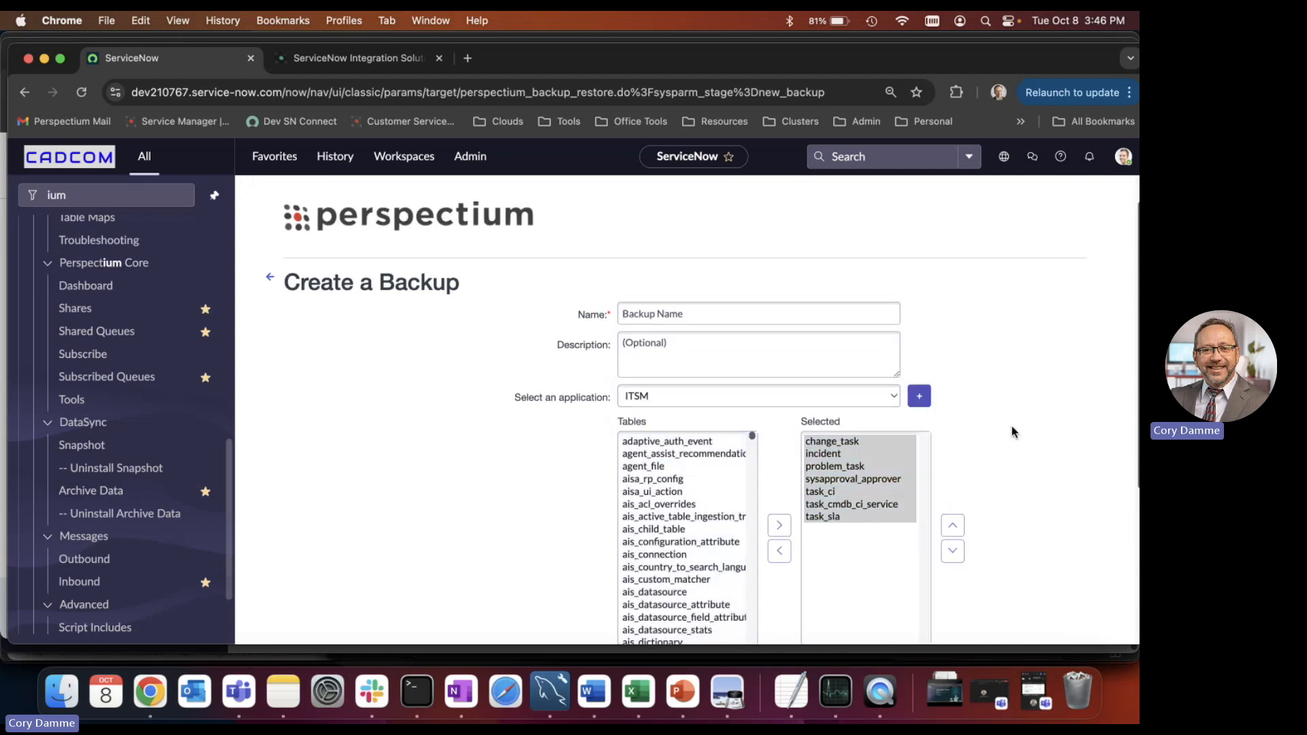
# Start a backup filter for the incident table, search its fields for "com", and close the filter settings without saving.
pyautogui.scroll(-5, 1019, 388)
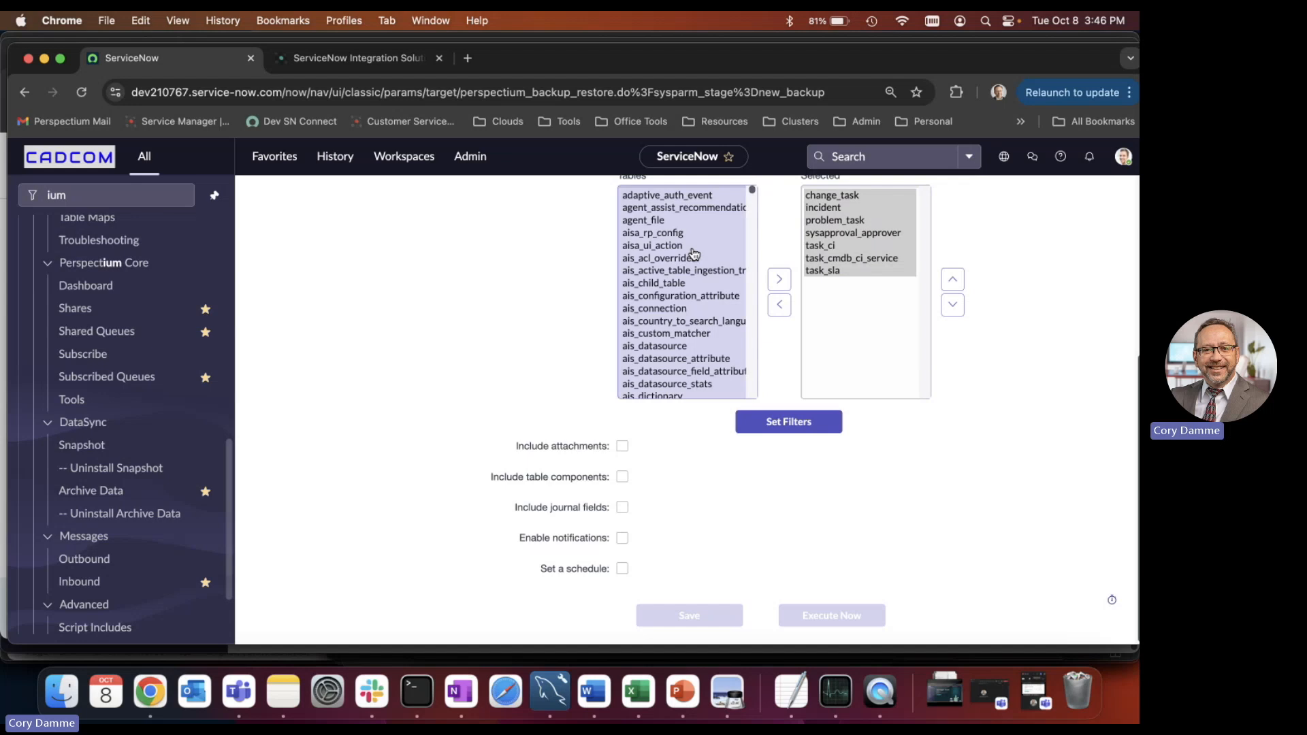
pyautogui.click(809, 423)
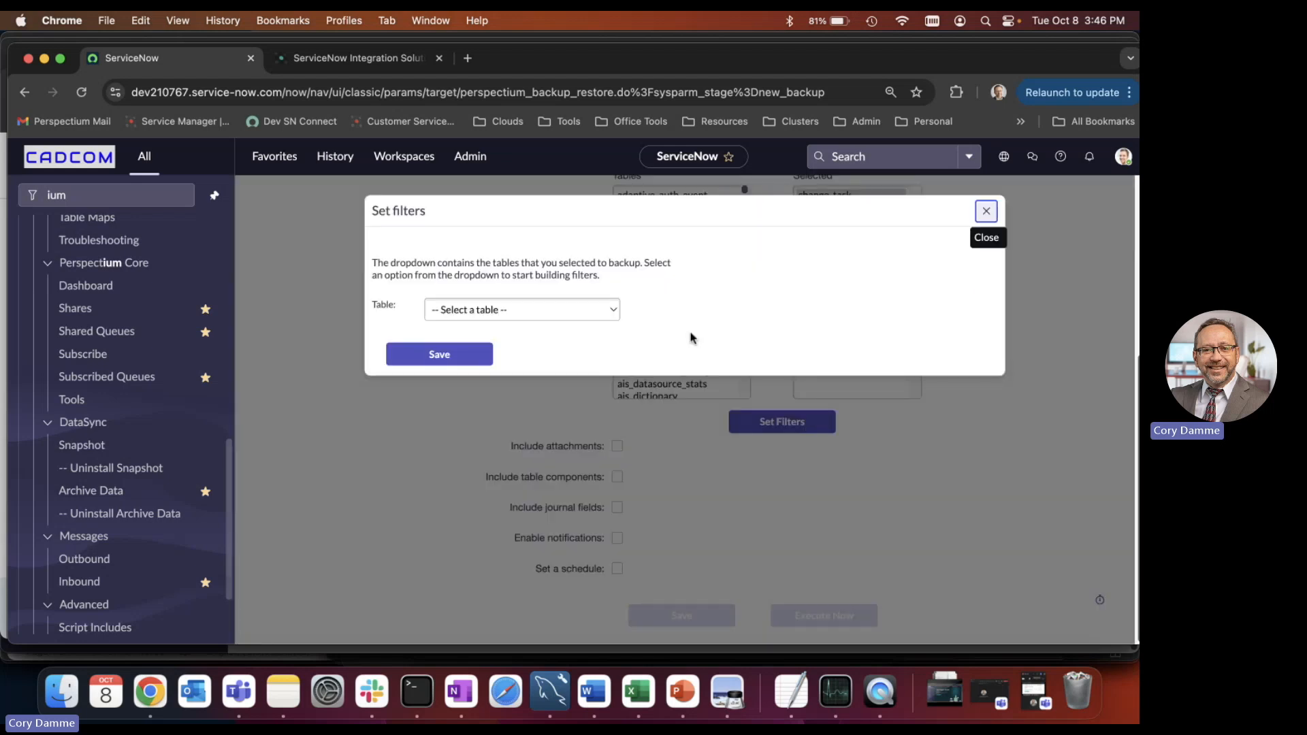
pyautogui.click(601, 312)
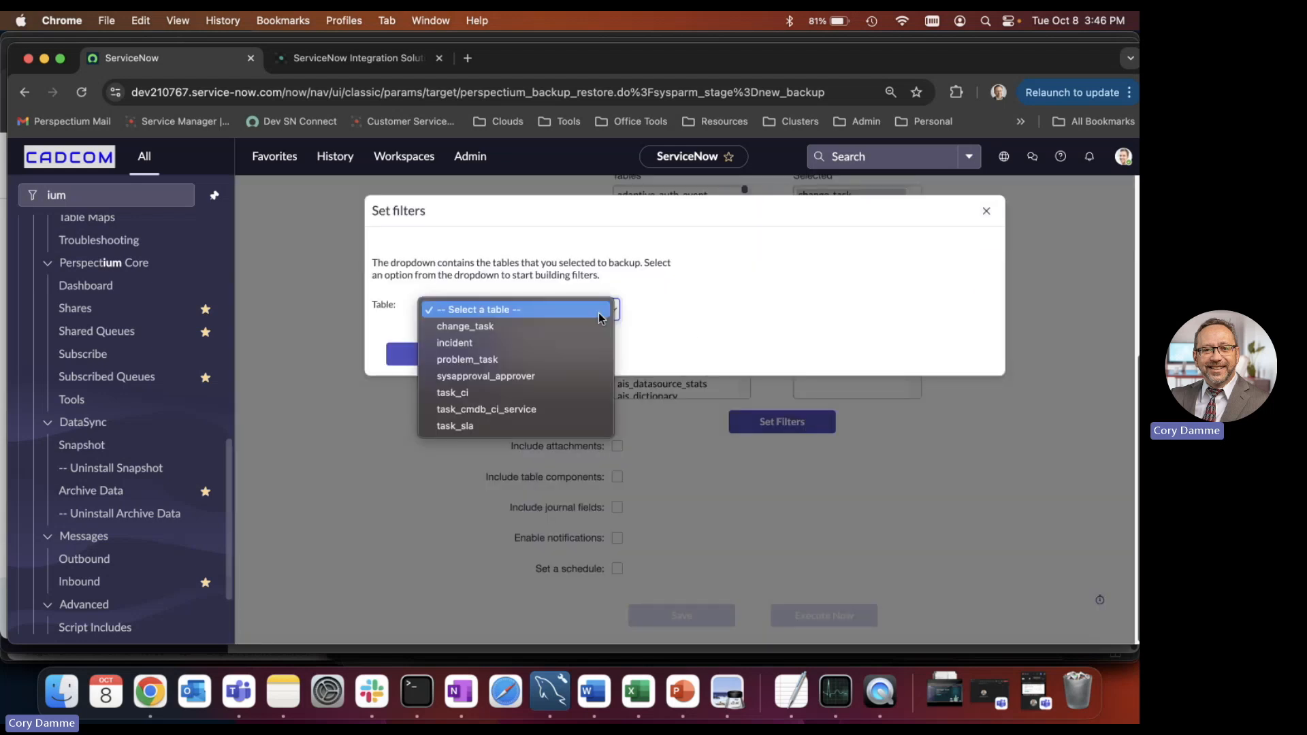
pyautogui.click(512, 341)
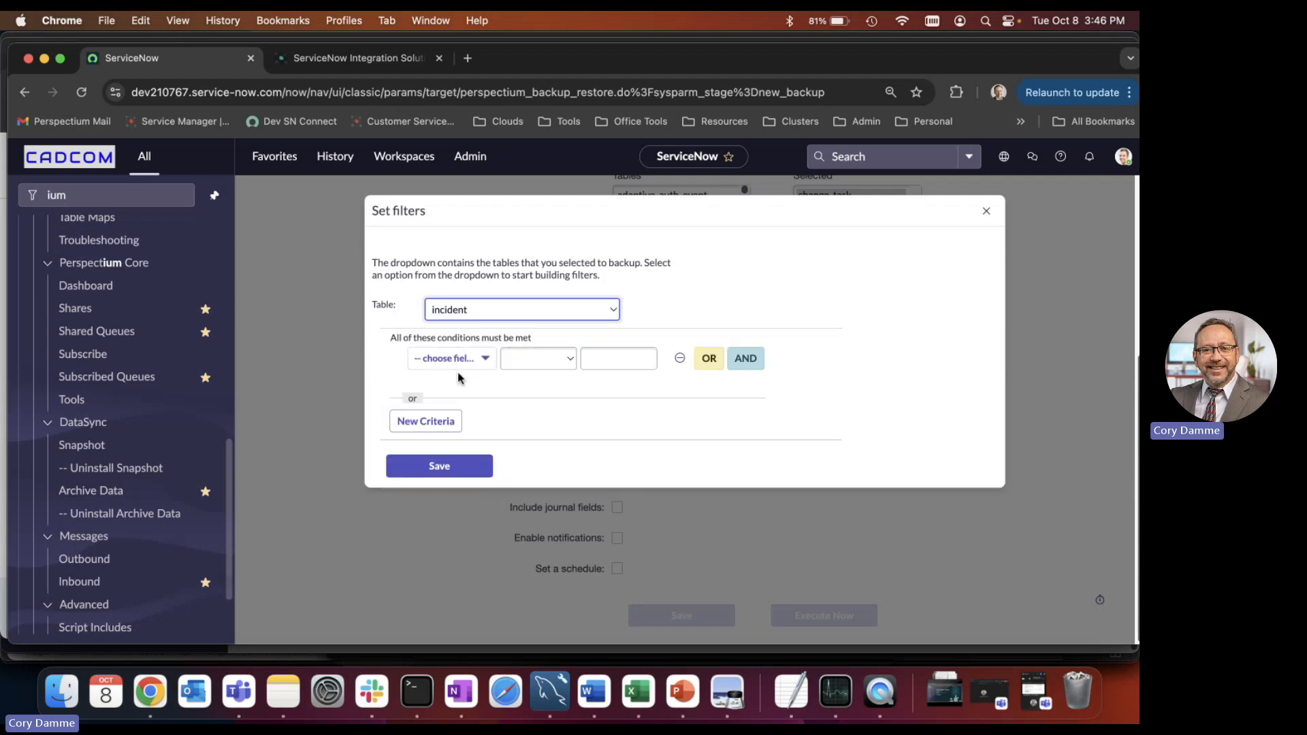
pyautogui.click(462, 362)
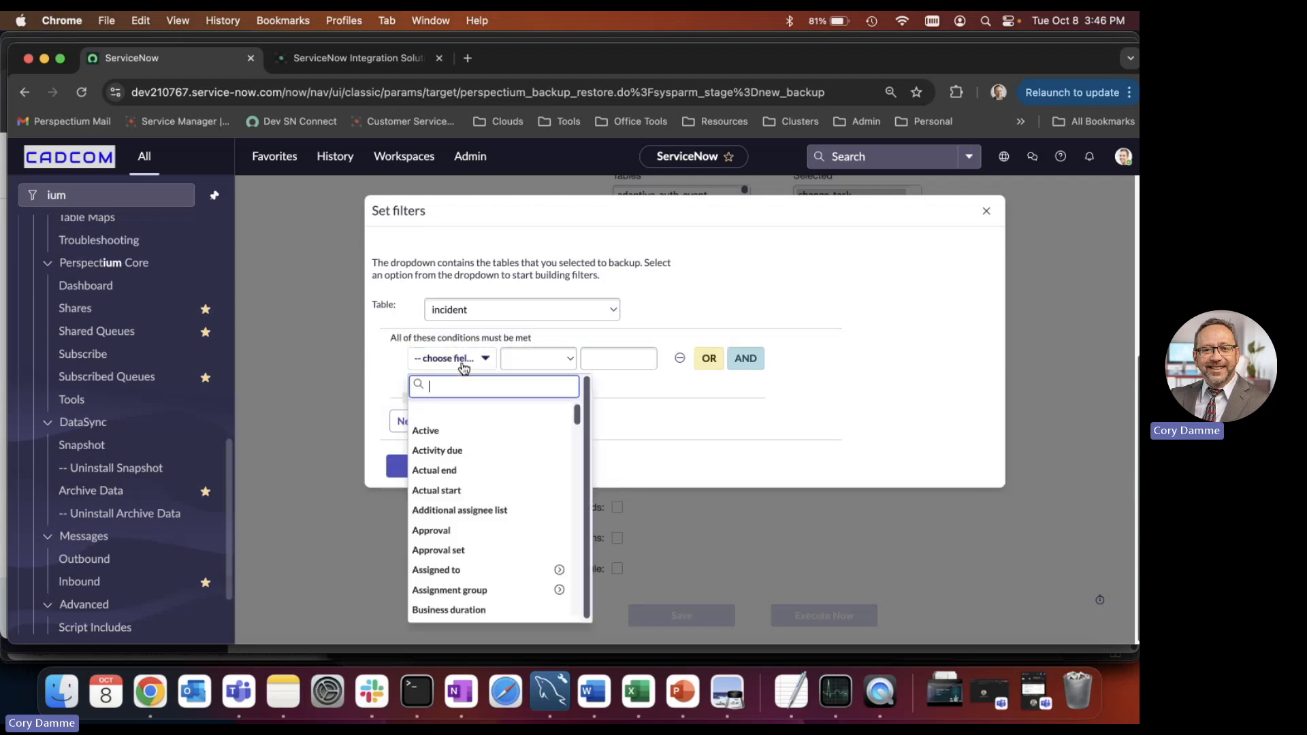
pyautogui.write('com')
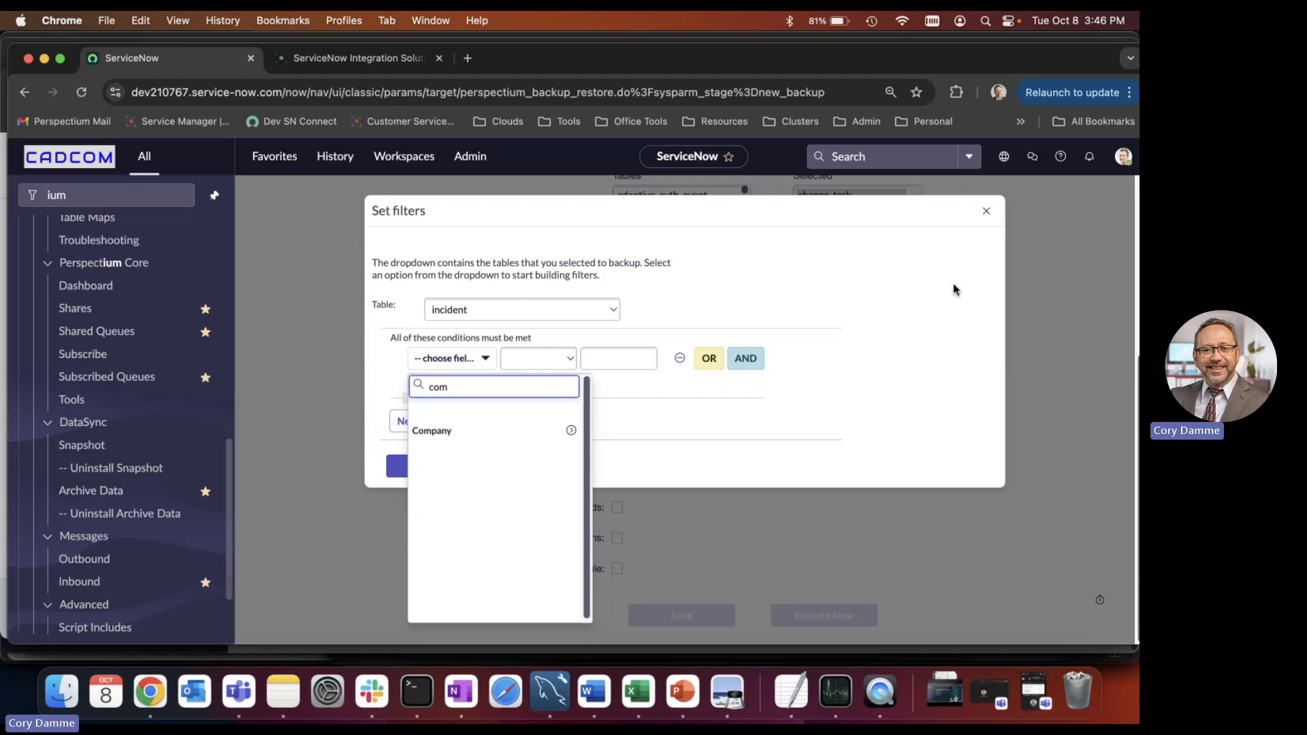
pyautogui.click(984, 212)
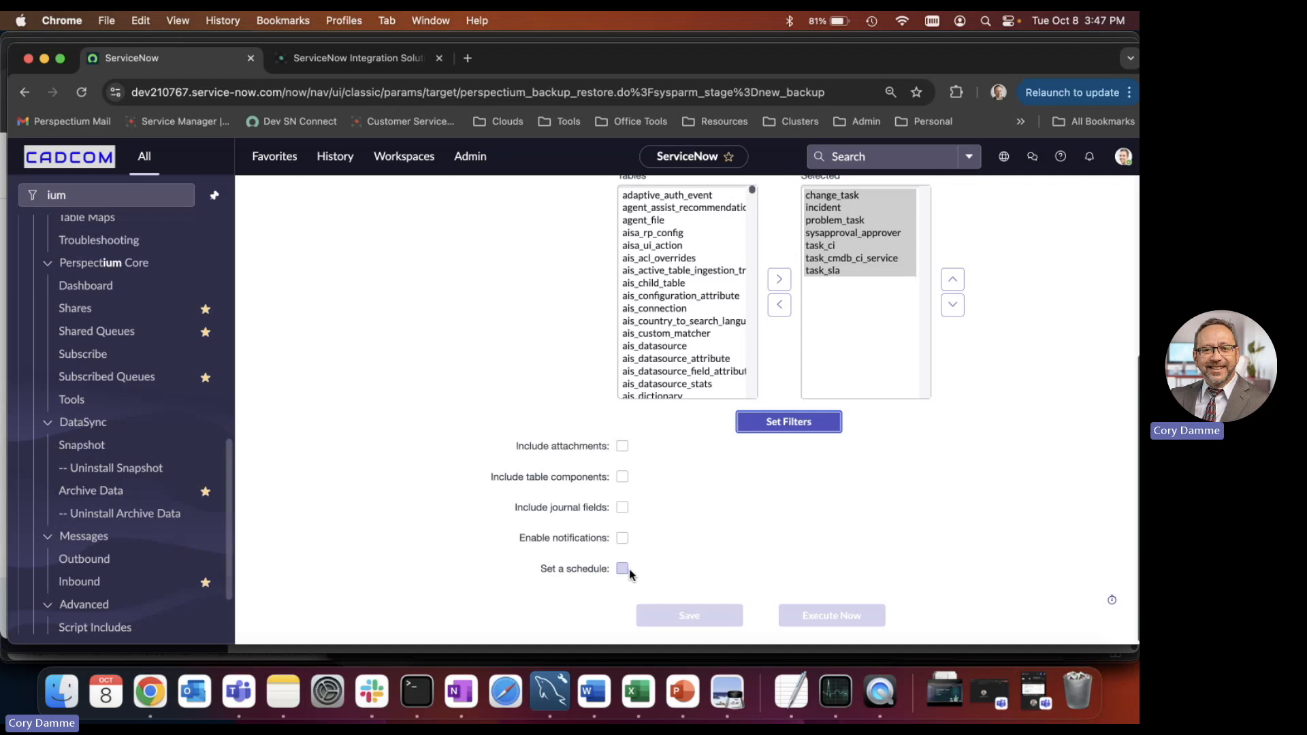
# Examine the backup form's tables and options, view the DataSync Architecture diagram in Preview, and return to Chrome.
pyautogui.scroll(5, 1041, 459)
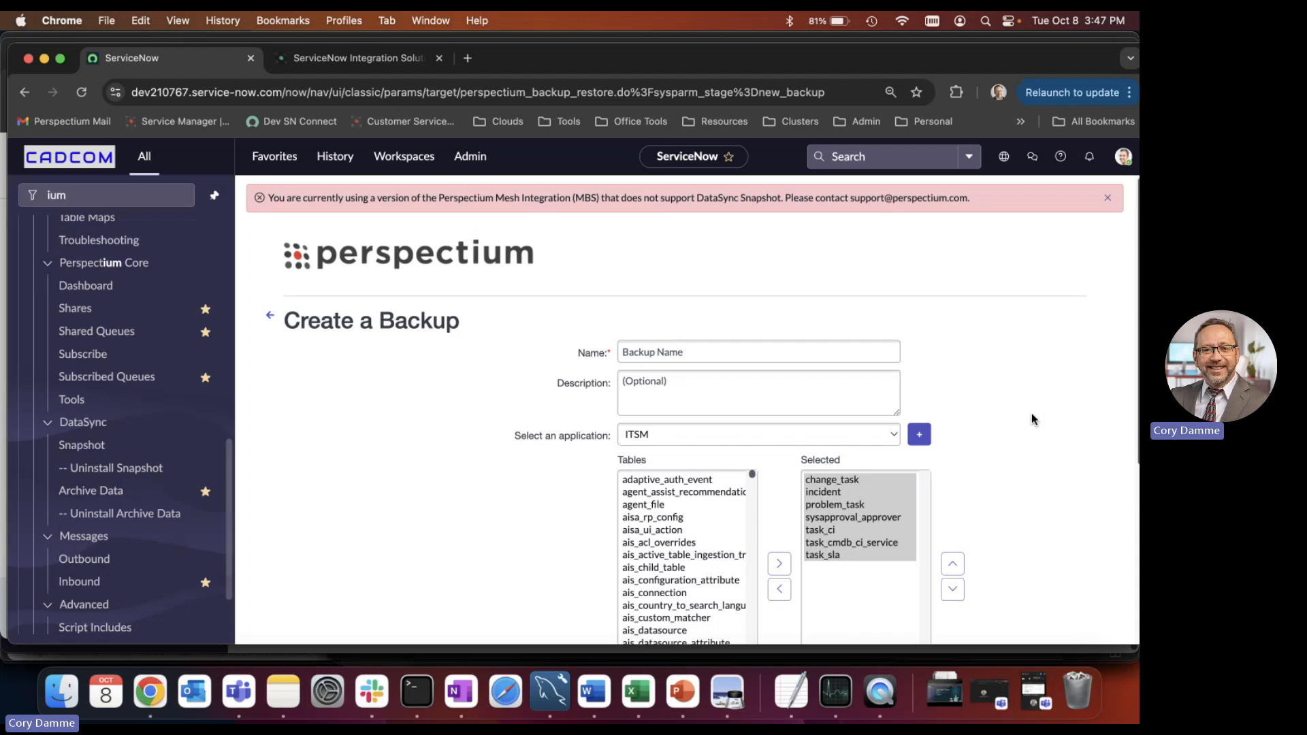
pyautogui.scroll(-1, 499, 501)
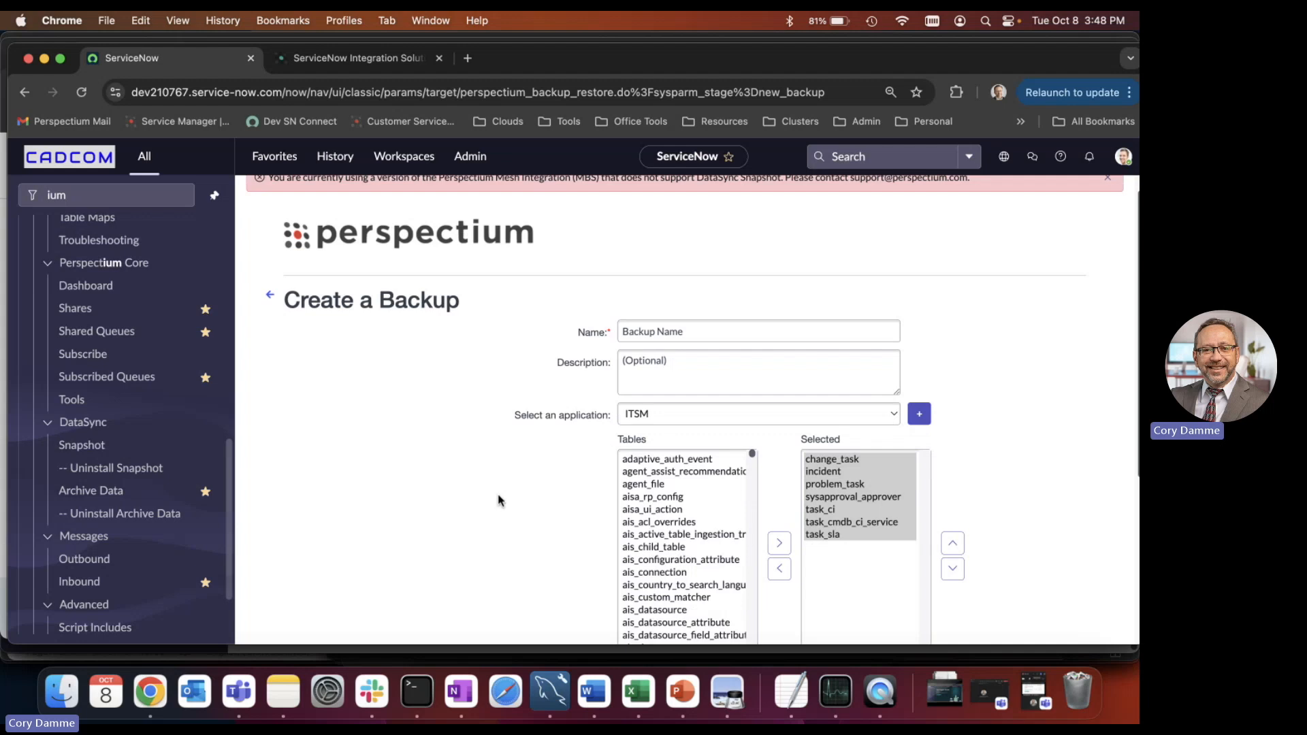
pyautogui.scroll(-5, 499, 501)
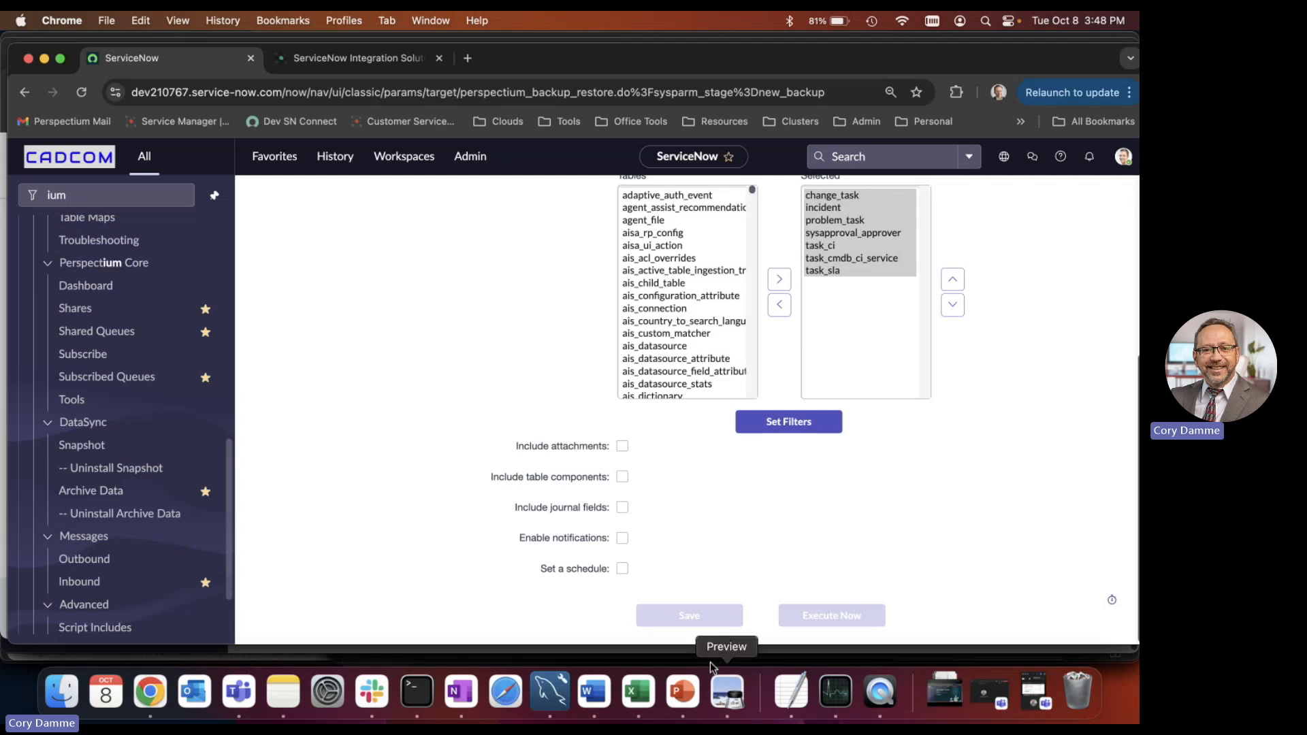
pyautogui.click(724, 686)
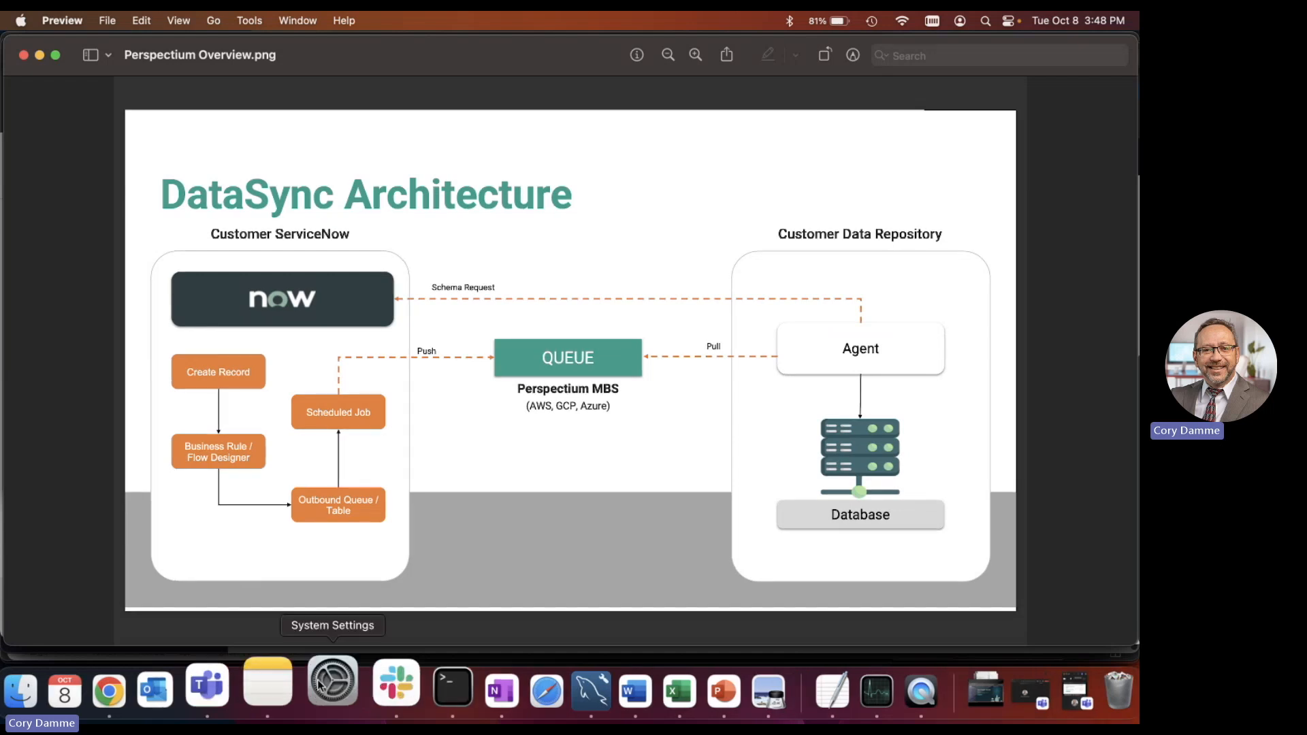
pyautogui.click(157, 701)
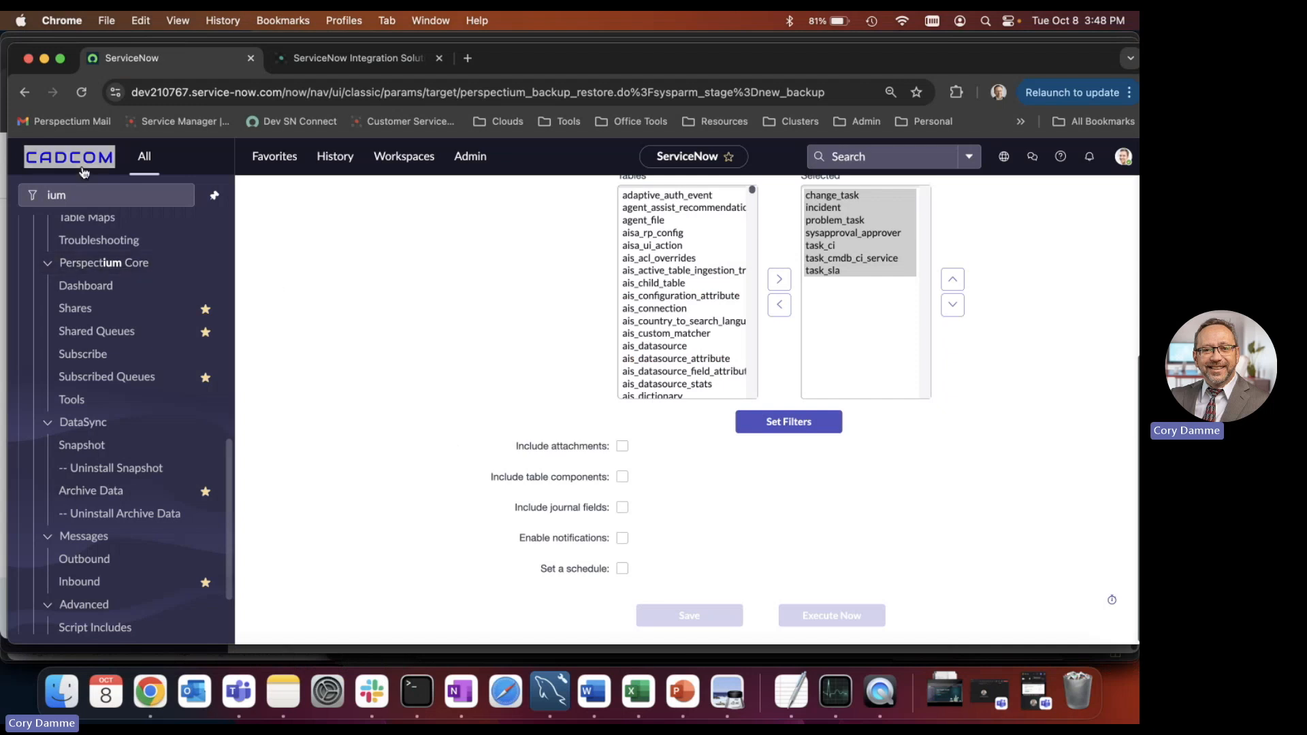
# Open DataSync Settings from the Perspectium properties and examine the option for adding display value fields prefixed with 'dv_'.
pyautogui.scroll(9, 89, 301)
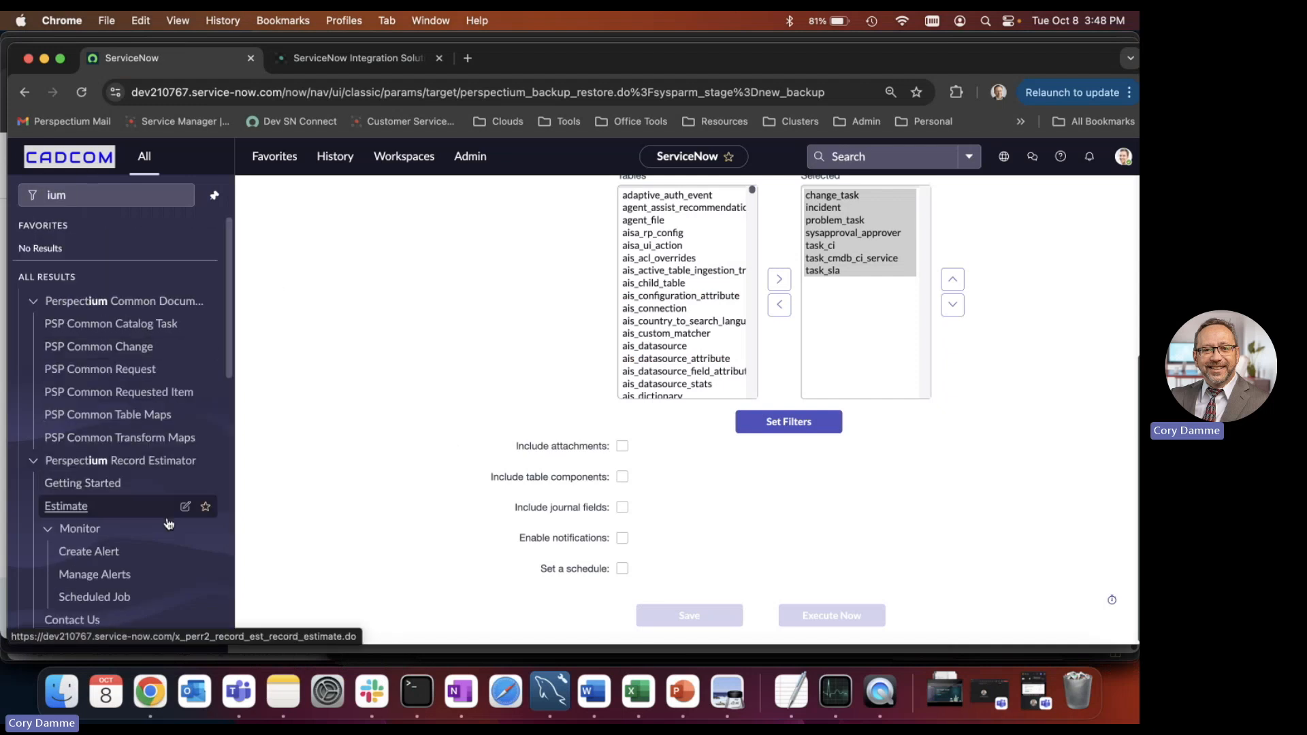
pyautogui.scroll(-4, 88, 524)
pyautogui.click(95, 477)
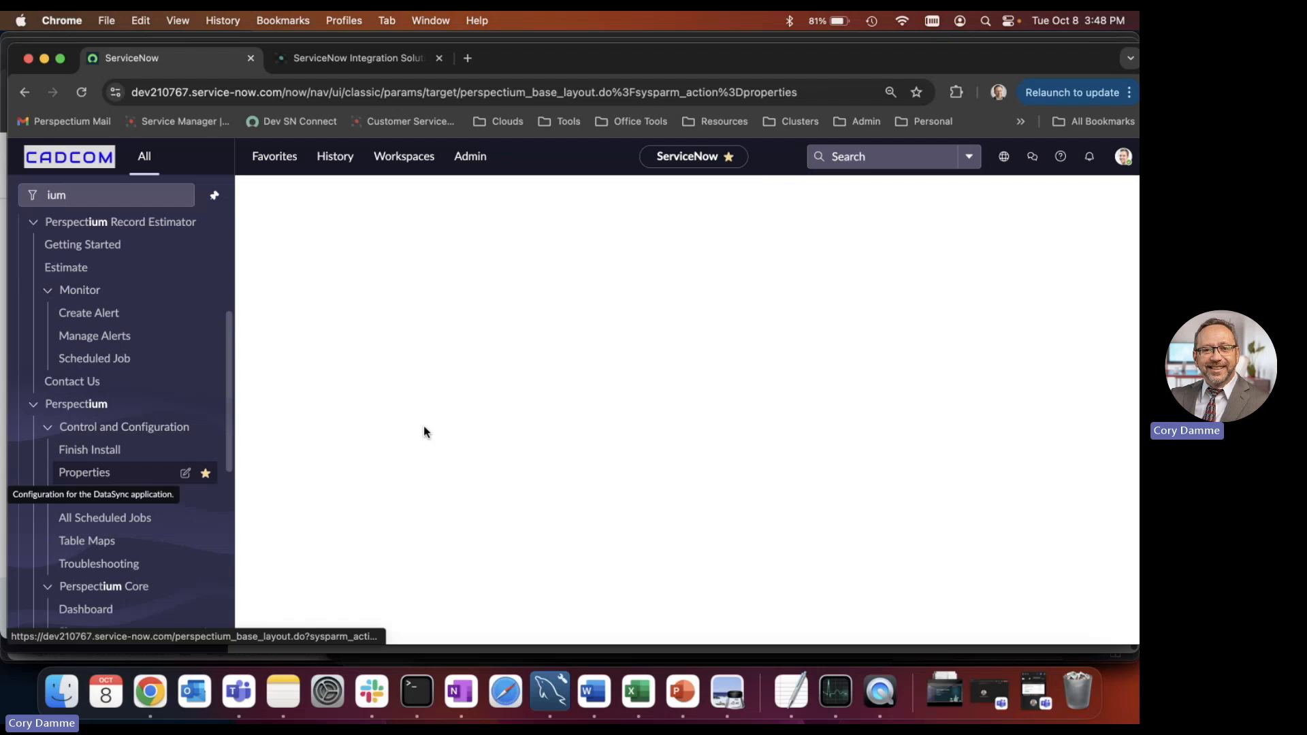
pyautogui.click(678, 423)
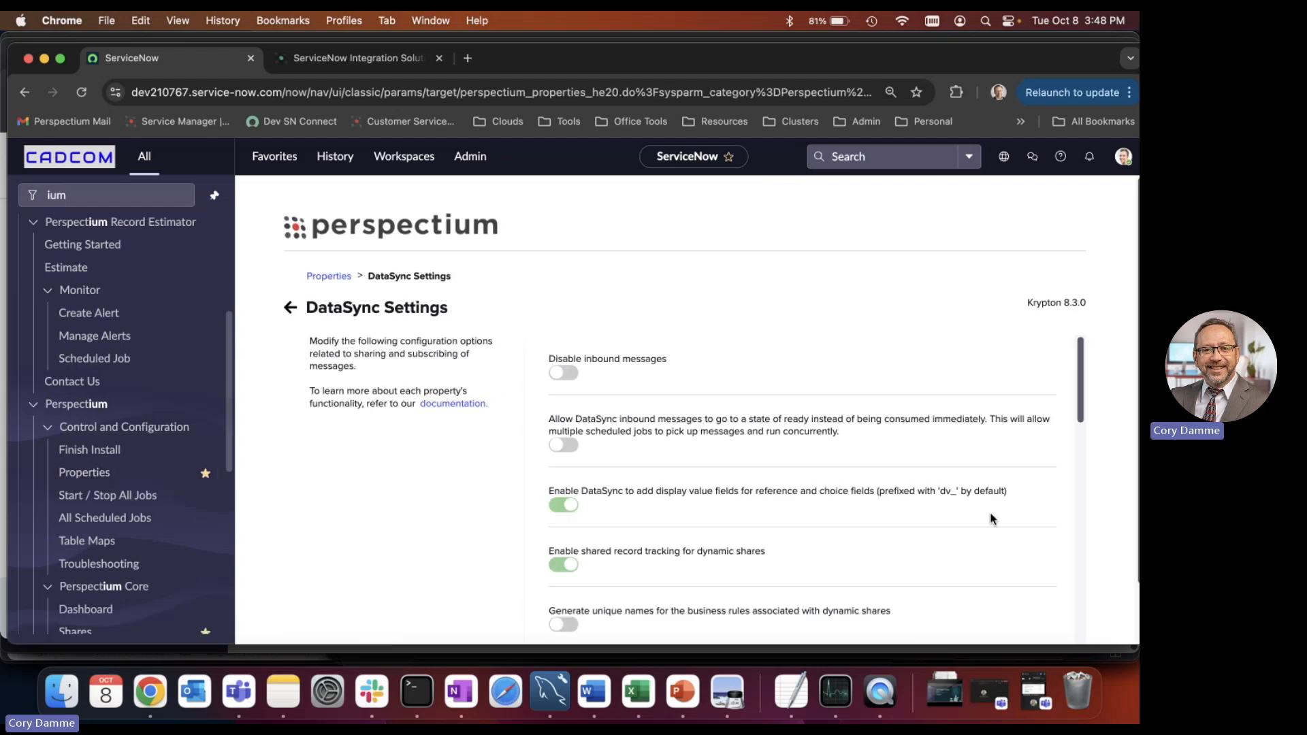
pyautogui.moveTo(919, 492); pyautogui.dragTo(995, 492)
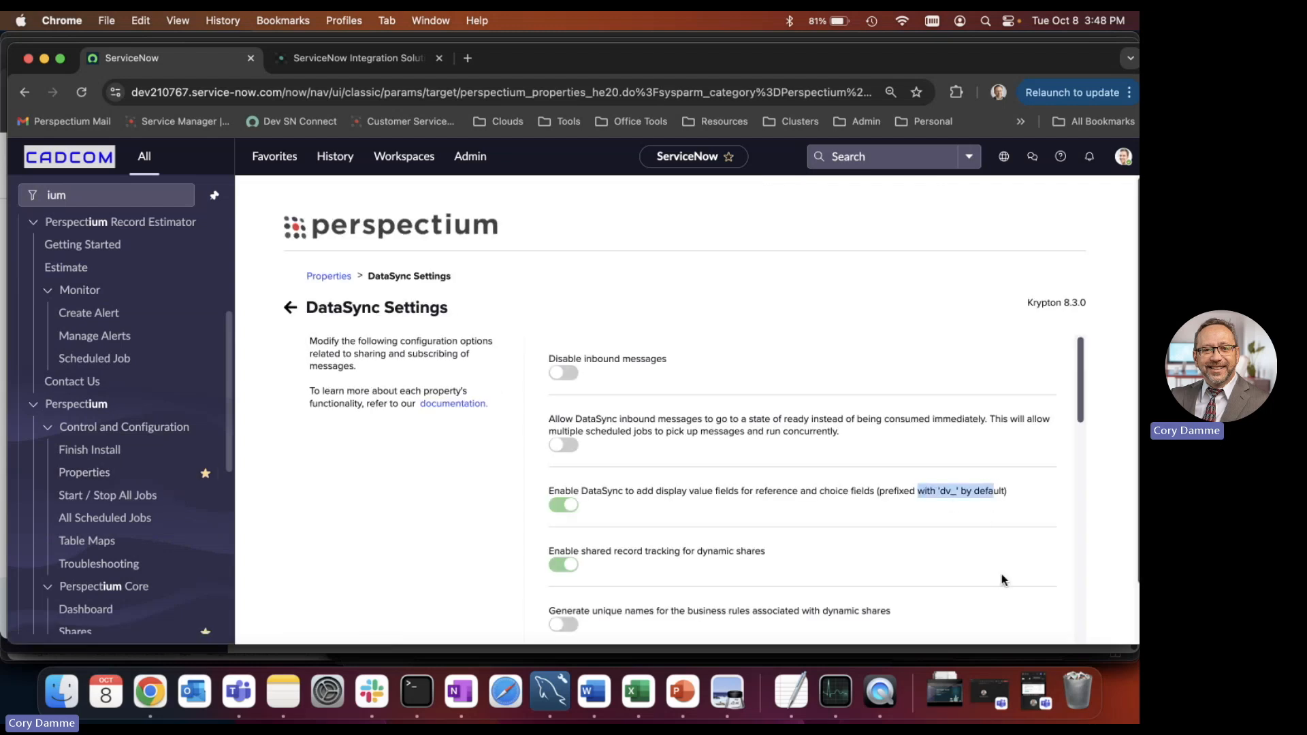
pyautogui.click(1025, 509)
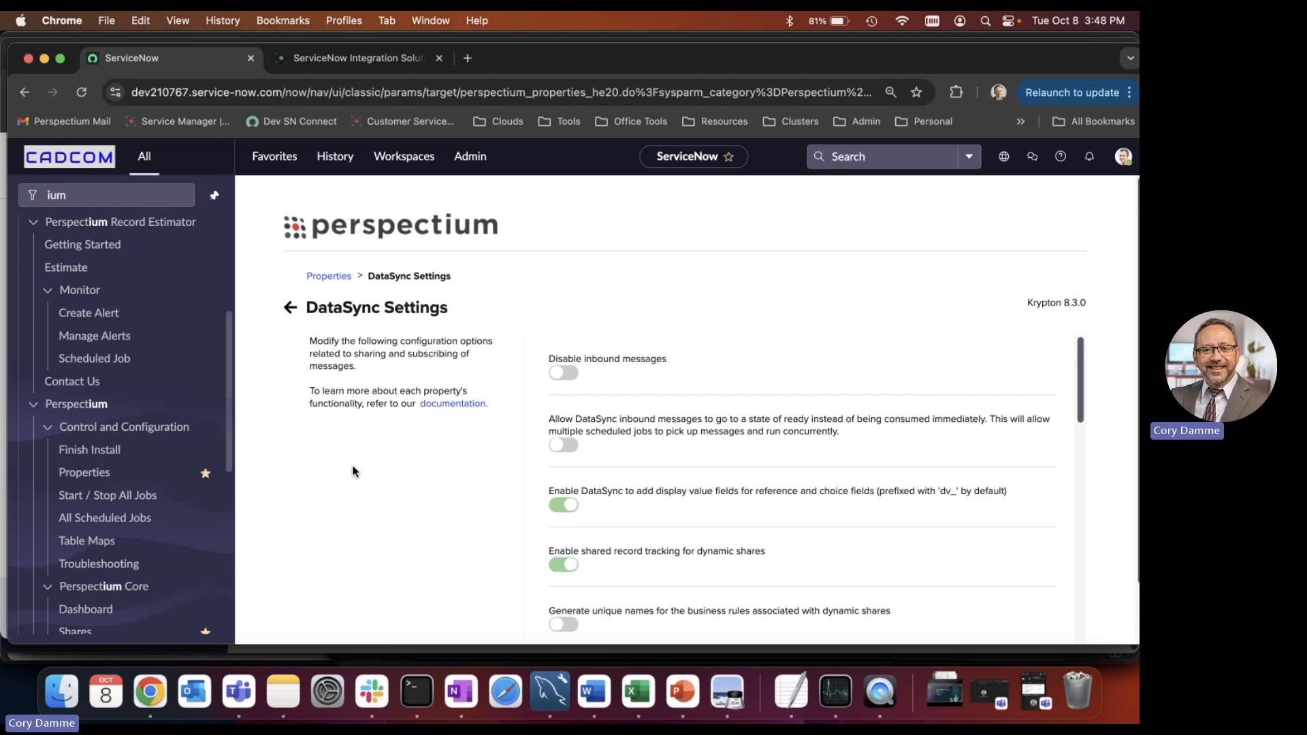
# Open the sales contact page from Perspectium's DataSync product website and examine the contact form's fields, topics and consent options.
pyautogui.click(363, 63)
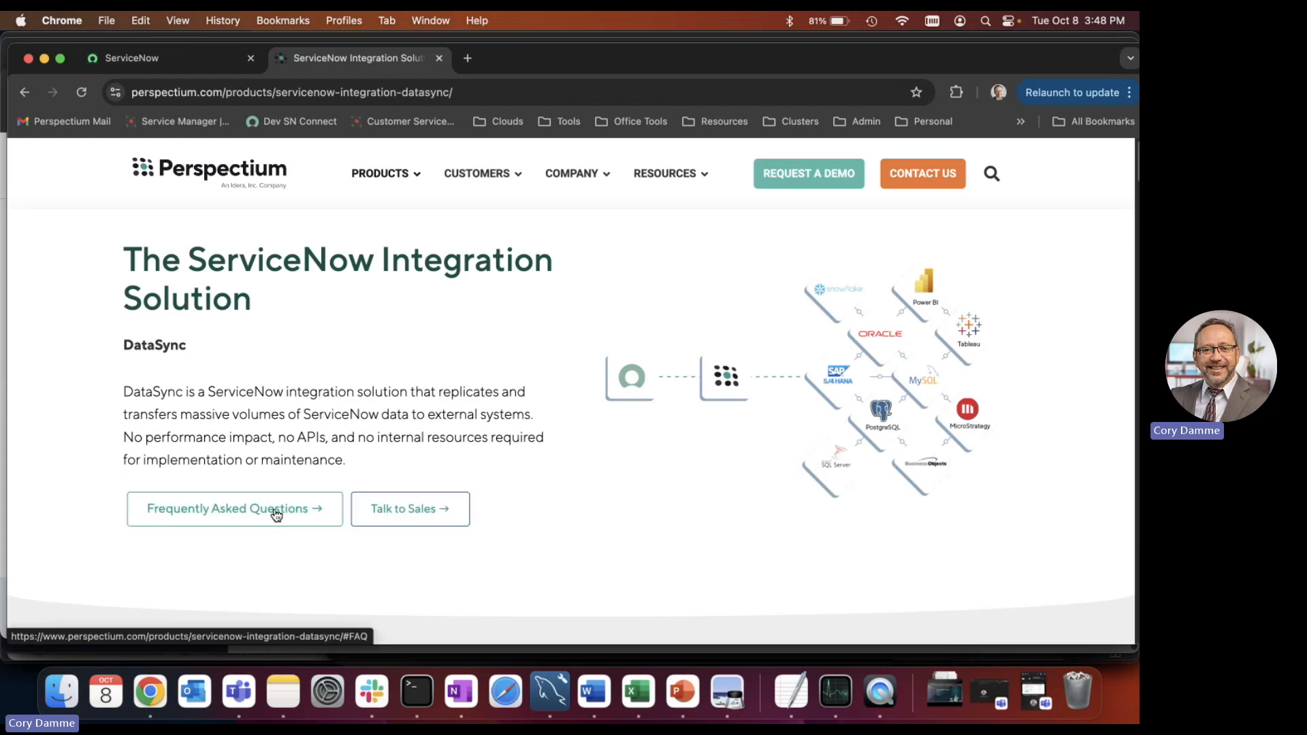
pyautogui.click(386, 509)
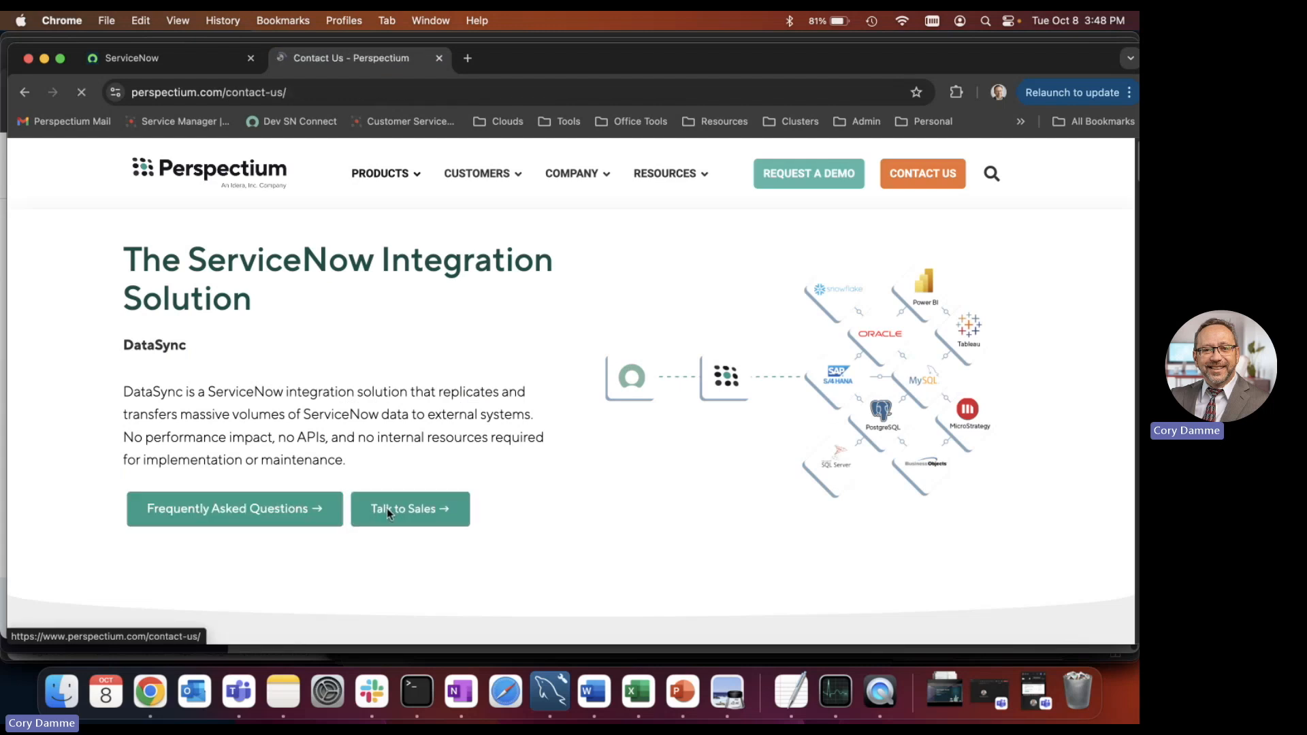
pyautogui.scroll(-6, 537, 481)
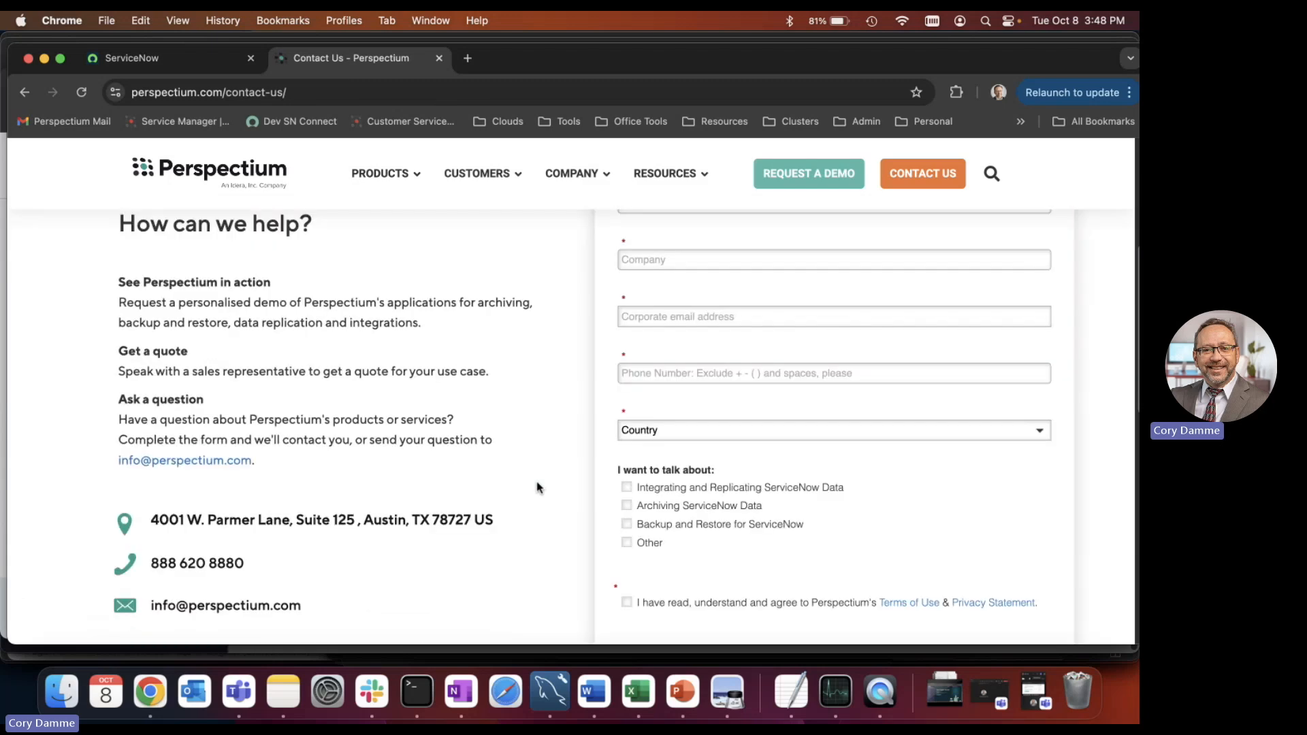
pyautogui.scroll(6, 537, 488)
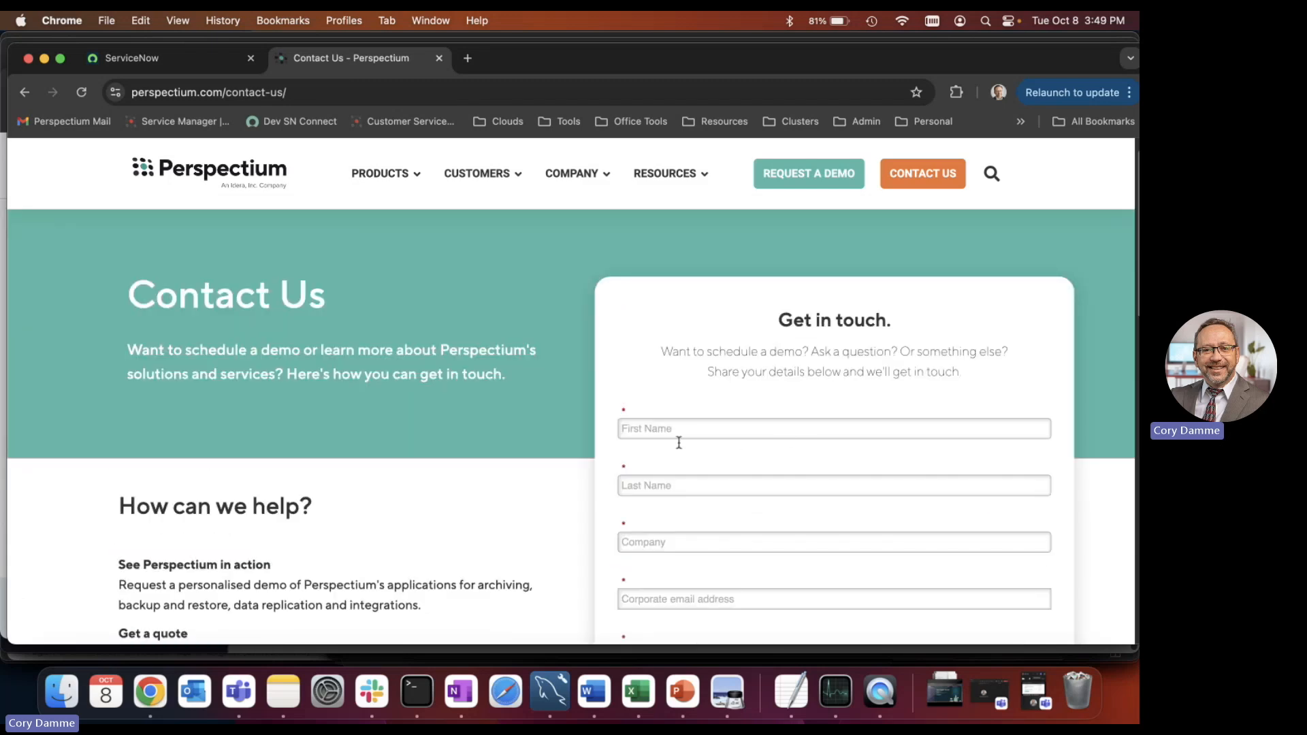
pyautogui.scroll(-4, 745, 555)
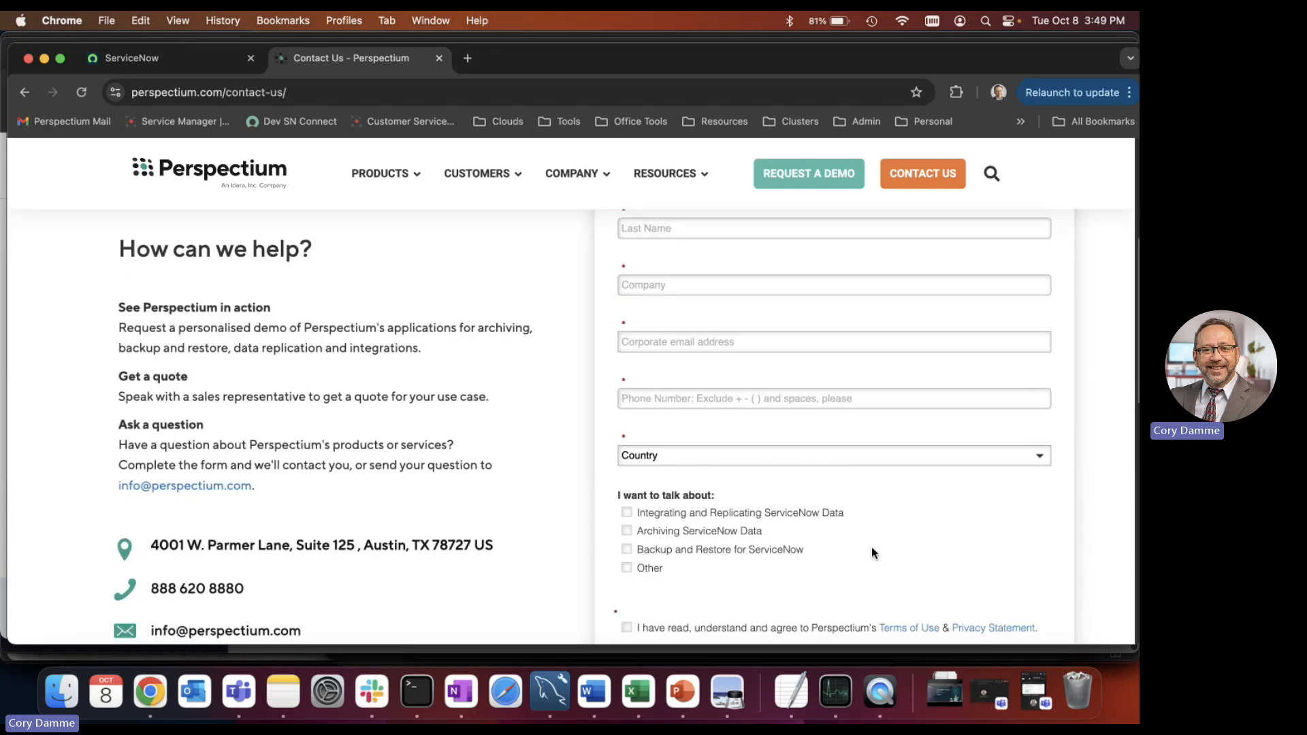
pyautogui.scroll(-3, 874, 551)
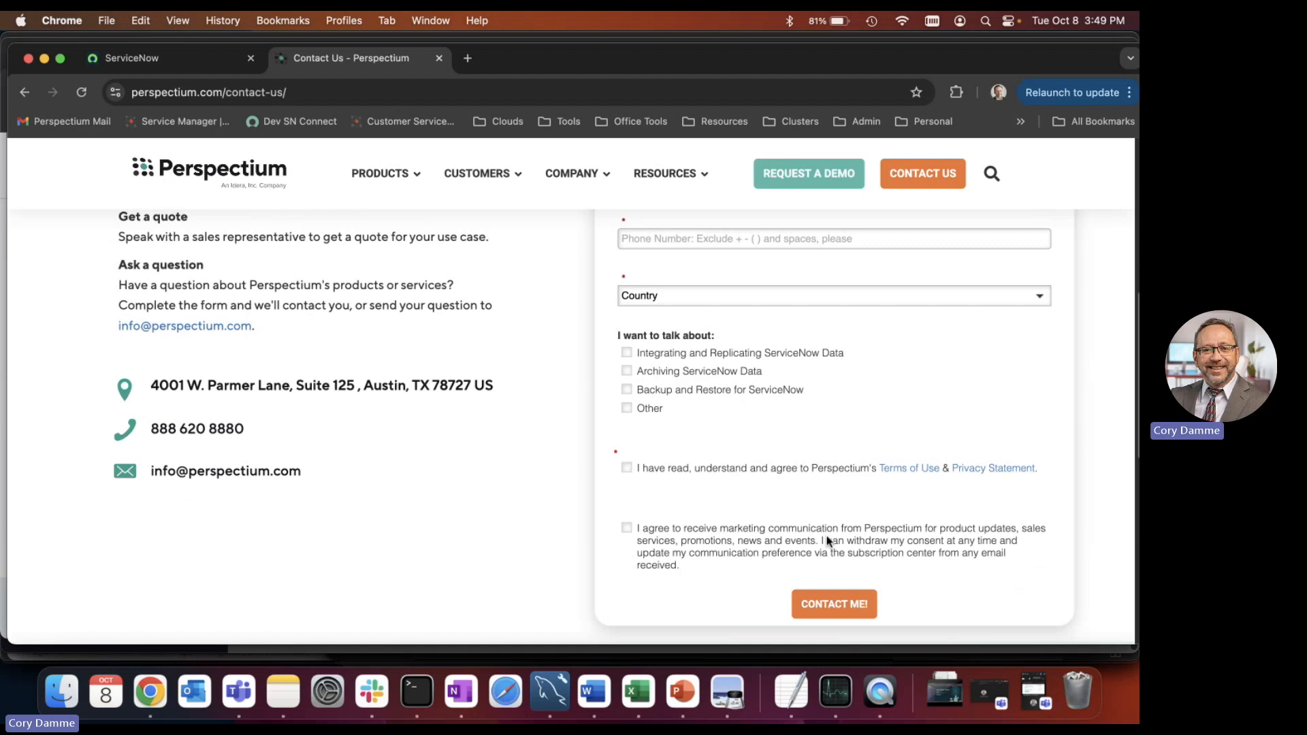